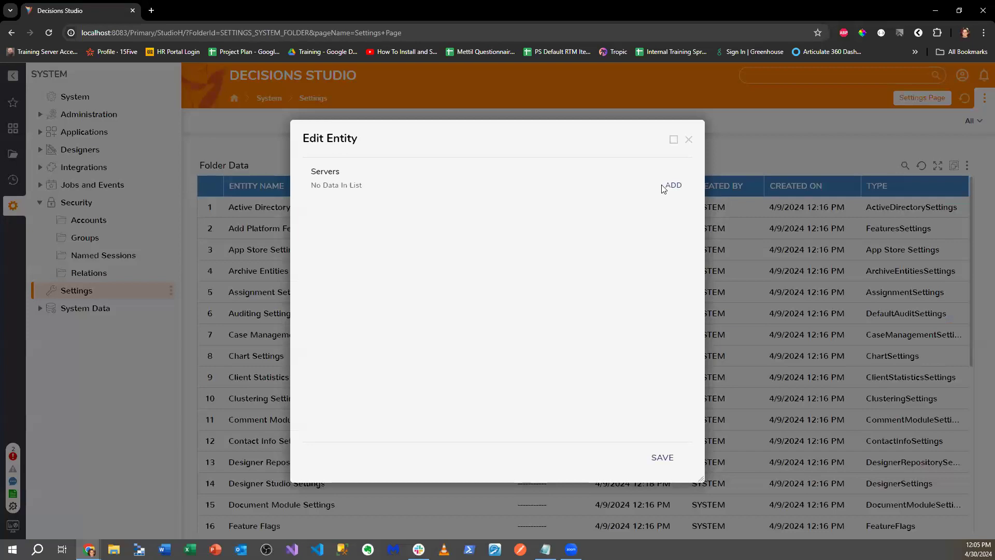
- Start a new Active Directory server and review its fields and Synchronization Option choices
{"action": "left_click", "coordinate": [672, 185]}
{"action": "scroll", "coordinate": [487, 284], "scroll_direction": "down", "scroll_amount": 5}
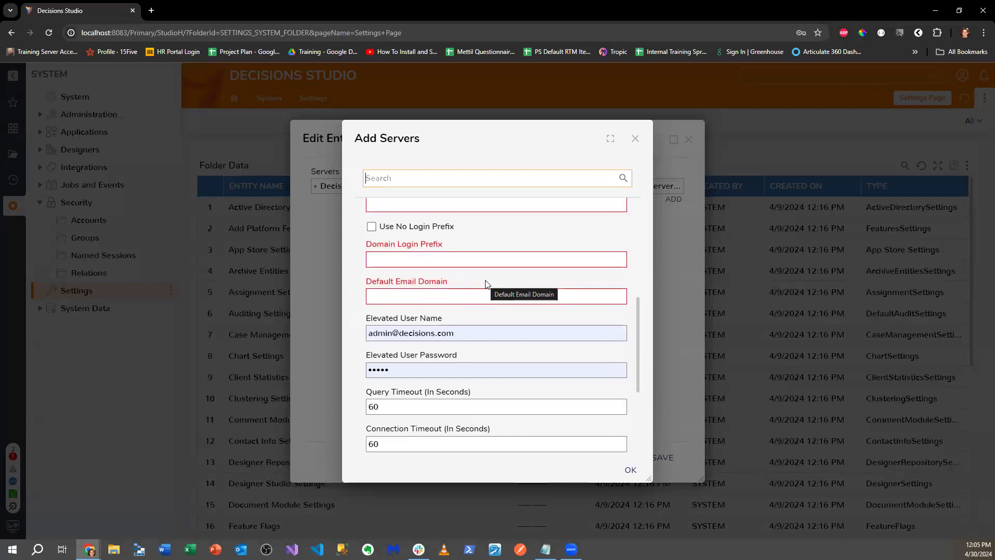
{"action": "scroll", "coordinate": [487, 284], "scroll_direction": "down", "scroll_amount": 3}
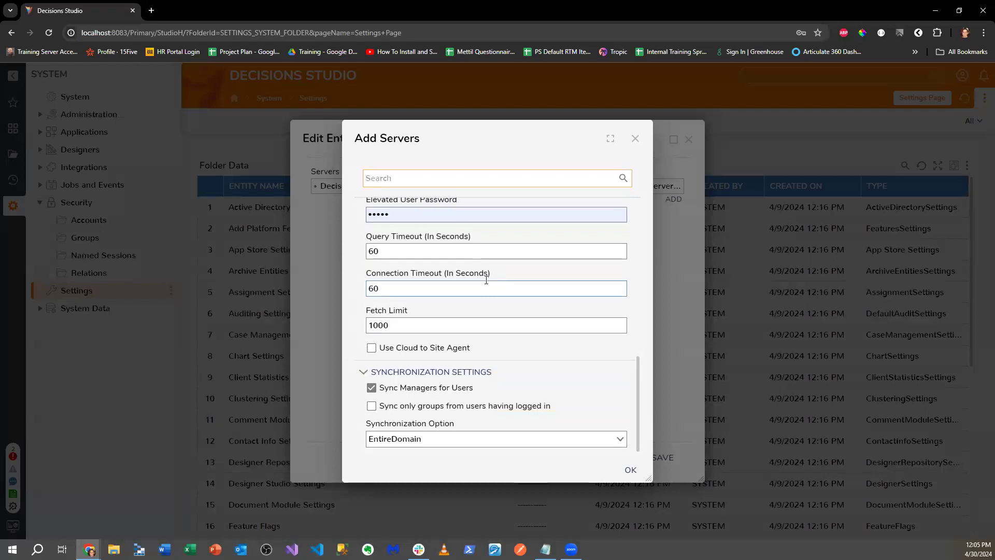
{"action": "scroll", "coordinate": [486, 280], "scroll_direction": "up", "scroll_amount": 1}
{"action": "scroll", "coordinate": [486, 279], "scroll_direction": "down", "scroll_amount": 1}
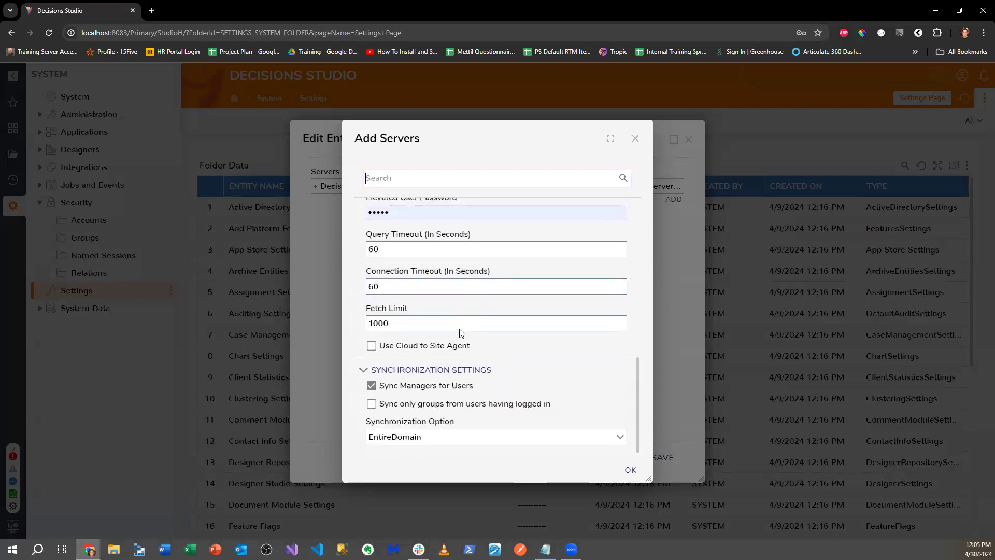
{"action": "left_click", "coordinate": [620, 437]}
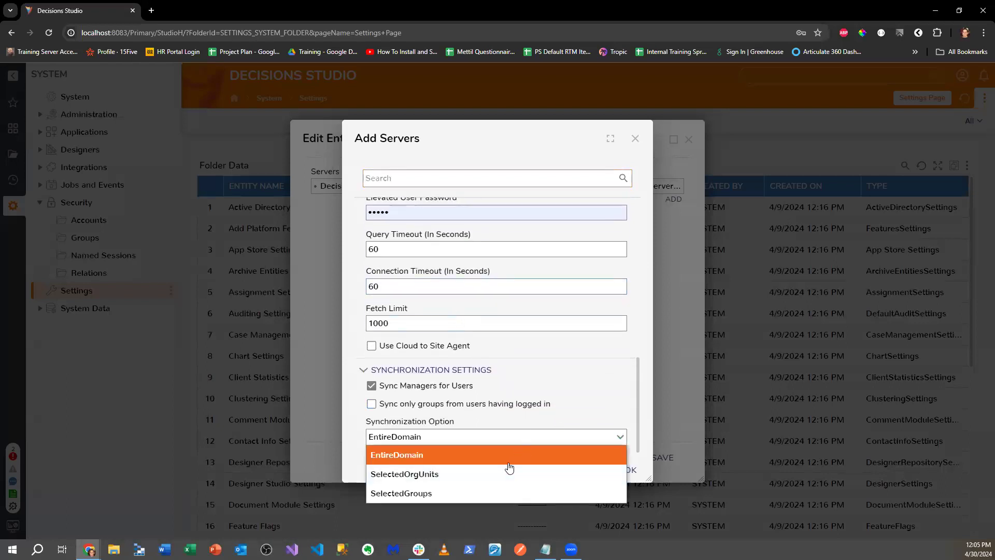
- Close the Add Servers and Edit Entity dialogs without adding a server
{"action": "scroll", "coordinate": [541, 411], "scroll_direction": "up", "scroll_amount": 1}
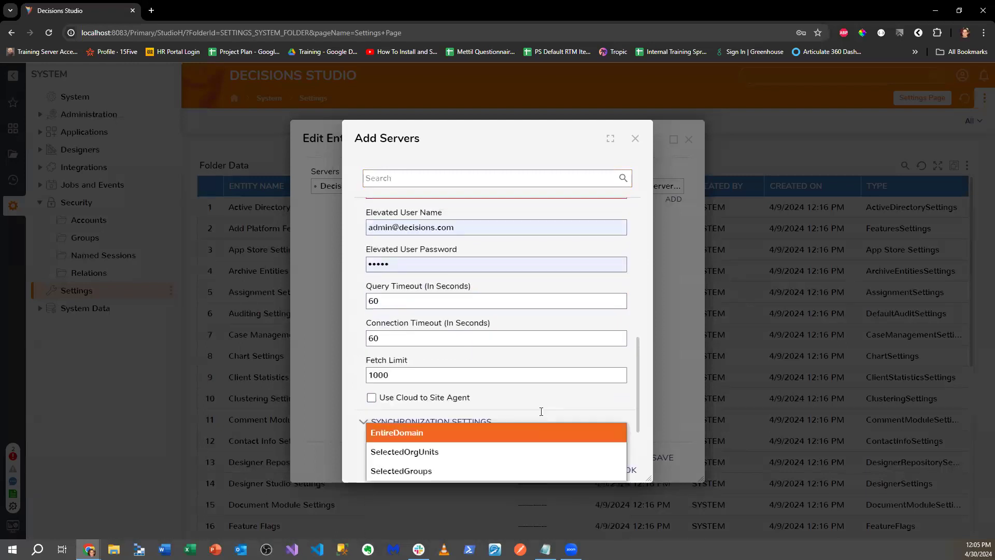
{"action": "scroll", "coordinate": [541, 411], "scroll_direction": "up", "scroll_amount": 2}
{"action": "left_click", "coordinate": [633, 139]}
{"action": "left_click", "coordinate": [688, 140]}
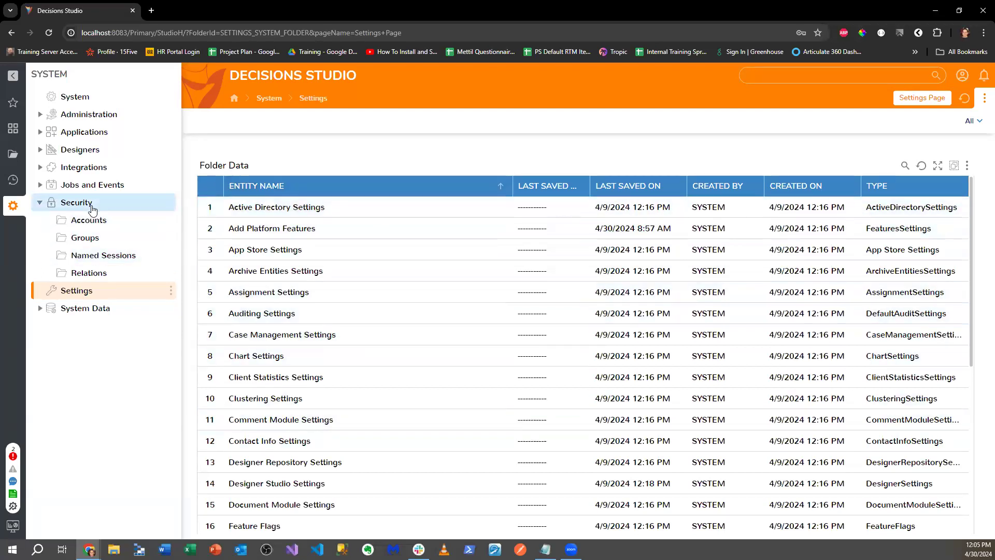
{"action": "left_click", "coordinate": [93, 187]}
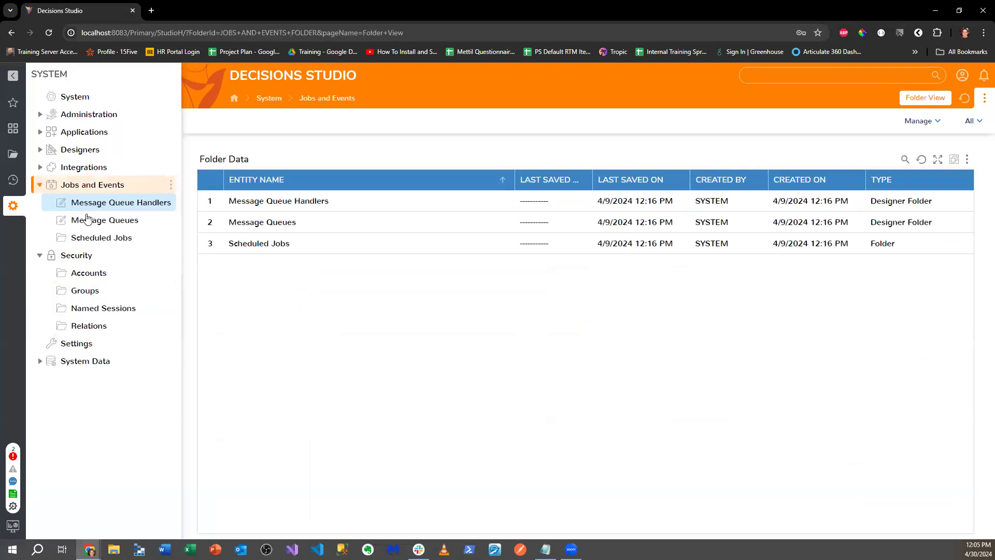
{"action": "left_click", "coordinate": [122, 239]}
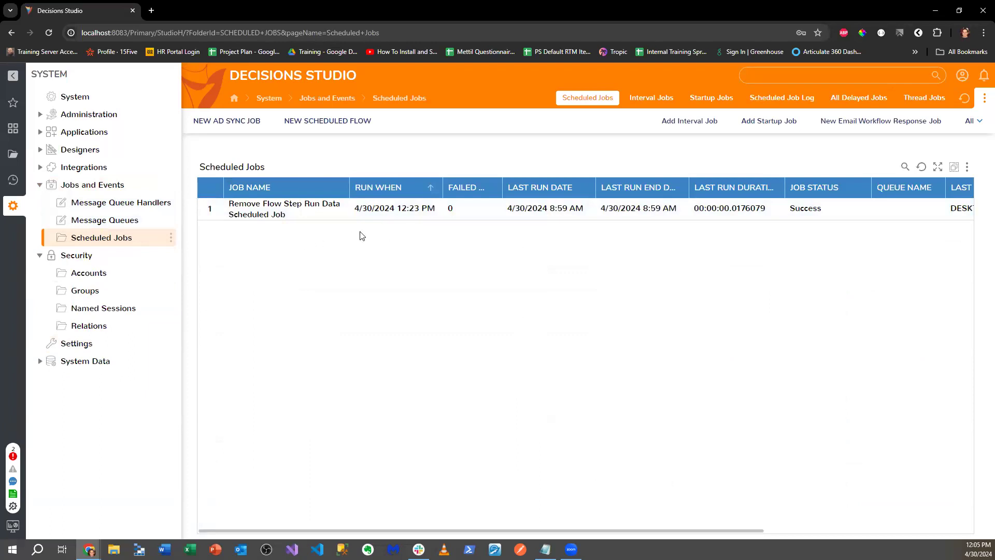
{"action": "left_click", "coordinate": [251, 125]}
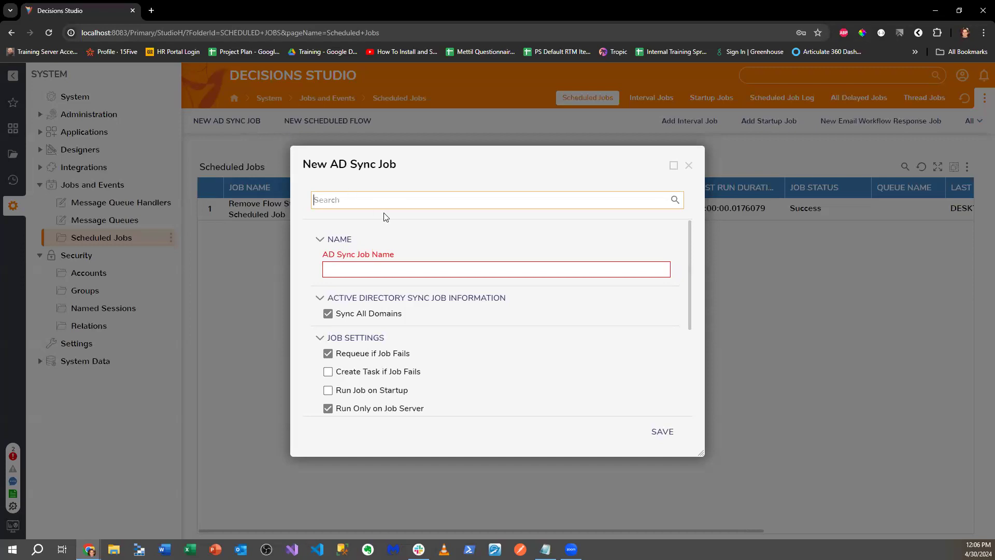
{"action": "left_click", "coordinate": [689, 166]}
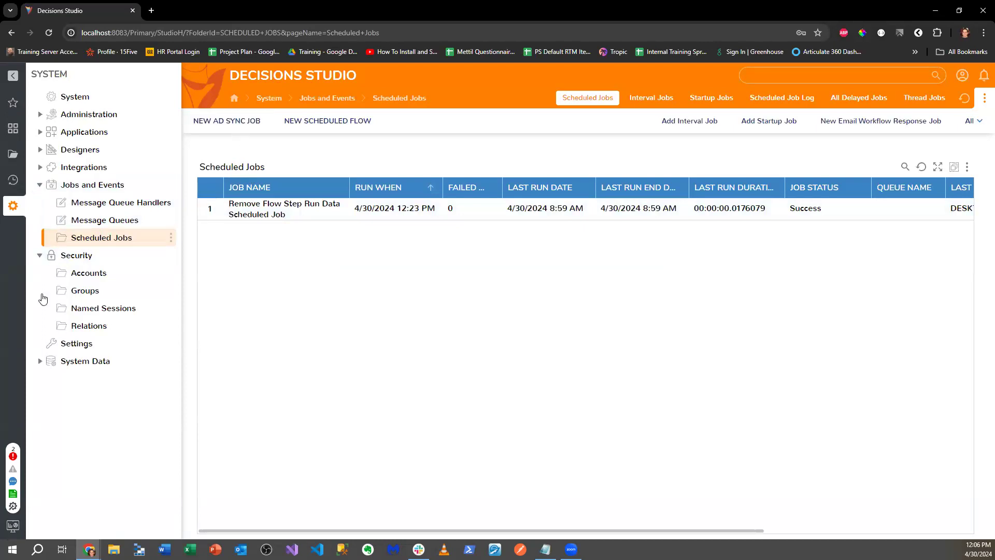
{"action": "left_click", "coordinate": [101, 344]}
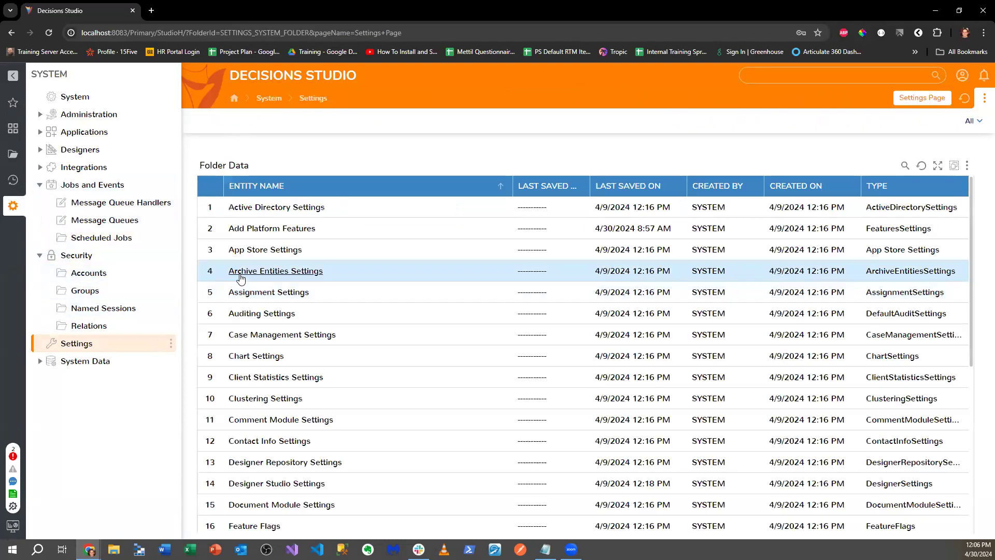
{"action": "left_click", "coordinate": [86, 291]}
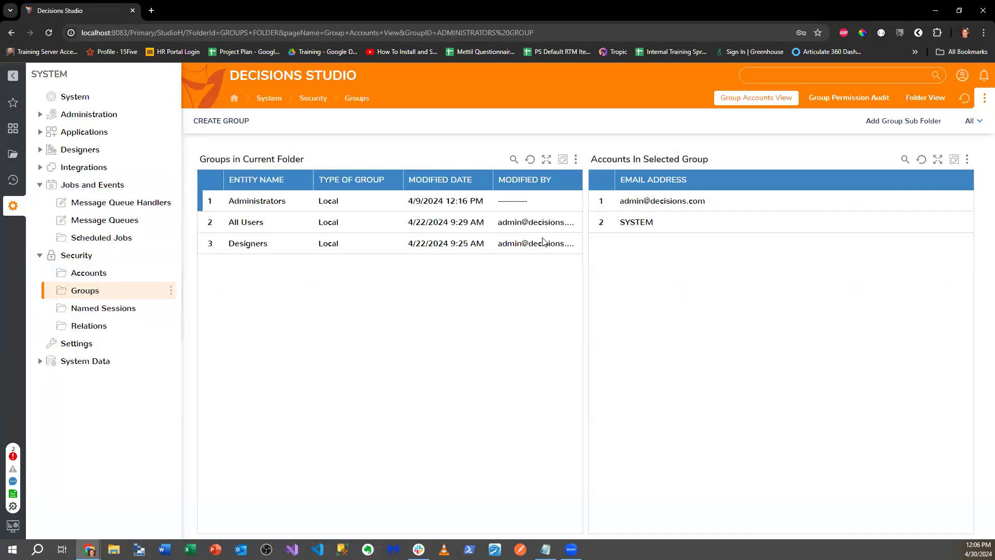
{"action": "left_click", "coordinate": [389, 223]}
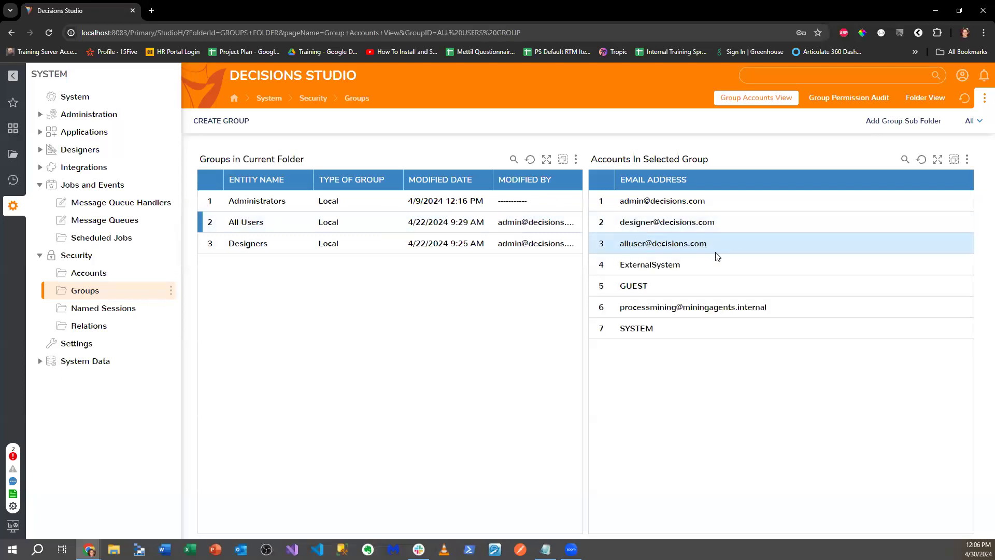
{"action": "left_click", "coordinate": [408, 251]}
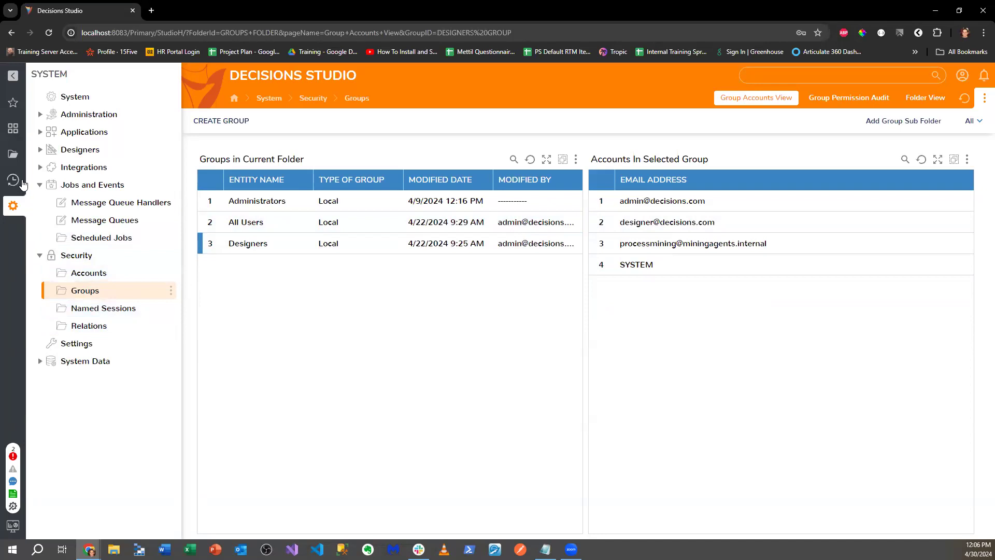
{"action": "left_click", "coordinate": [95, 344]}
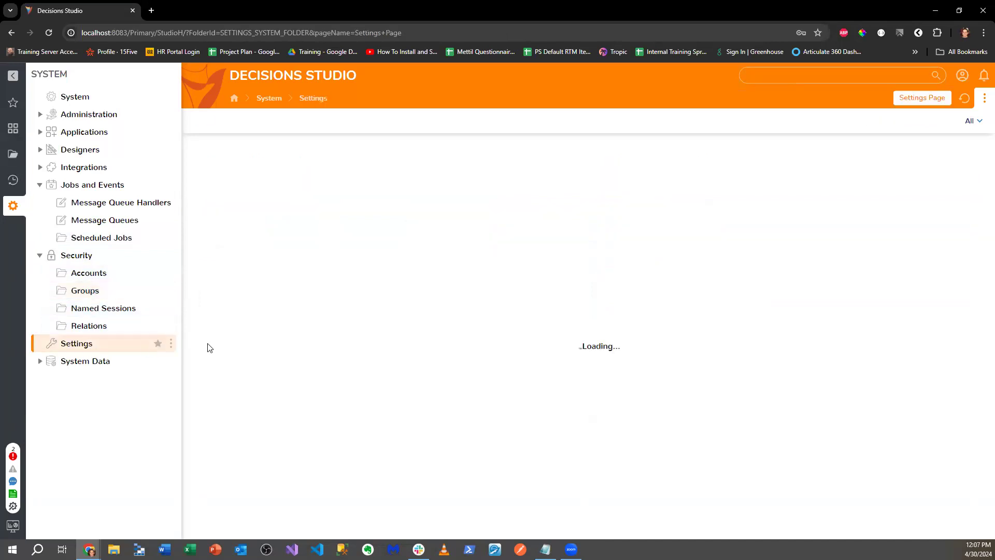
- Edit the Active Directory/LDAP settings, add a server, and choose Designers as a default group
{"action": "left_click", "coordinate": [337, 207]}
{"action": "left_click", "coordinate": [369, 189]}
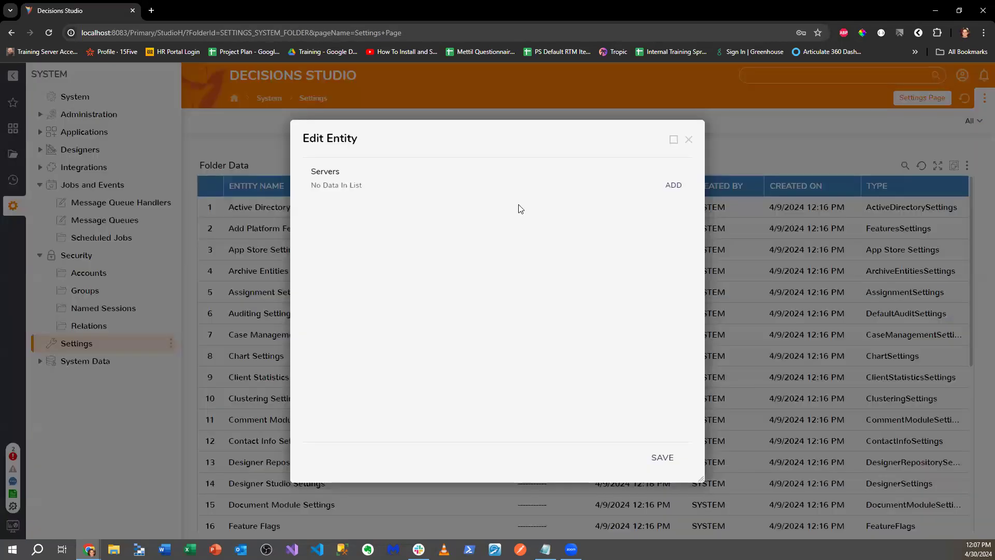
{"action": "left_click", "coordinate": [666, 187]}
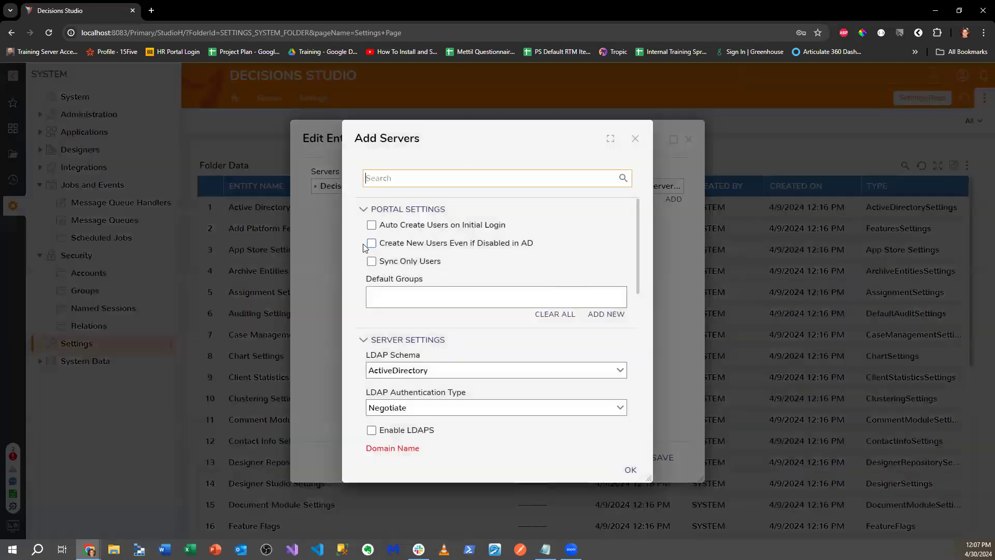
{"action": "left_click", "coordinate": [597, 314]}
{"action": "left_click", "coordinate": [488, 263]}
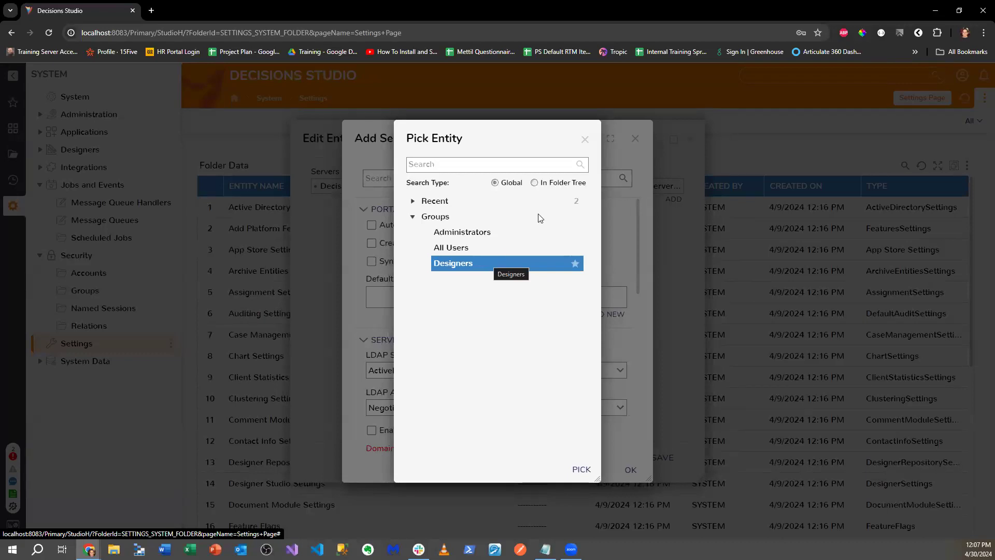
- Dismiss the group chooser, then close the Add Servers and Edit Entity dialogs unsaved
{"action": "left_click", "coordinate": [585, 139]}
{"action": "scroll", "coordinate": [523, 299], "scroll_direction": "down", "scroll_amount": 1}
{"action": "scroll", "coordinate": [521, 303], "scroll_direction": "down", "scroll_amount": 2}
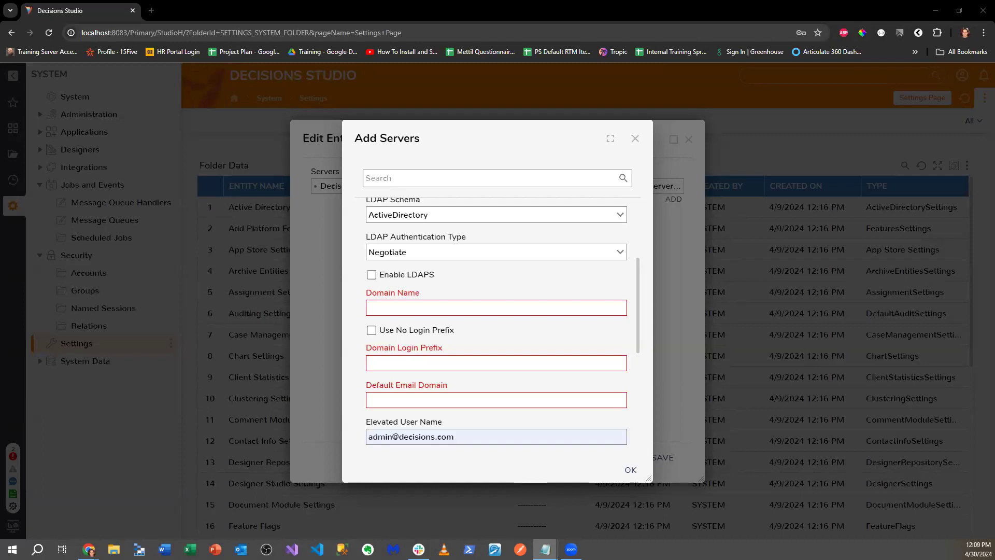
{"action": "left_click", "coordinate": [637, 141]}
{"action": "left_click", "coordinate": [689, 139]}
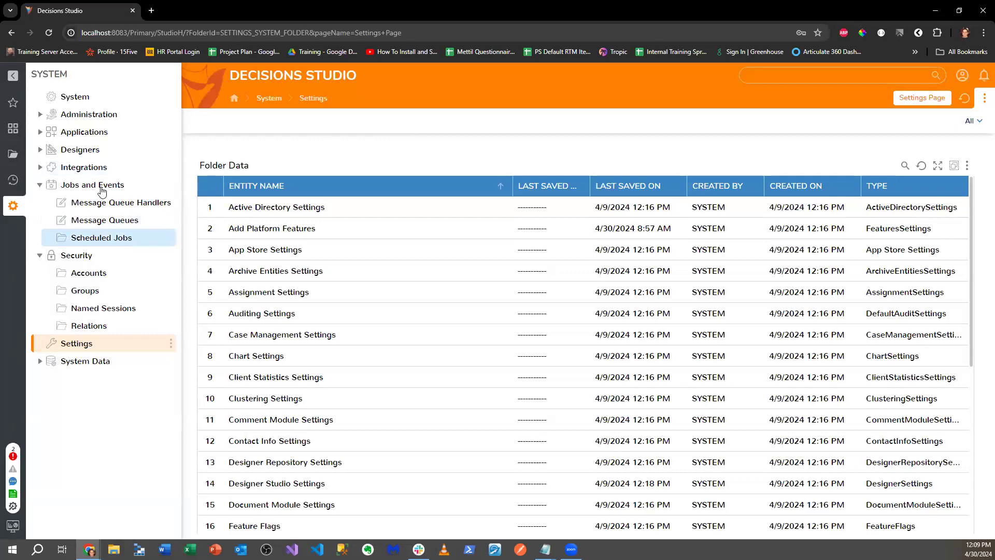
- Run the Project Scaffolding Flow from the Folder Scaffolding V2.0 folder
{"action": "left_click", "coordinate": [20, 160]}
{"action": "left_click", "coordinate": [136, 114]}
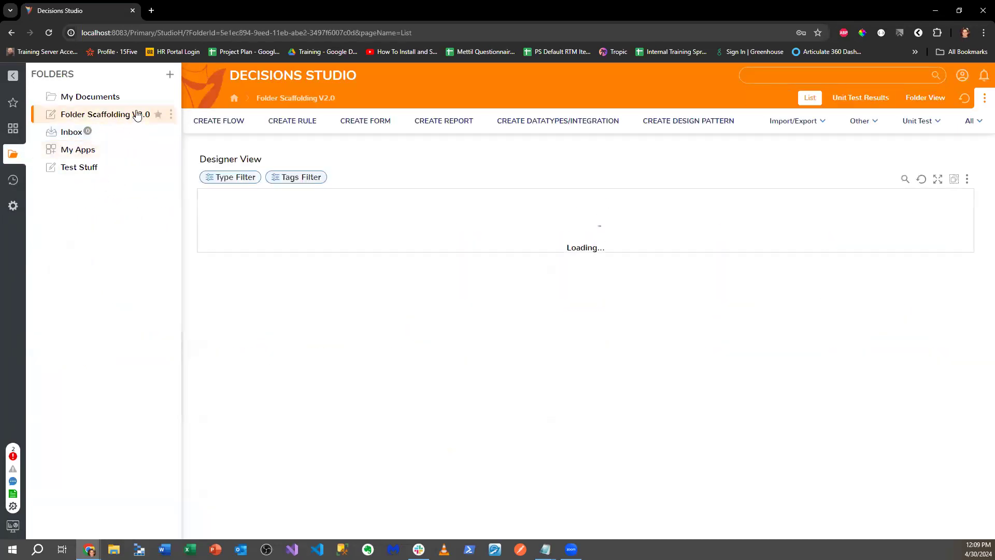
{"action": "left_click", "coordinate": [171, 114]}
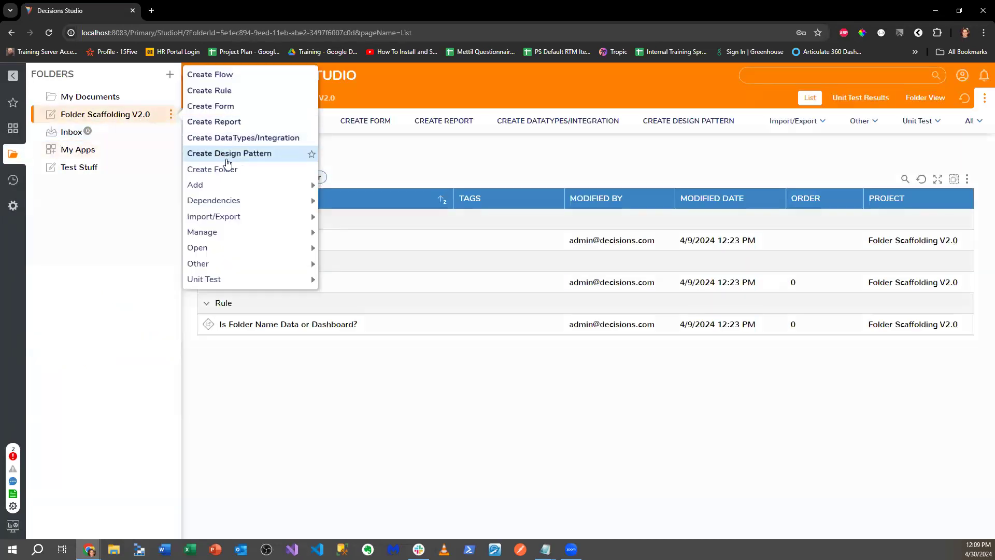
{"action": "left_click", "coordinate": [102, 272]}
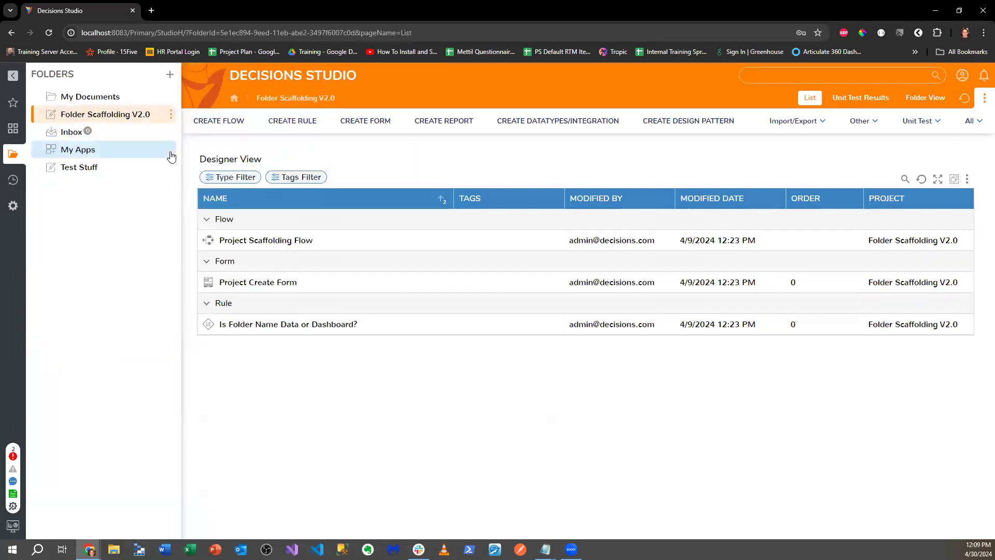
{"action": "left_click", "coordinate": [233, 241]}
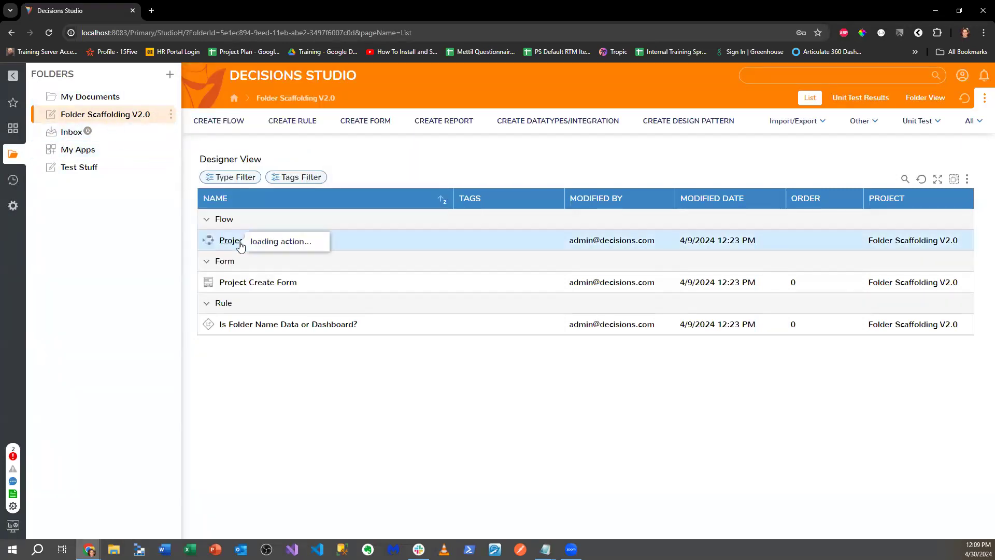
{"action": "left_click", "coordinate": [272, 177]}
- Generate the 'Test ADG' project with a Flows folder and open that folder
{"action": "left_click", "coordinate": [421, 256]}
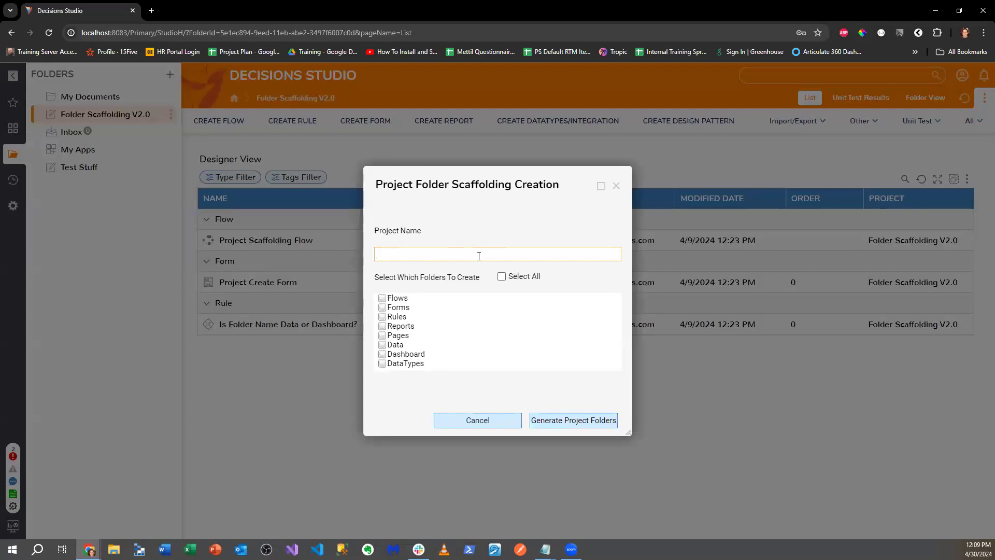
{"action": "type", "text": "Test"}
{"action": "type", "text": "est"}
{"action": "left_click", "coordinate": [389, 301]}
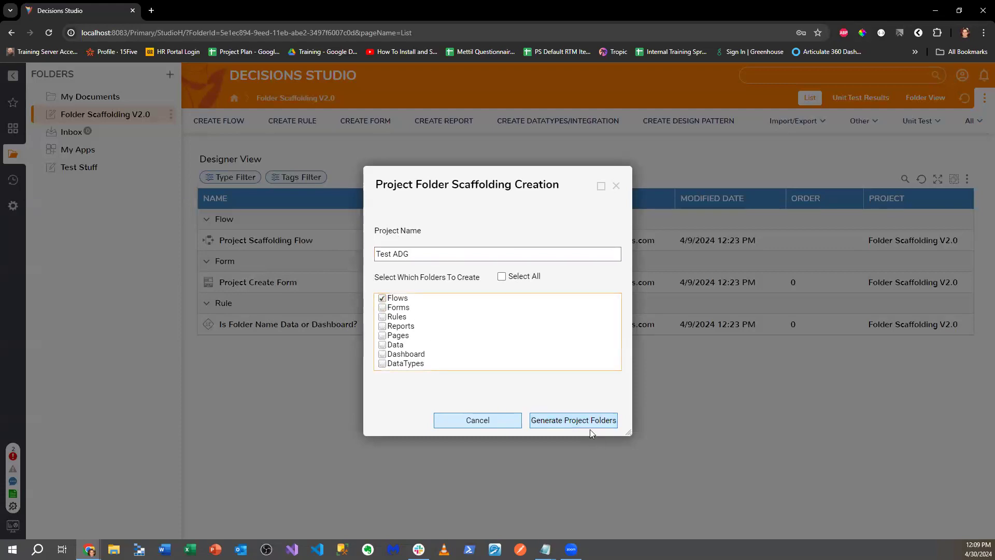
{"action": "left_click", "coordinate": [588, 422]}
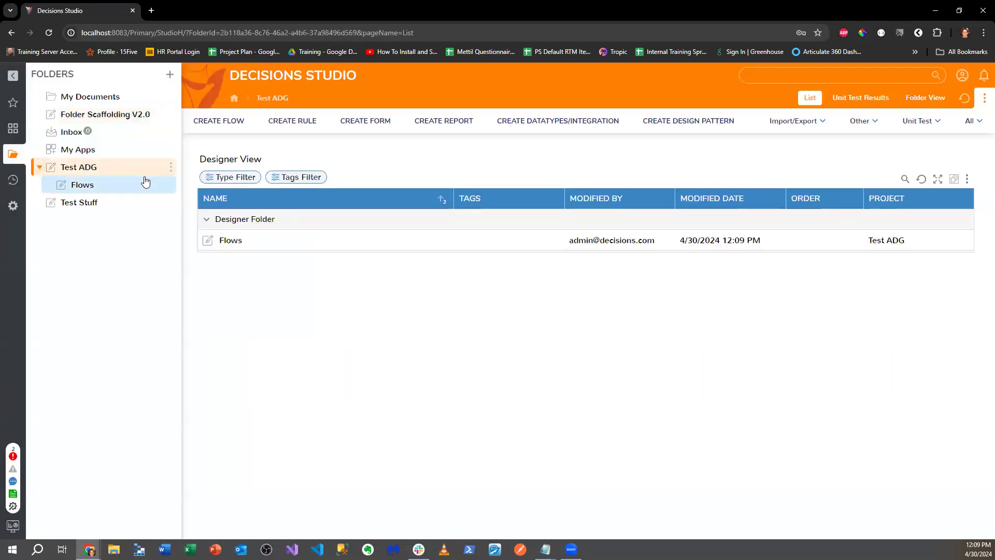
{"action": "left_click", "coordinate": [145, 184]}
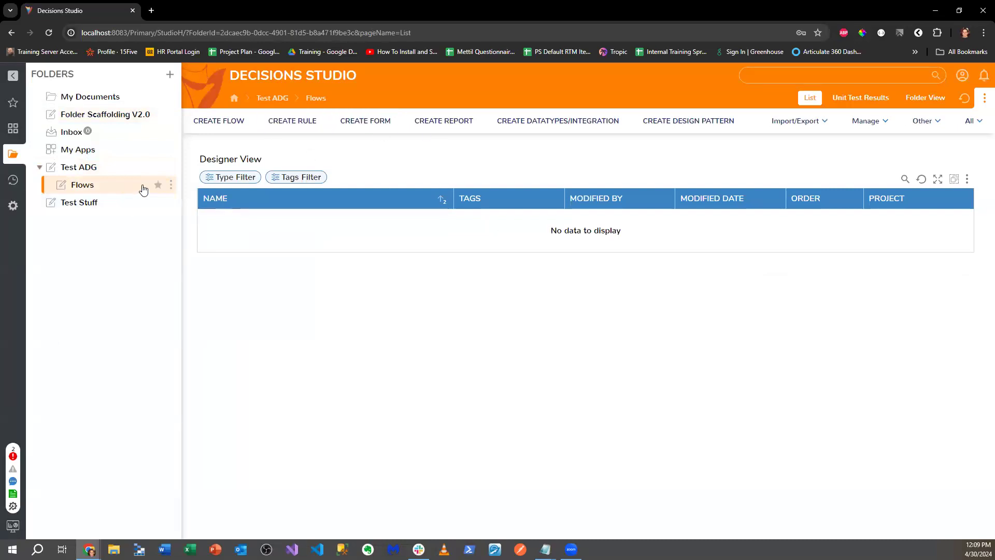
- Create a standard form named 'Editing An Advanced Data Grid'
{"action": "left_click", "coordinate": [387, 127]}
{"action": "left_click", "coordinate": [434, 263]}
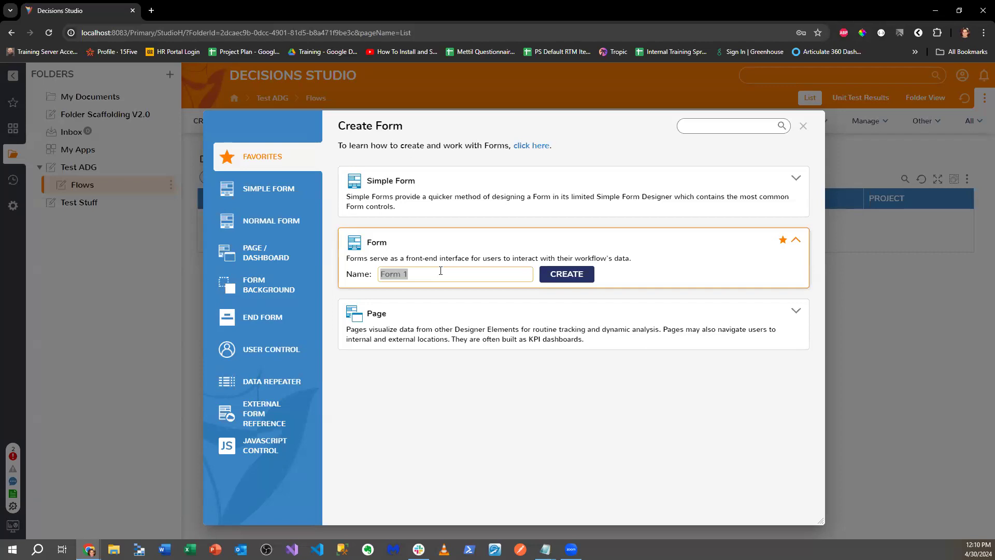
{"action": "type", "text": "A"}
{"action": "key", "text": "BackSpace"}
{"action": "type", "text": "Editi"}
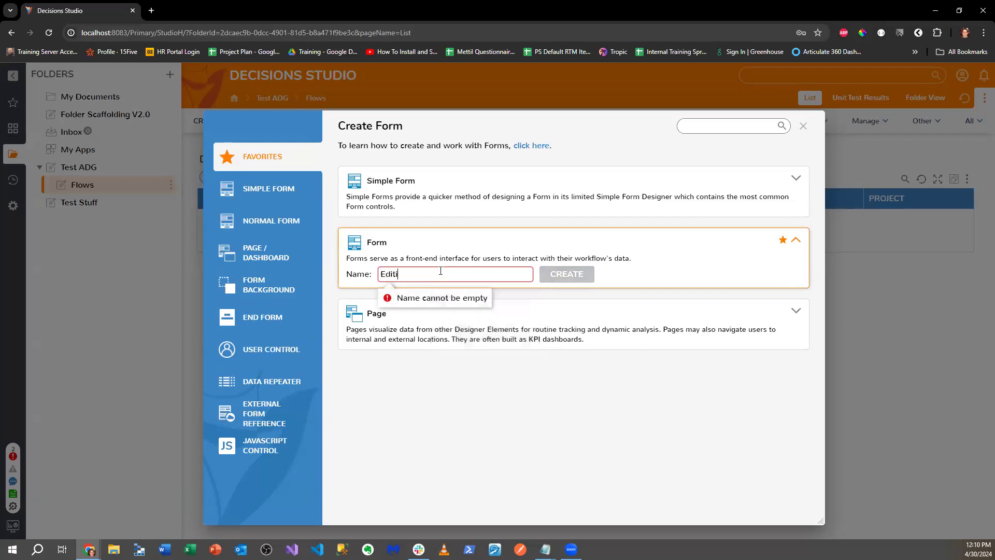
{"action": "type", "text": "ng An Advan"}
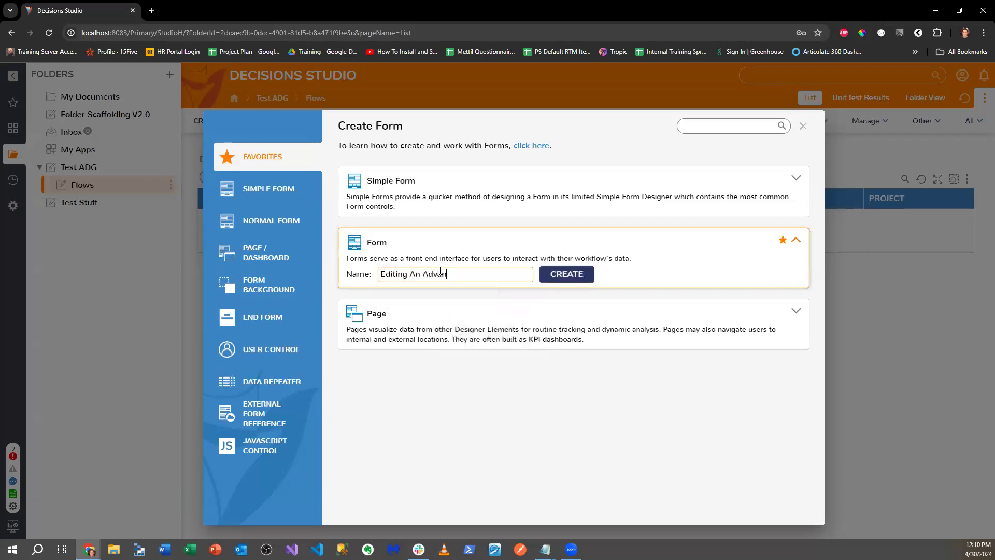
{"action": "type", "text": "ced Data Grid"}
{"action": "key", "text": "Return"}
- Place a button on the form and relabel it 'Done'
{"action": "left_click_drag", "start_coordinate": [64, 170], "coordinate": [542, 422]}
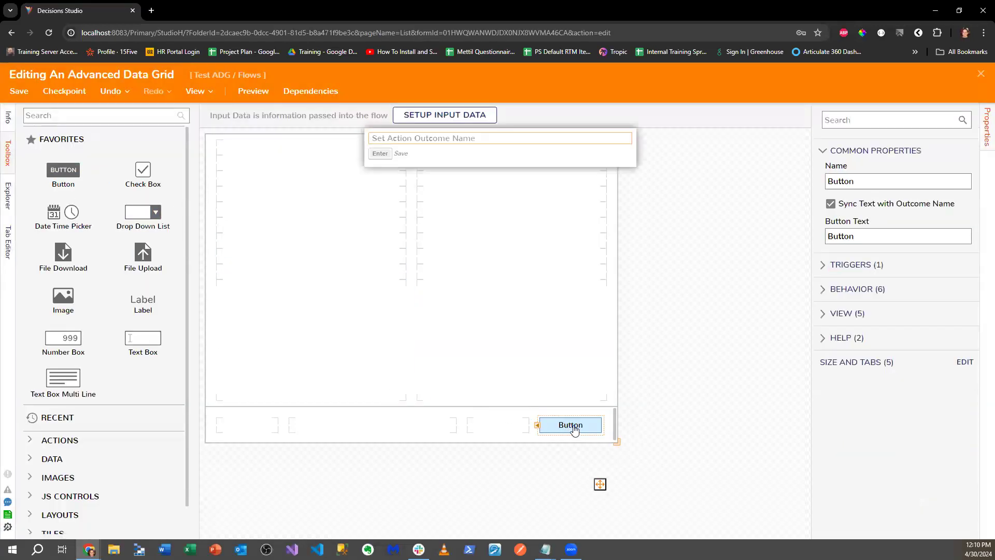
{"action": "left_click_drag", "start_coordinate": [874, 240], "coordinate": [827, 242]}
{"action": "type", "text": "Done"}
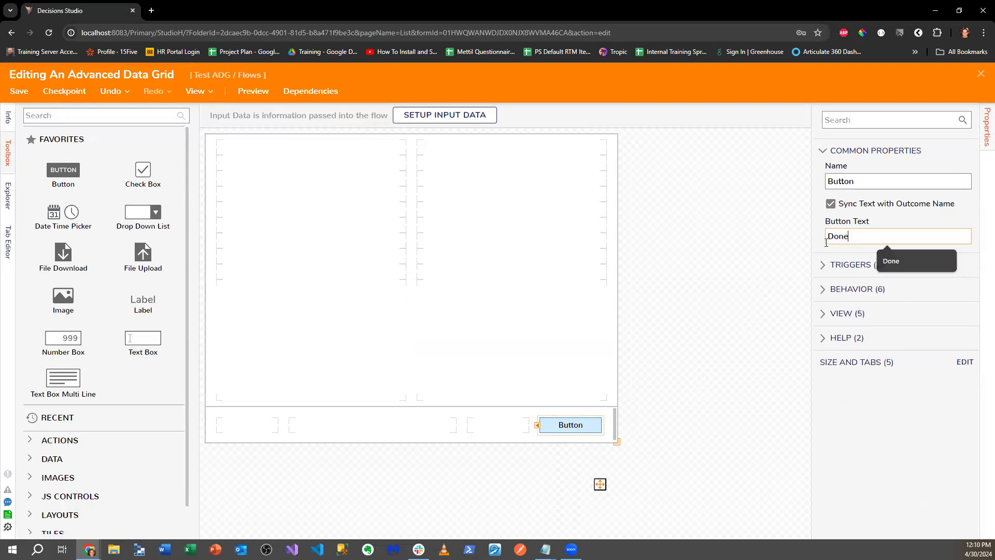
{"action": "left_click", "coordinate": [569, 309]}
- Add an Advanced Data Grid above the button with input data name 'Accounts'
{"action": "left_click", "coordinate": [85, 116]}
{"action": "type", "text": "Advanced Data Grid"}
{"action": "left_click_drag", "start_coordinate": [72, 155], "coordinate": [406, 257]}
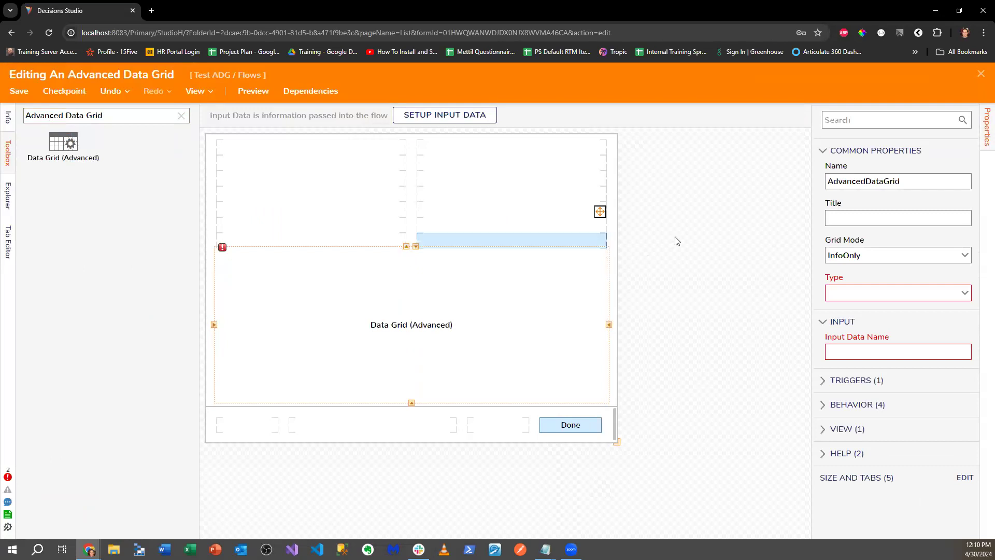
{"action": "left_click", "coordinate": [856, 351]}
{"action": "type", "text": "Accounts"}
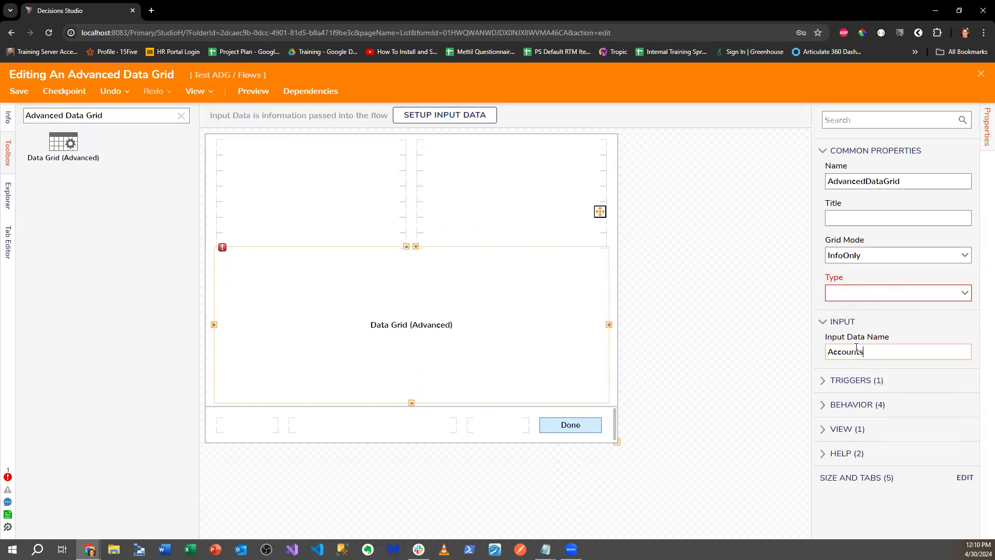
- Set the grid to InlineEdit mode, type Account, and output name 'Updated Accounts'
{"action": "left_click", "coordinate": [963, 255]}
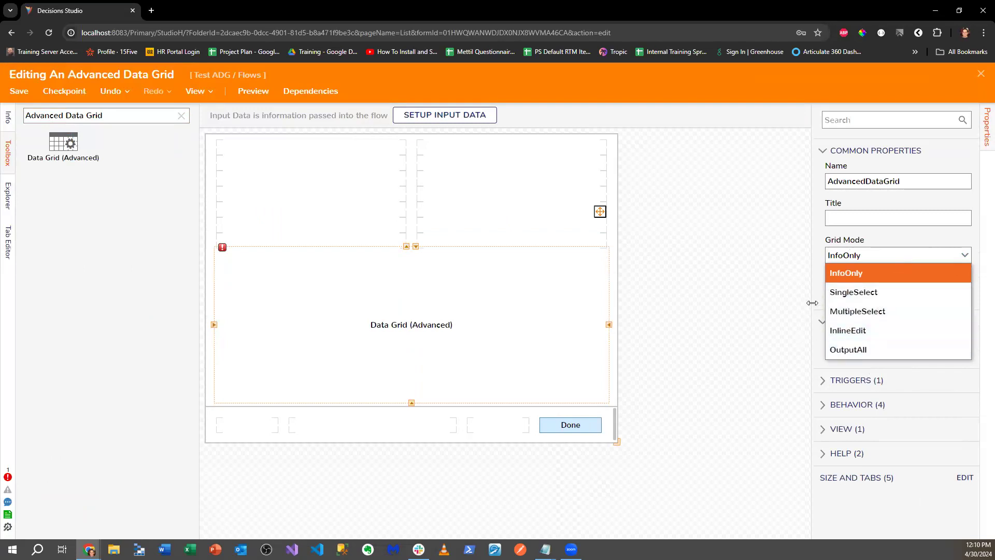
{"action": "left_click", "coordinate": [830, 330]}
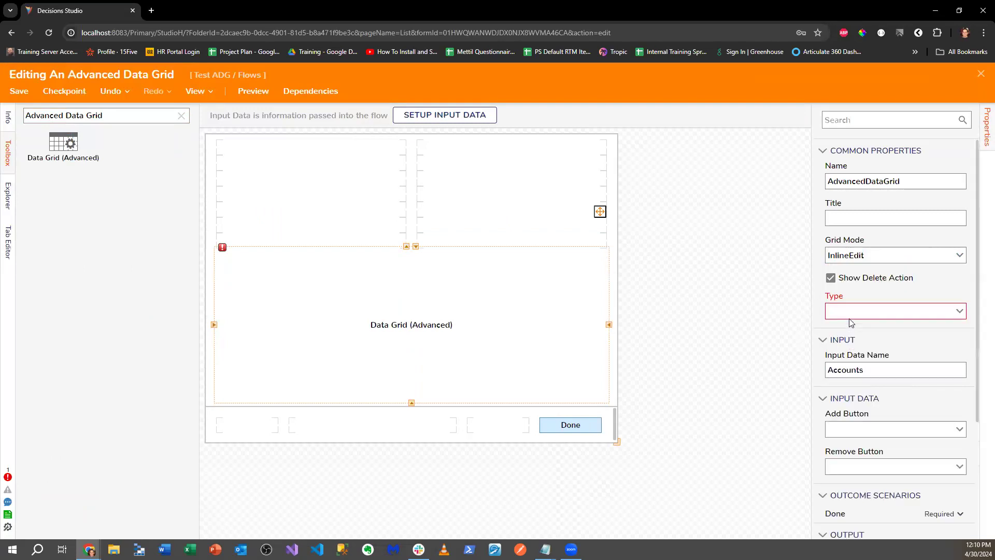
{"action": "left_click", "coordinate": [962, 314]}
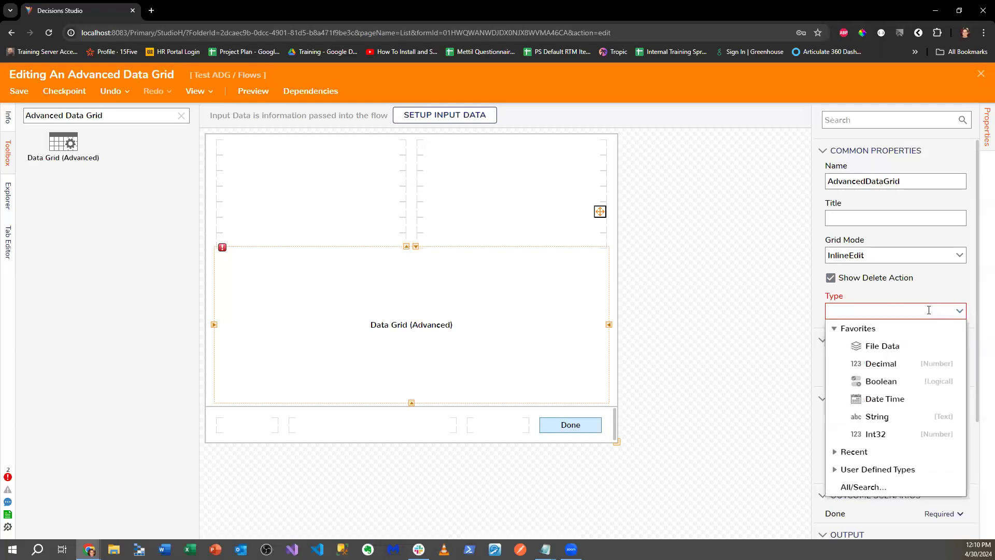
{"action": "type", "text": "Accoubnt"}
{"action": "key", "text": "BackSpace"}
{"action": "key", "text": "BackSpace"}
{"action": "key", "text": "BackSpace"}
{"action": "type", "text": "nt"}
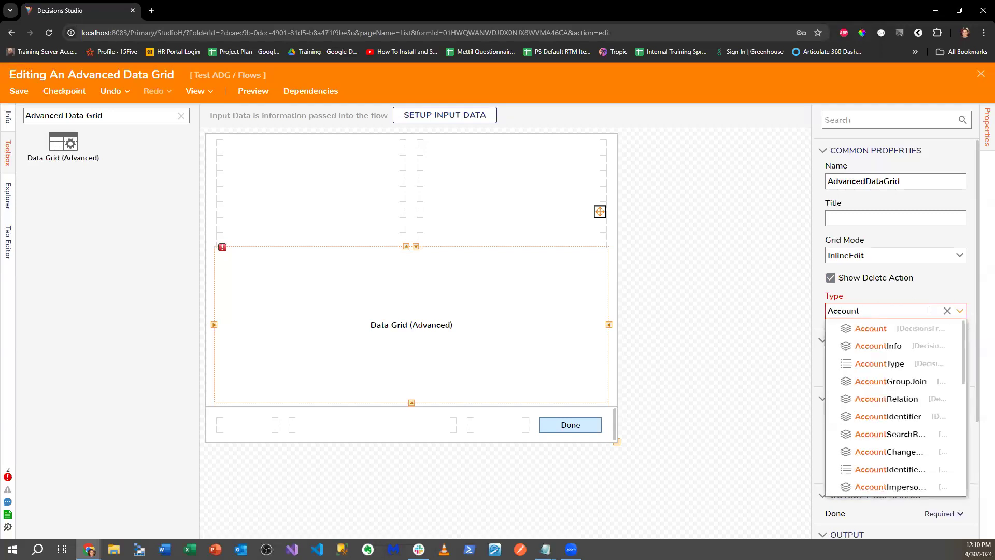
{"action": "key", "text": "Return"}
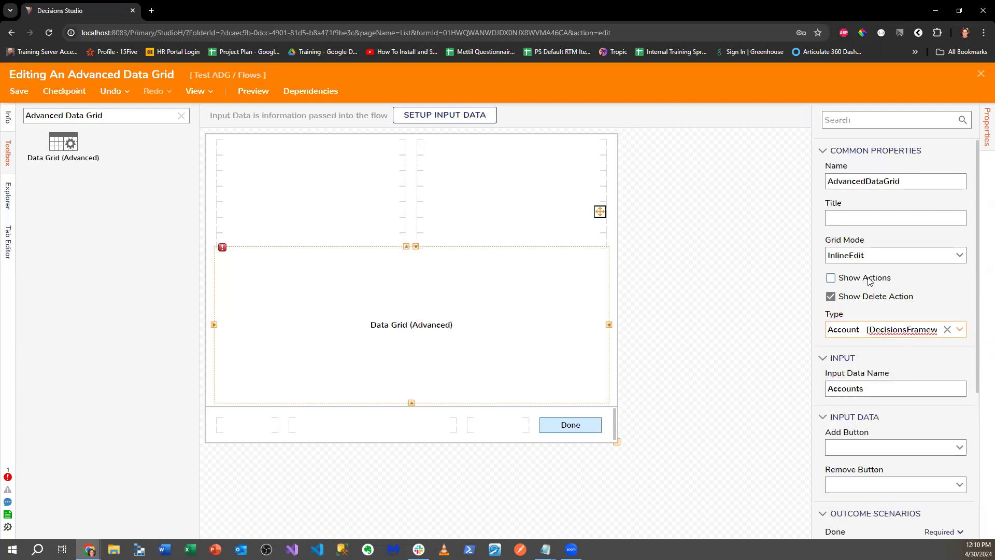
{"action": "scroll", "coordinate": [902, 411], "scroll_direction": "down", "scroll_amount": 2}
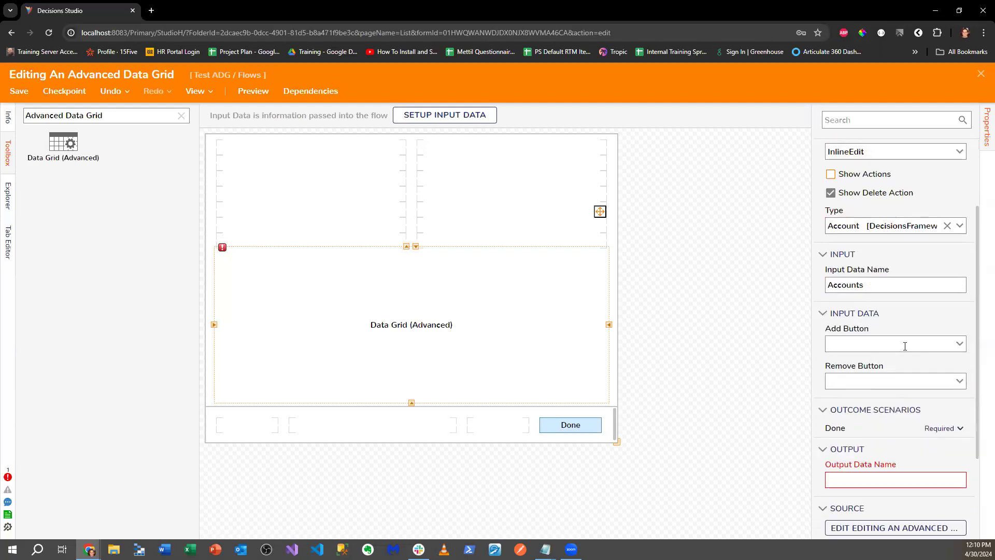
{"action": "scroll", "coordinate": [881, 373], "scroll_direction": "down", "scroll_amount": 2}
{"action": "left_click", "coordinate": [855, 378]}
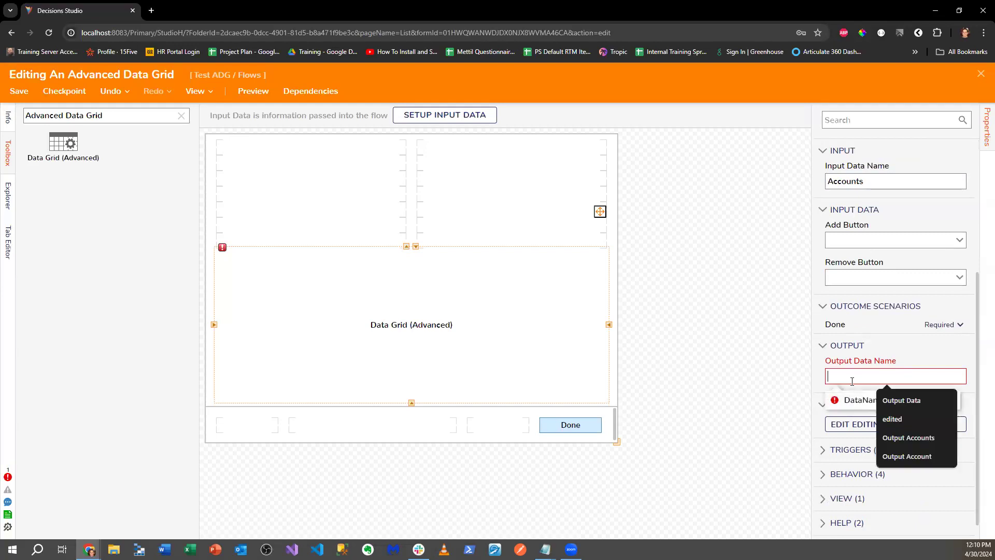
{"action": "type", "text": "Up"}
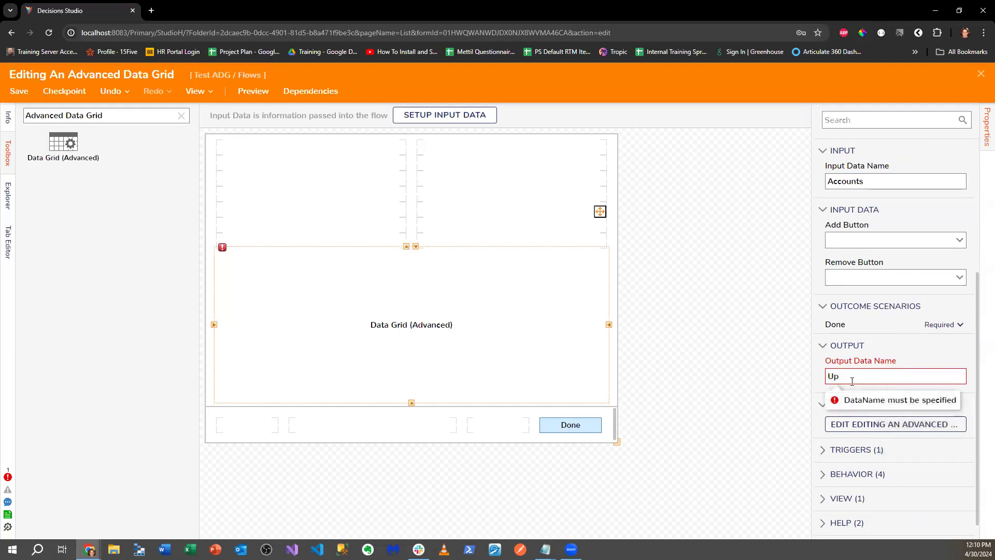
{"action": "type", "text": "fdspdat"}
{"action": "key", "text": "BackSpace"}
{"action": "key", "text": "BackSpace"}
{"action": "key", "text": "BackSpace"}
{"action": "key", "text": "BackSpace"}
{"action": "type", "text": "pdated Accounts"}
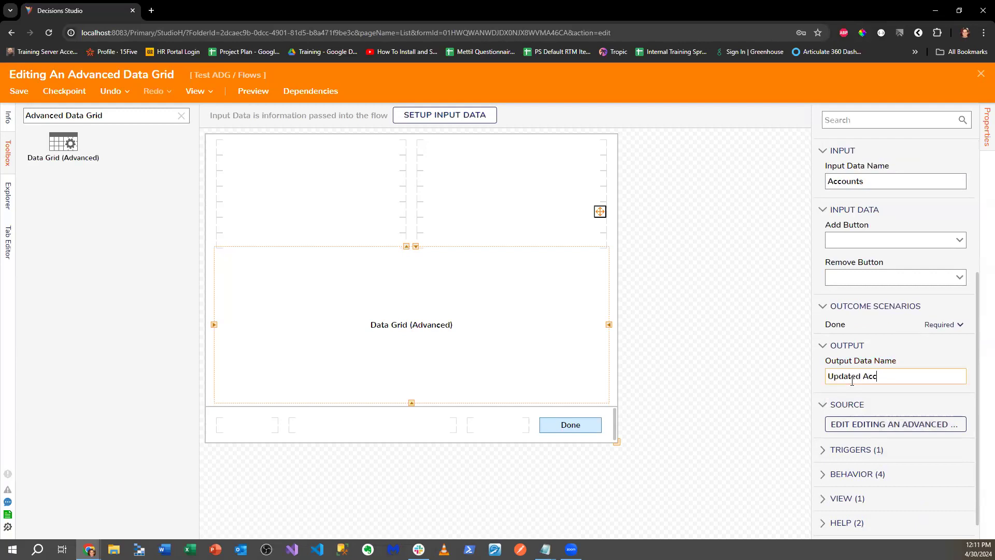
- Add Email Address as a column in the data grid's report
{"action": "left_click", "coordinate": [870, 424]}
{"action": "left_click", "coordinate": [319, 167]}
{"action": "scroll", "coordinate": [516, 384], "scroll_direction": "down", "scroll_amount": 8}
{"action": "scroll", "coordinate": [520, 387], "scroll_direction": "down", "scroll_amount": 6}
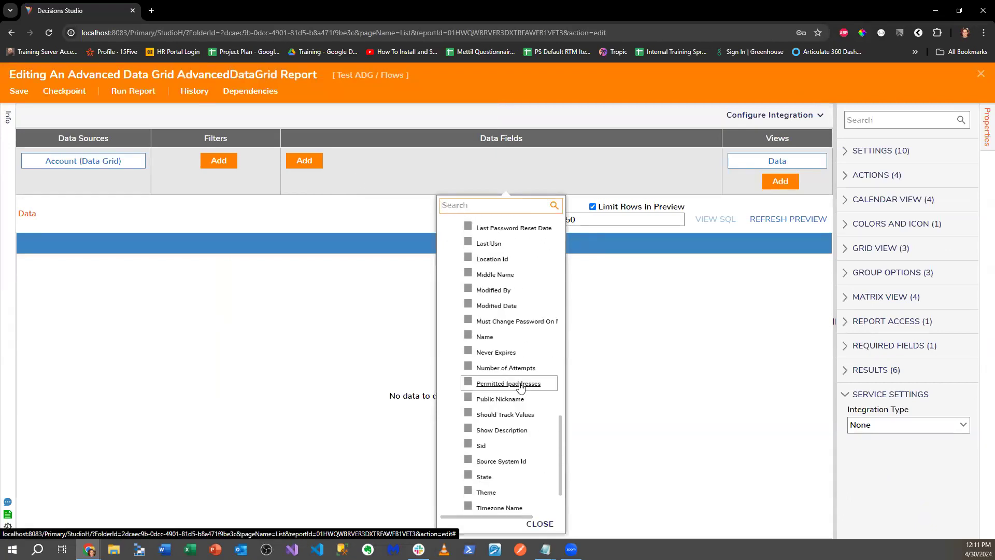
{"action": "scroll", "coordinate": [520, 387], "scroll_direction": "down", "scroll_amount": 2}
{"action": "scroll", "coordinate": [509, 411], "scroll_direction": "up", "scroll_amount": 5}
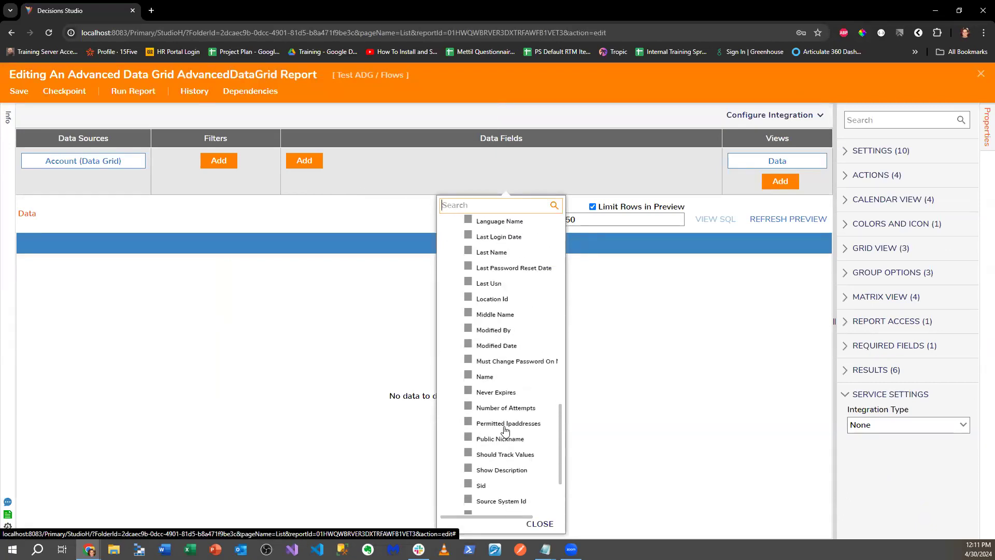
{"action": "scroll", "coordinate": [479, 451], "scroll_direction": "up", "scroll_amount": 5}
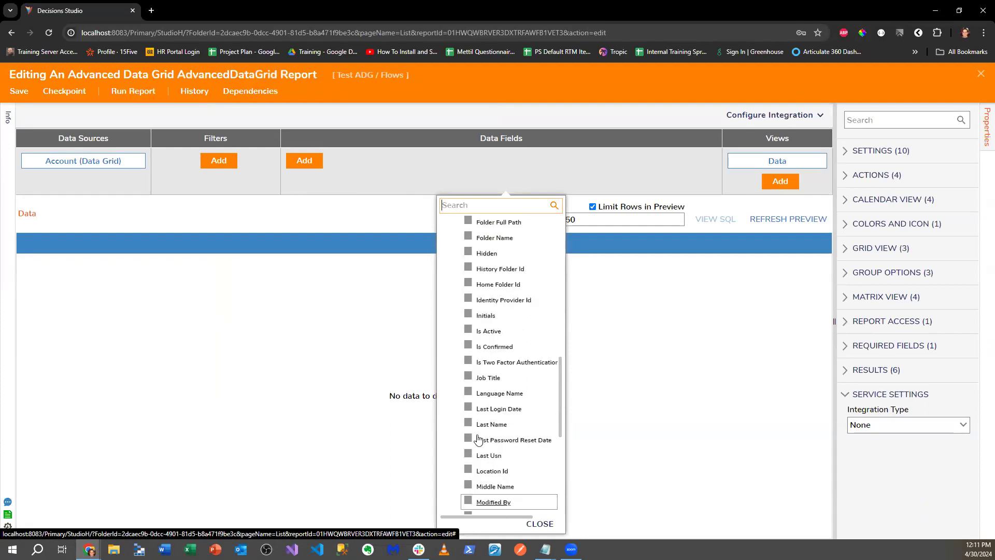
{"action": "scroll", "coordinate": [478, 439], "scroll_direction": "up", "scroll_amount": 8}
{"action": "left_click", "coordinate": [476, 387]}
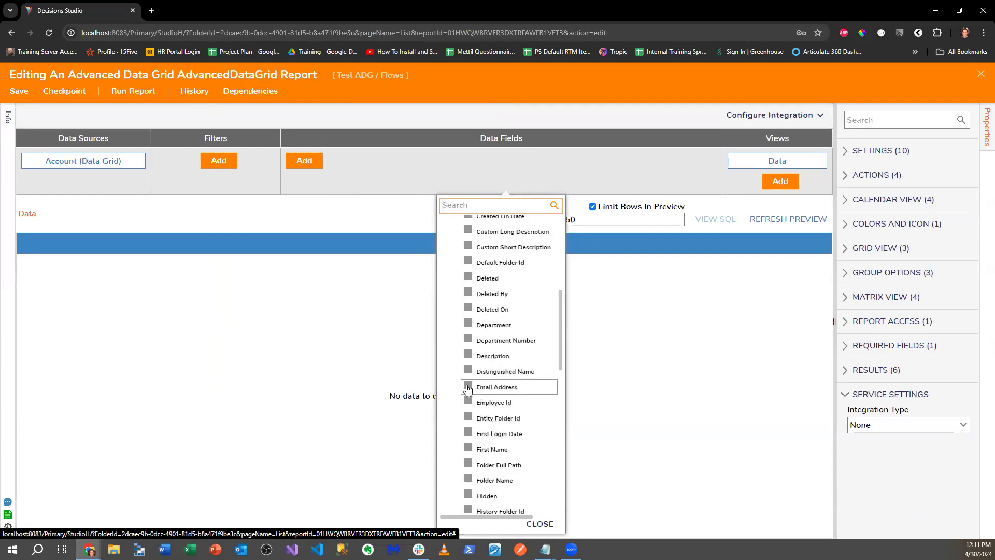
{"action": "left_click", "coordinate": [307, 366]}
- Save the report and return to the form designer
{"action": "left_click", "coordinate": [28, 97]}
{"action": "left_click", "coordinate": [632, 349]}
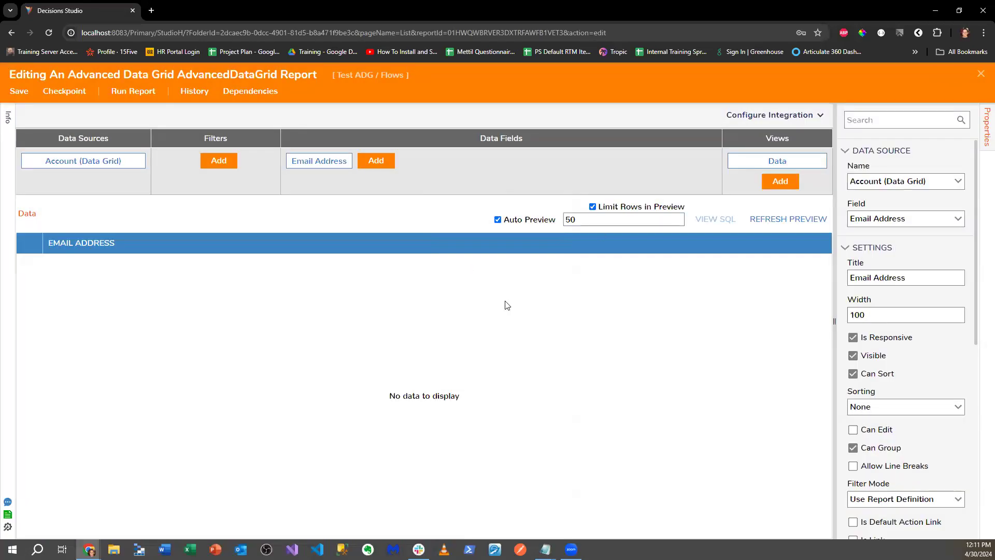
{"action": "left_click", "coordinate": [977, 75]}
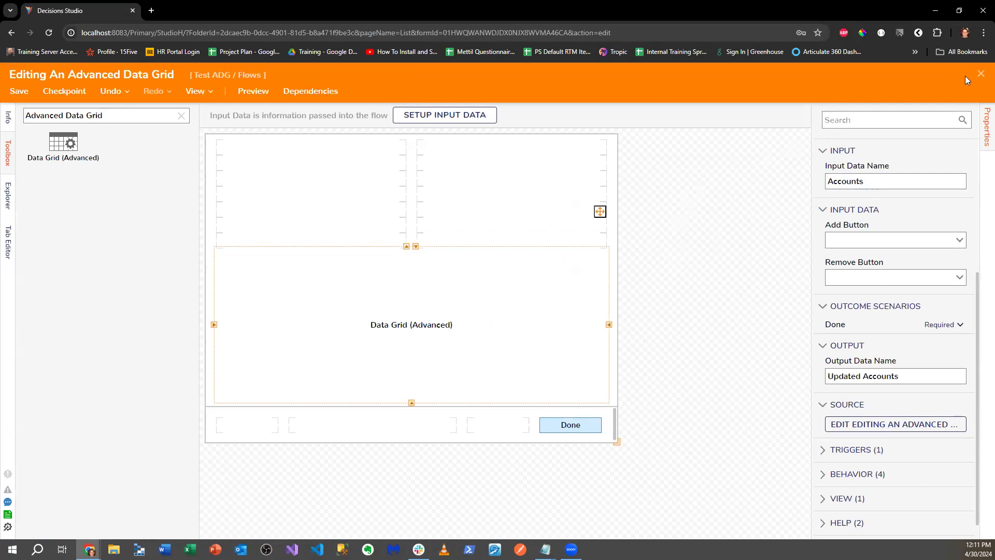
- Save and close the 'Editing An Advanced Data Grid' form
{"action": "scroll", "coordinate": [884, 269], "scroll_direction": "down", "scroll_amount": 2}
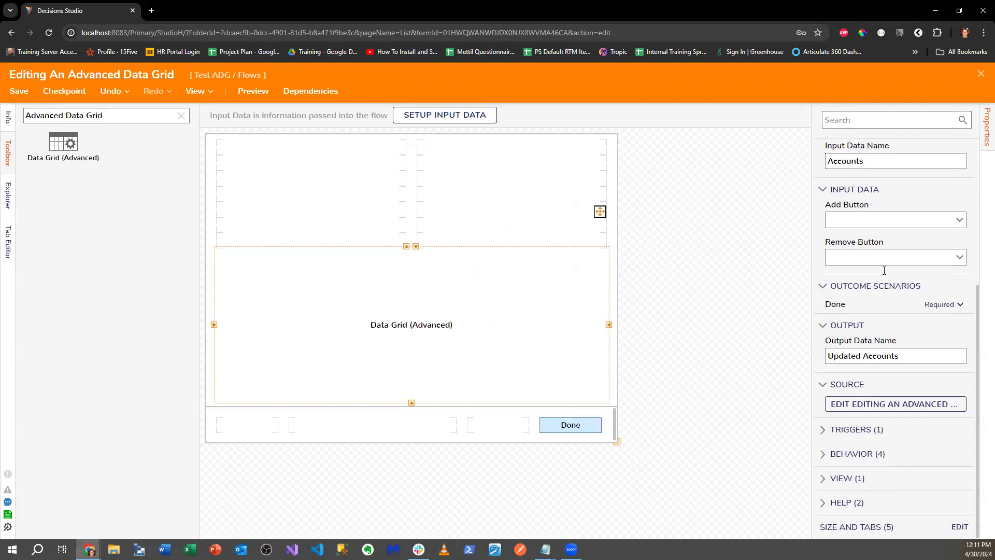
{"action": "scroll", "coordinate": [923, 218], "scroll_direction": "up", "scroll_amount": 3}
{"action": "left_click", "coordinate": [981, 73]}
{"action": "left_click", "coordinate": [641, 358]}
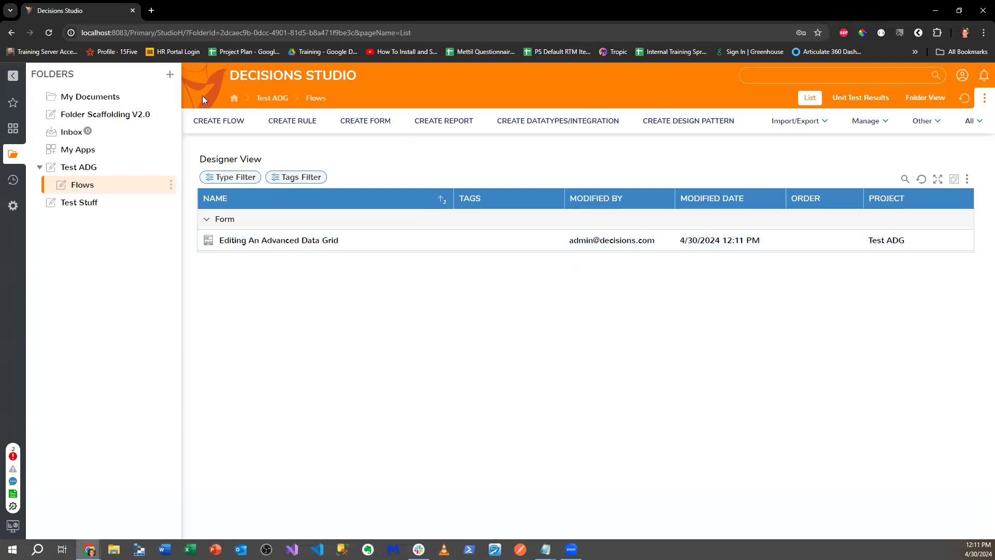
- Create a flow named 'Demo ADG' with a Fetch Entities step after Start
{"action": "left_click", "coordinate": [219, 120]}
{"action": "type", "text": "Demo ADG"}
{"action": "key", "text": "Return"}
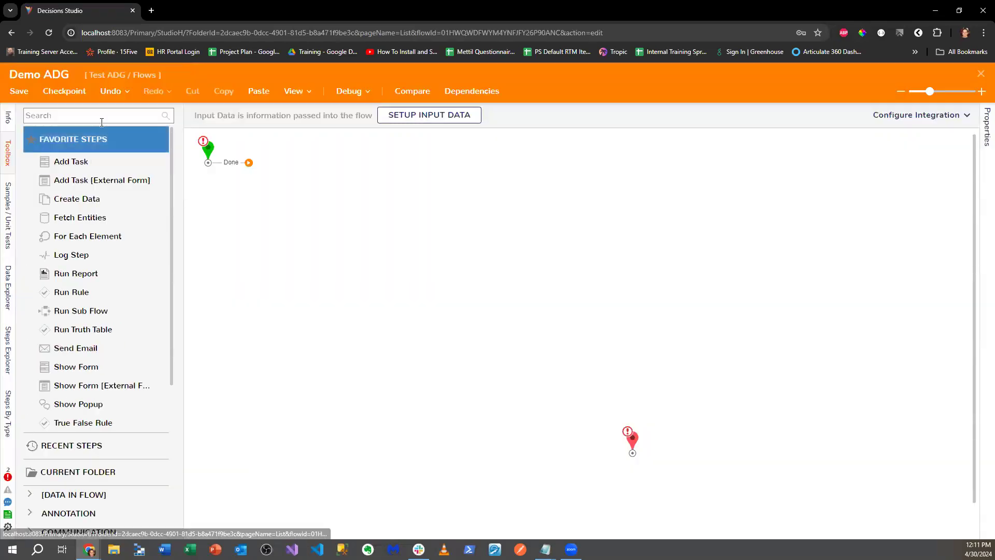
{"action": "left_click_drag", "start_coordinate": [80, 223], "coordinate": [284, 222]}
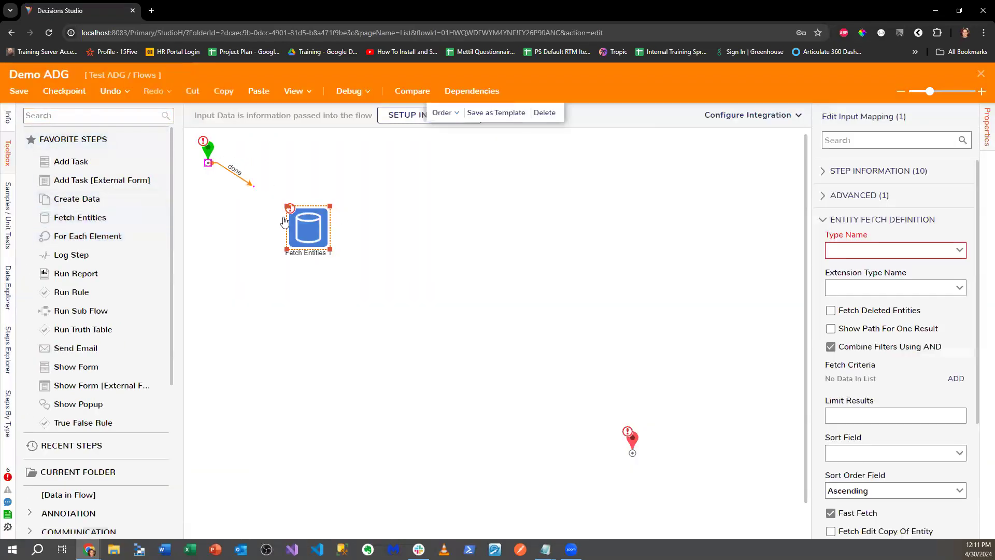
{"action": "left_click_drag", "start_coordinate": [343, 237], "coordinate": [586, 425]}
{"action": "left_click", "coordinate": [616, 115]}
- Add a Show Form step for 'Editing An Advanced Data Grid', connecting Done to End
{"action": "left_click", "coordinate": [72, 114]}
{"action": "type", "text": "Show Form"}
{"action": "left_click_drag", "start_coordinate": [75, 139], "coordinate": [442, 259]}
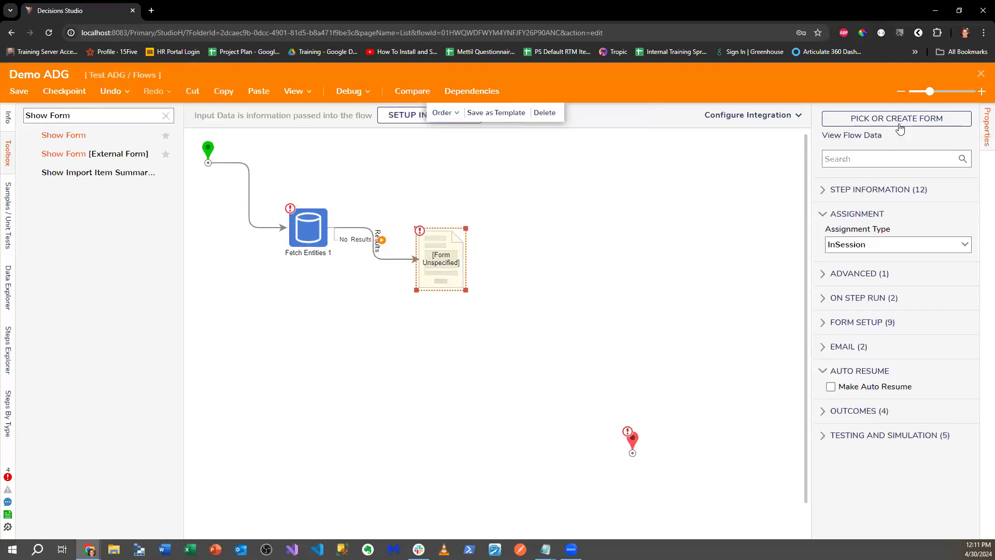
{"action": "left_click", "coordinate": [900, 128]}
{"action": "left_click", "coordinate": [604, 360]}
{"action": "left_click", "coordinate": [684, 517]}
{"action": "left_click_drag", "start_coordinate": [487, 259], "coordinate": [632, 452]}
- Set the Fetch Entities step to fetch Account entities
{"action": "left_click", "coordinate": [939, 337]}
{"action": "left_click", "coordinate": [865, 303]}
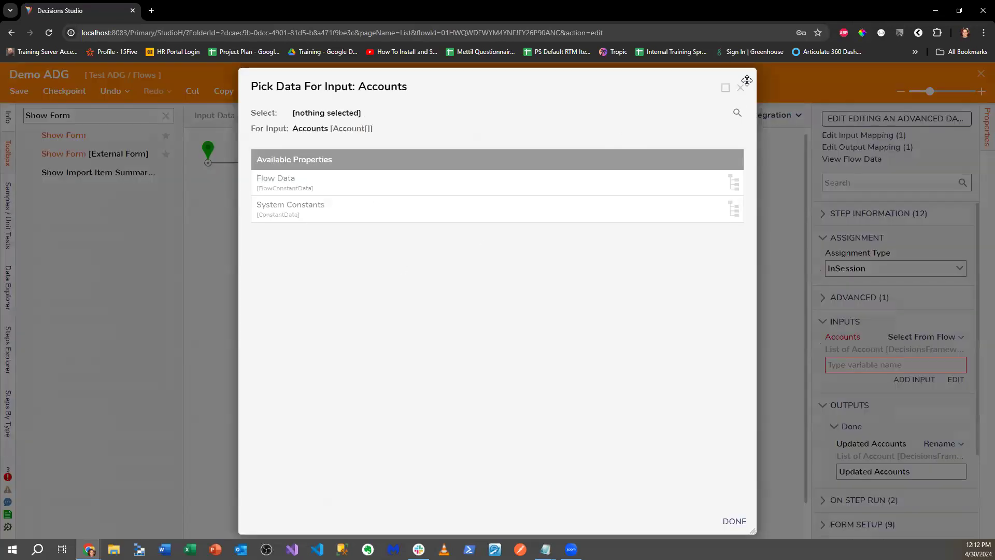
{"action": "left_click", "coordinate": [741, 88]}
{"action": "left_click", "coordinate": [308, 228]}
{"action": "left_click", "coordinate": [880, 263]}
{"action": "type", "text": "Account [DecisionsFramew"}
{"action": "left_click", "coordinate": [871, 279]}
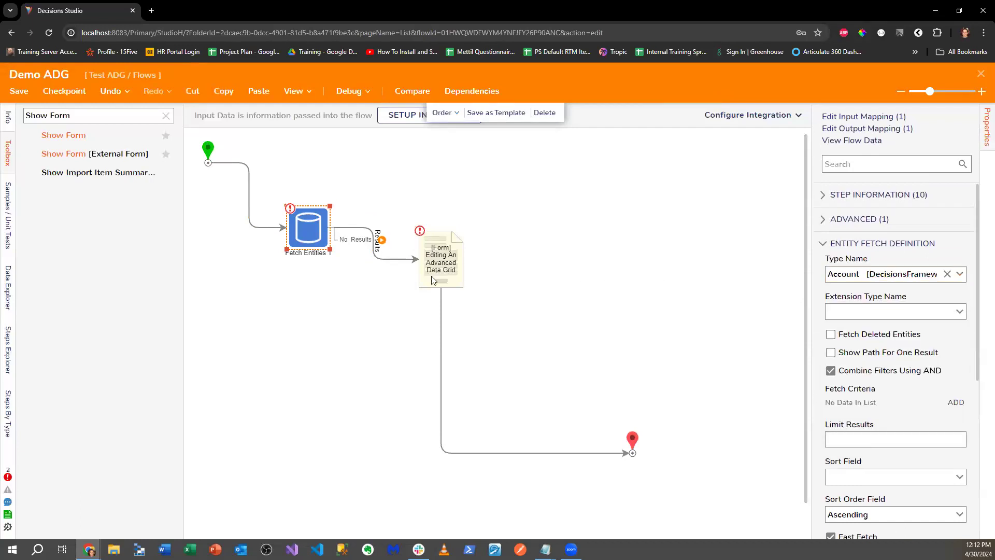
- Map the form's Accounts input to Entity Results and start debugging the flow
{"action": "left_click", "coordinate": [431, 275]}
{"action": "left_click", "coordinate": [955, 380]}
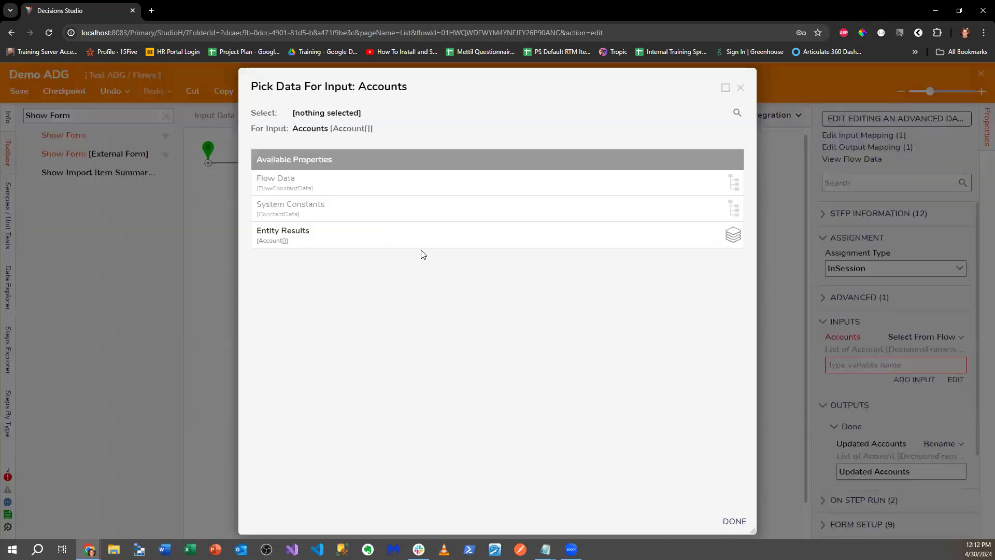
{"action": "left_click", "coordinate": [422, 231]}
{"action": "left_click", "coordinate": [735, 522]}
{"action": "left_click", "coordinate": [552, 243]}
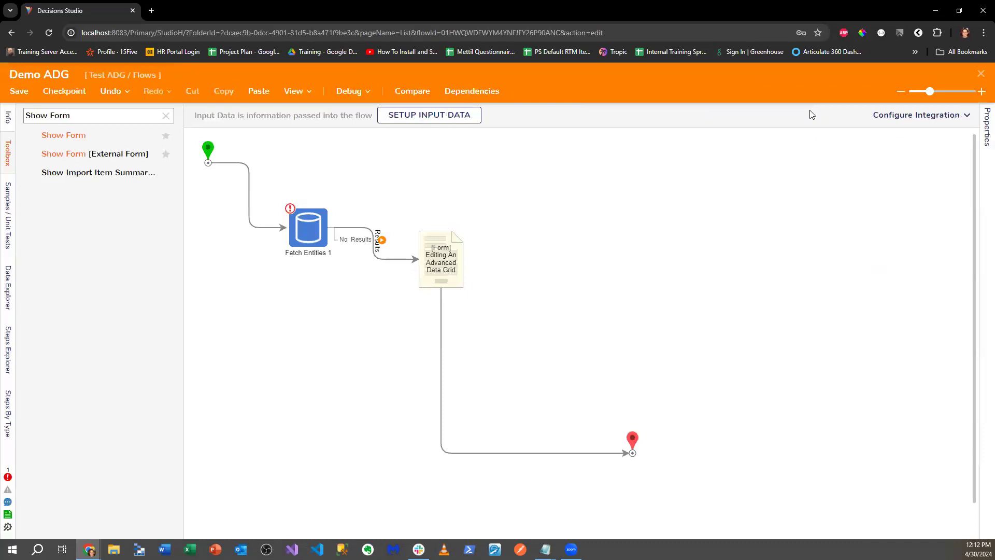
{"action": "left_click", "coordinate": [341, 91]}
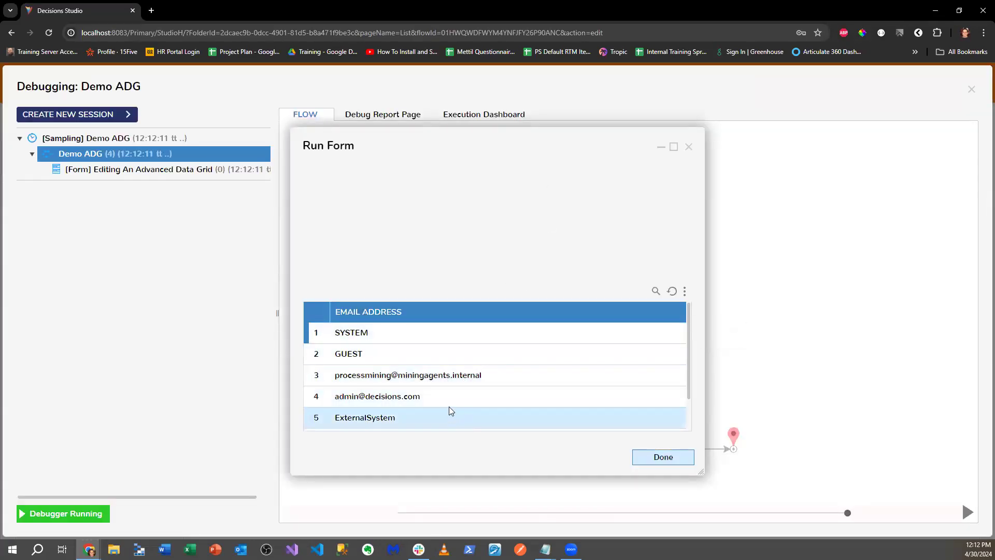
- Reposition and enlarge the Run Form window to show more account rows
{"action": "scroll", "coordinate": [450, 410], "scroll_direction": "down", "scroll_amount": 2}
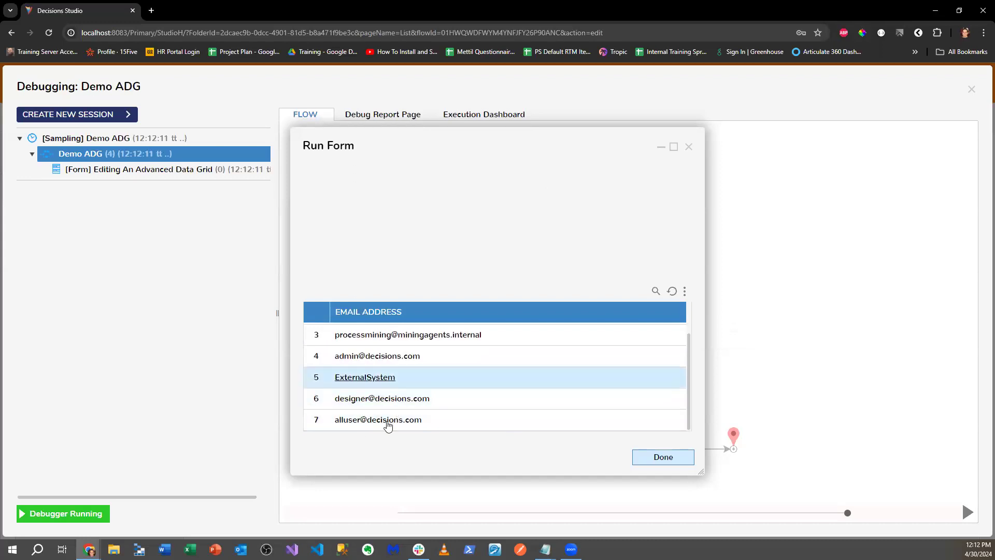
{"action": "left_click", "coordinate": [450, 401]}
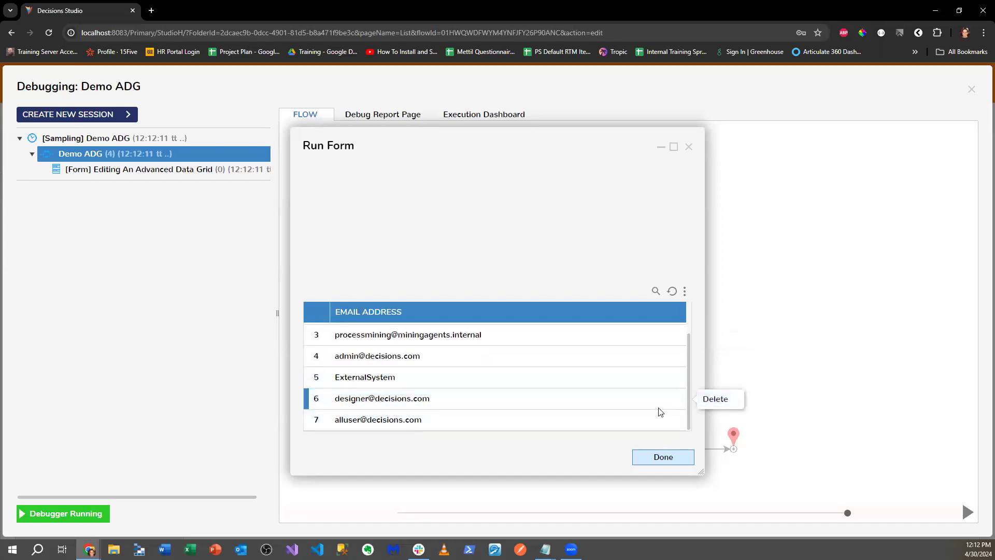
{"action": "left_click_drag", "start_coordinate": [506, 139], "coordinate": [182, 296]}
{"action": "left_click_drag", "start_coordinate": [340, 322], "coordinate": [291, 305]}
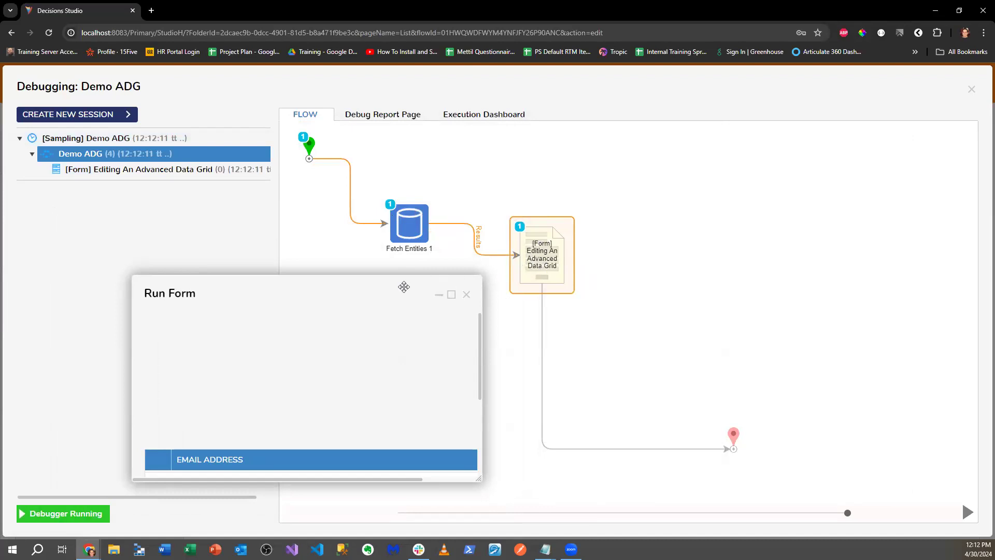
{"action": "left_click_drag", "start_coordinate": [404, 287], "coordinate": [448, 191]}
{"action": "left_click_drag", "start_coordinate": [522, 384], "coordinate": [636, 484]}
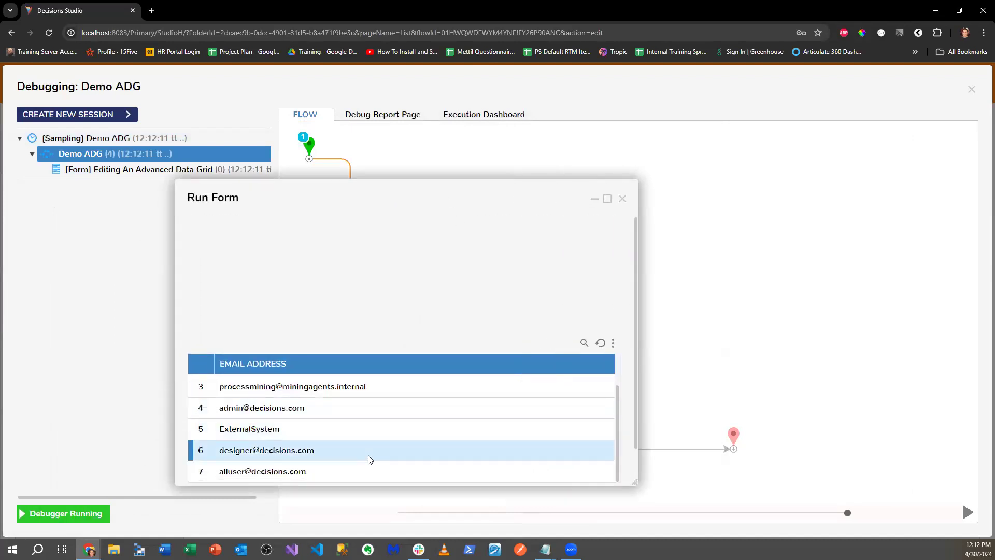
- Delete the designer account in row 6 and submit the form with Done
{"action": "mouse_move", "coordinate": [411, 460]}
{"action": "left_click", "coordinate": [644, 450]}
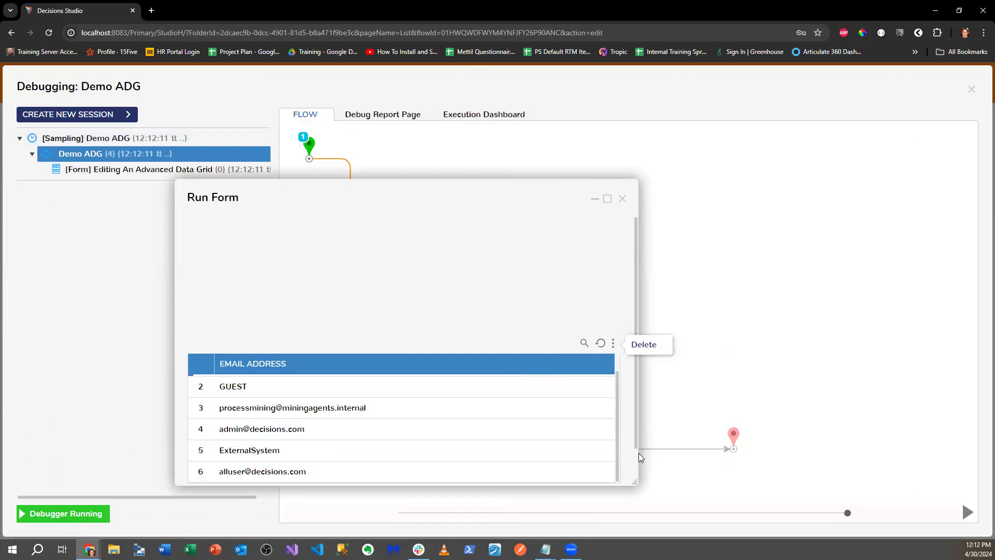
{"action": "scroll", "coordinate": [382, 422], "scroll_direction": "down", "scroll_amount": 1}
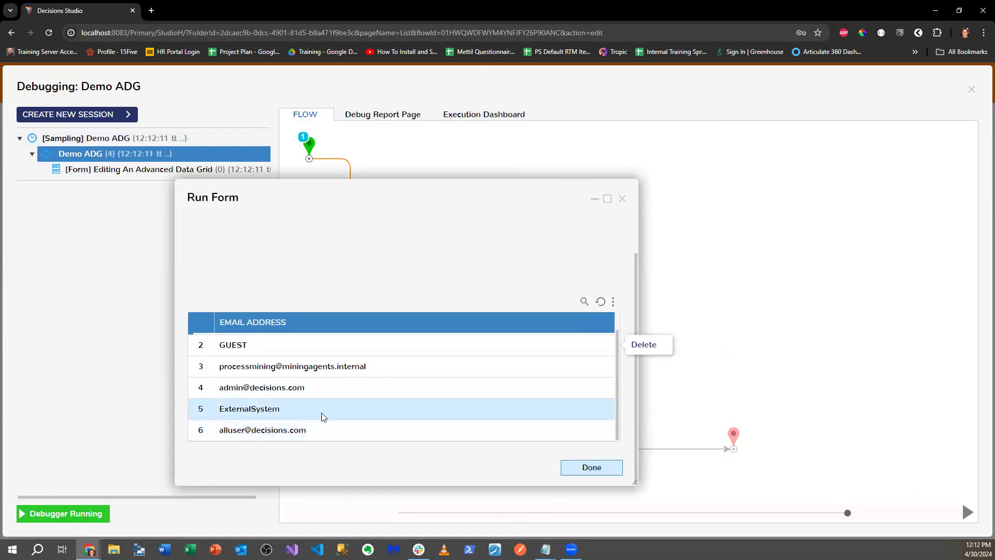
{"action": "scroll", "coordinate": [423, 394], "scroll_direction": "up", "scroll_amount": 1}
{"action": "scroll", "coordinate": [423, 395], "scroll_direction": "down", "scroll_amount": 1}
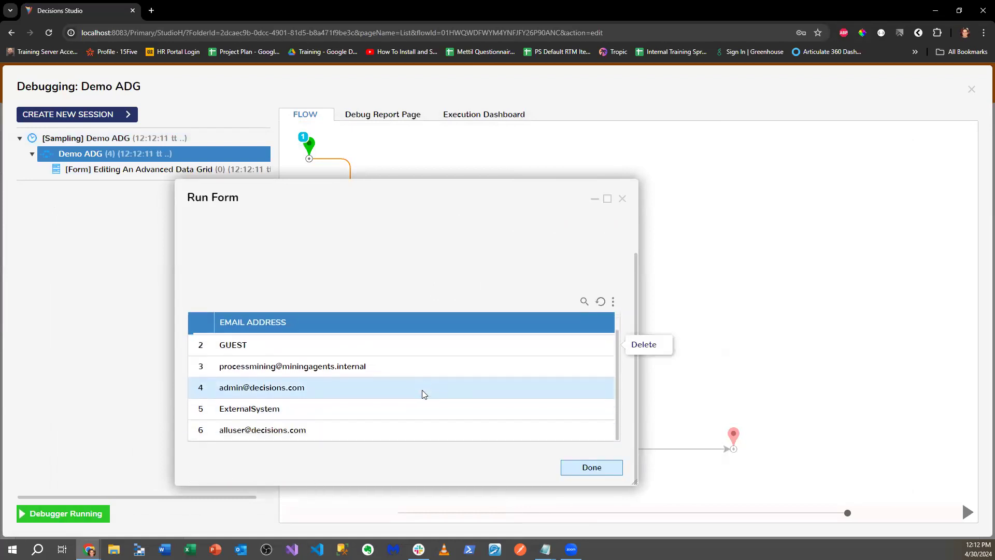
{"action": "left_click", "coordinate": [574, 465]}
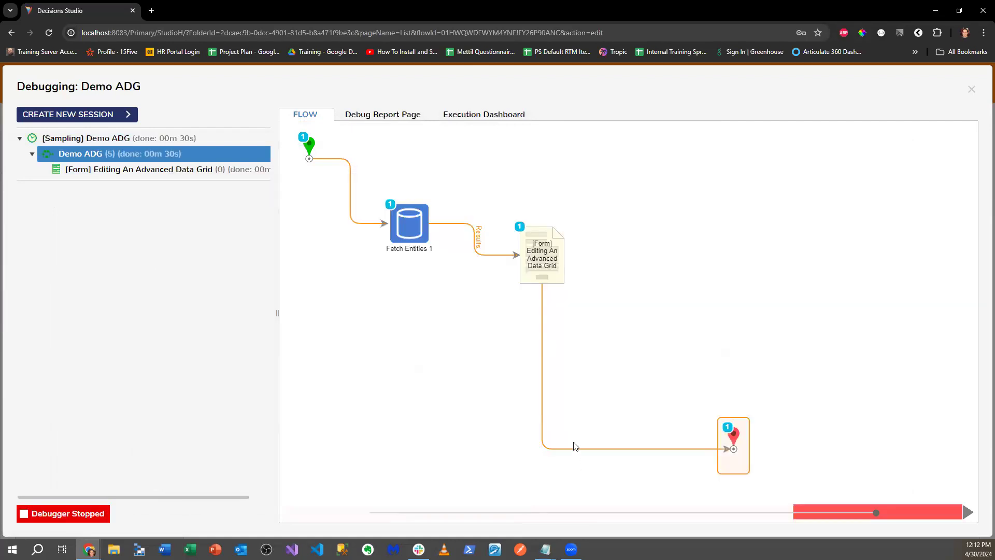
- Inspect Execution 1's input/output data (7 accounts in, 6 updated out), then open a new browser tab
{"action": "left_click", "coordinate": [548, 266]}
{"action": "left_click", "coordinate": [608, 273]}
{"action": "left_click", "coordinate": [698, 281]}
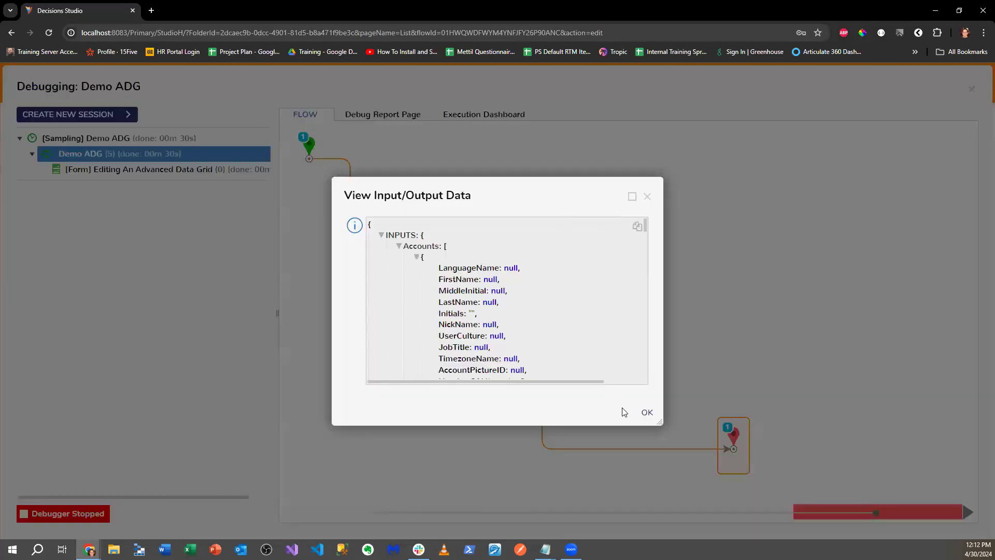
{"action": "left_click", "coordinate": [398, 246]}
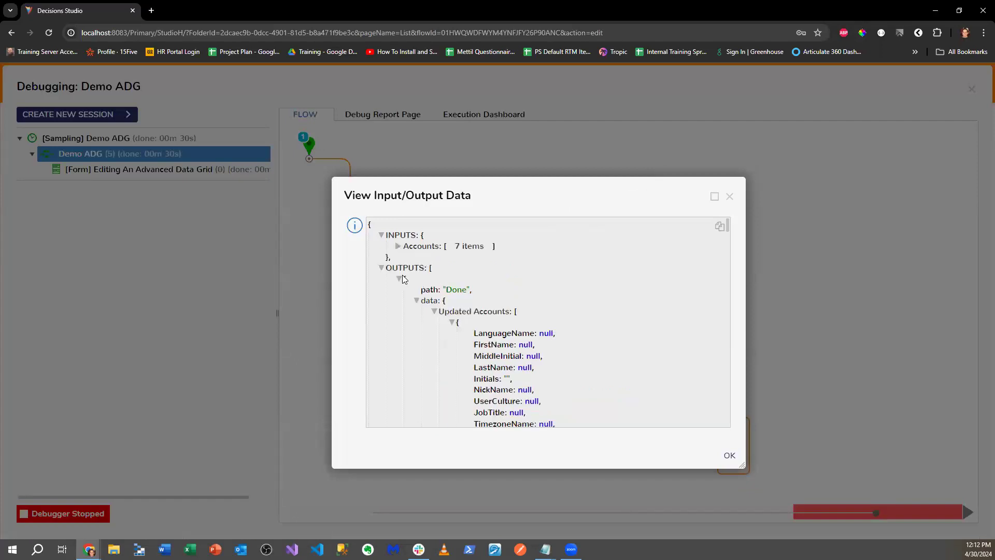
{"action": "left_click", "coordinate": [433, 311]}
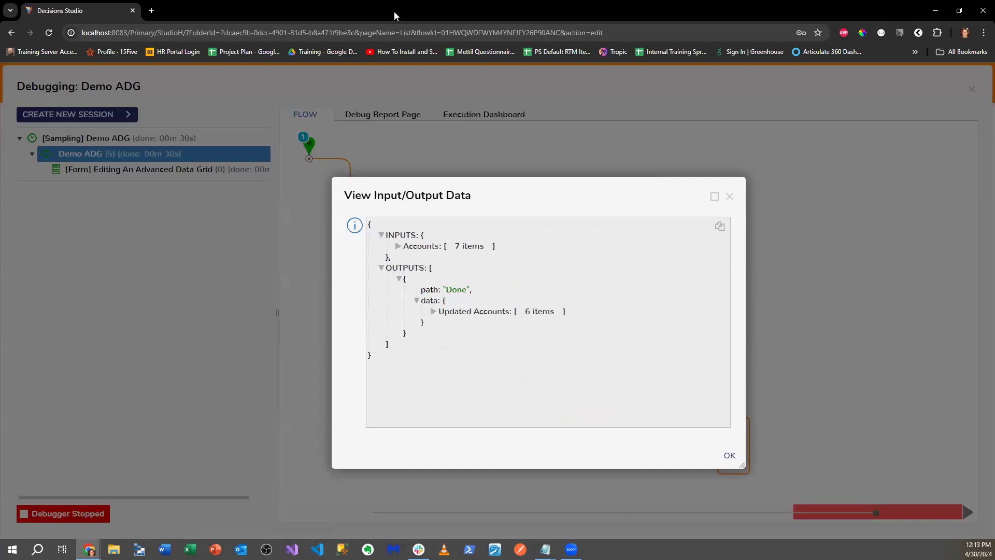
{"action": "left_click", "coordinate": [150, 13]}
- Load the local Decisions Studio address localhost:8083 in the new tab
{"action": "type", "text": "local"}
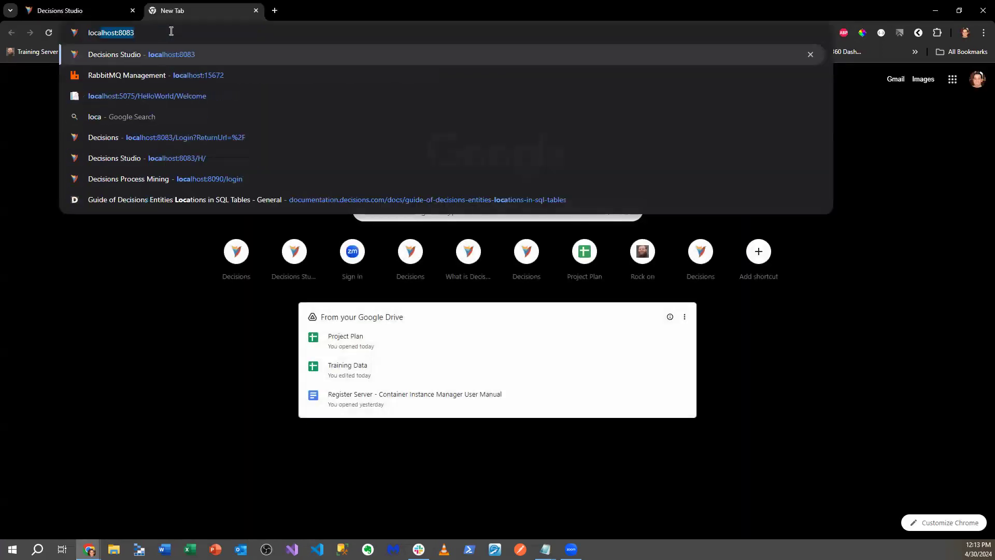
{"action": "key", "text": "Return"}
- View System > Security > Accounts, then return to the debugger with the data view closed
{"action": "left_click", "coordinate": [13, 205]}
{"action": "left_click", "coordinate": [61, 202]}
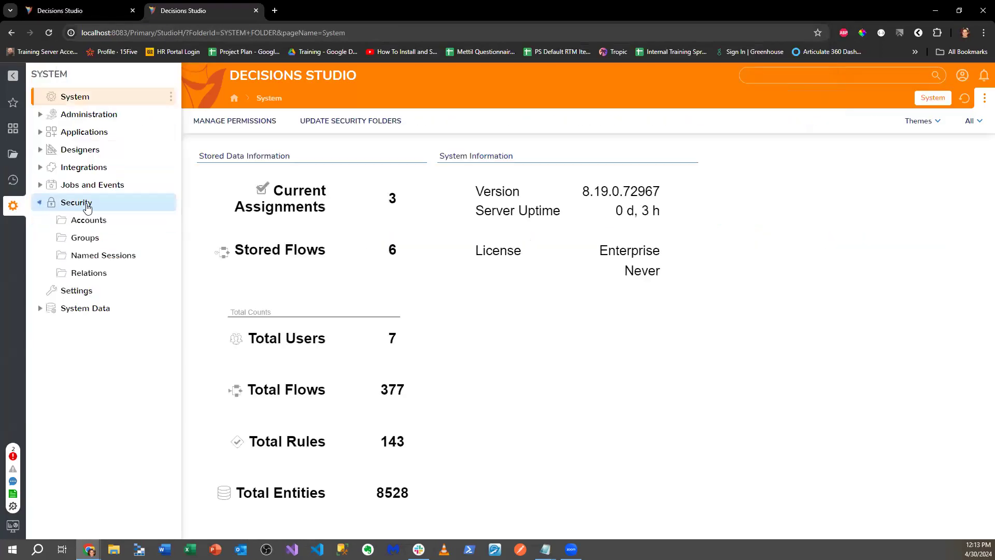
{"action": "left_click", "coordinate": [65, 219]}
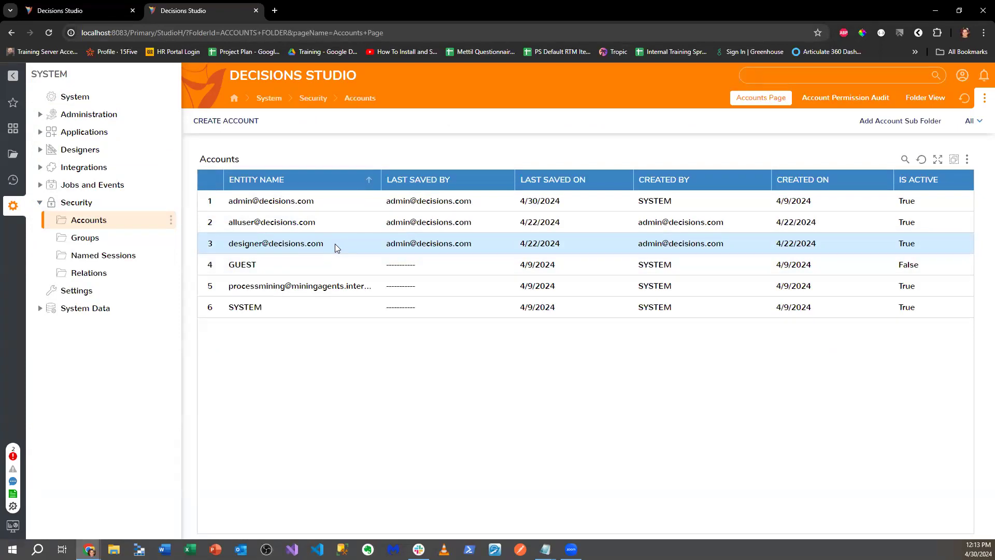
{"action": "left_click", "coordinate": [124, 11]}
{"action": "left_click", "coordinate": [730, 196]}
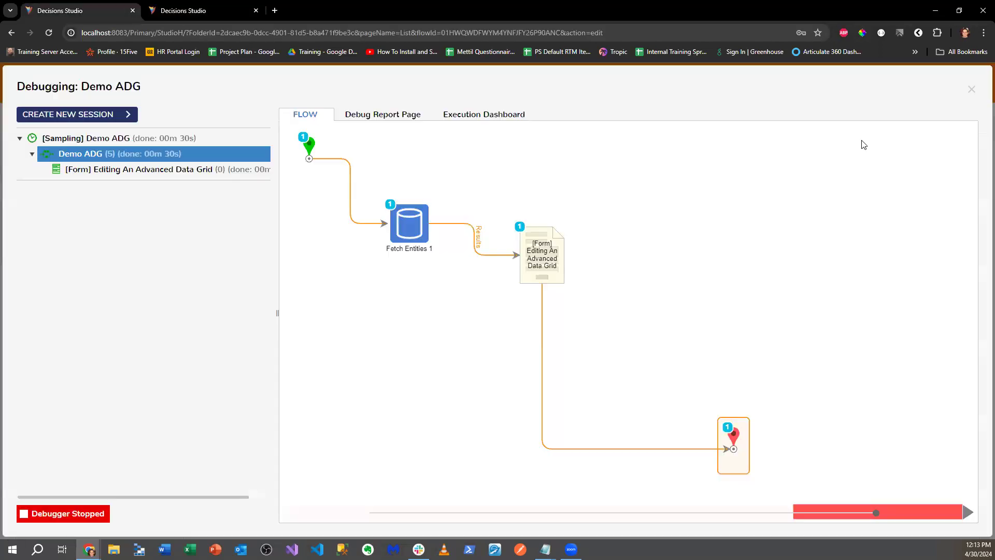
- Close the debugger, nudge the Editing An Advanced Data Grid step, and open that form in the designer
{"action": "left_click", "coordinate": [976, 89]}
{"action": "left_click", "coordinate": [446, 253]}
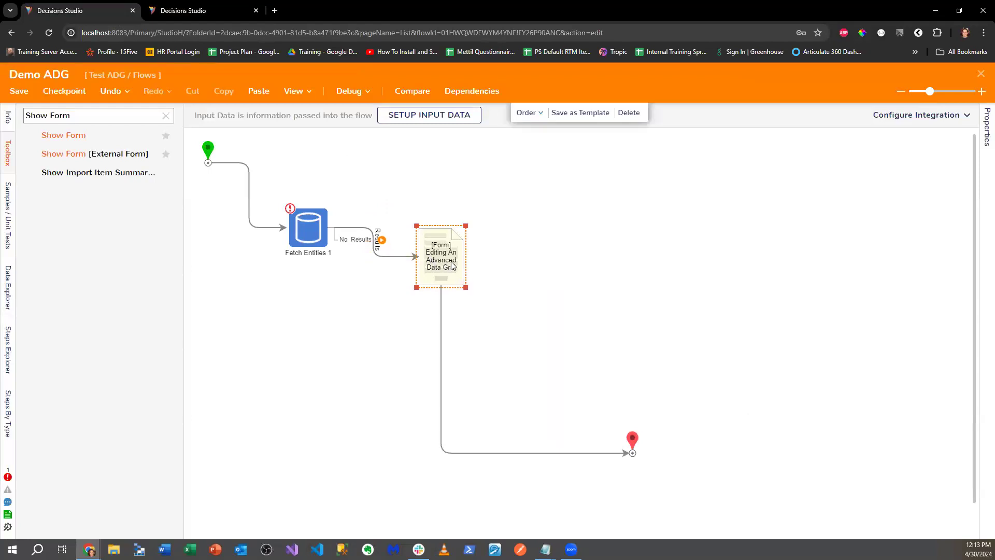
{"action": "left_click_drag", "start_coordinate": [449, 240], "coordinate": [446, 234]}
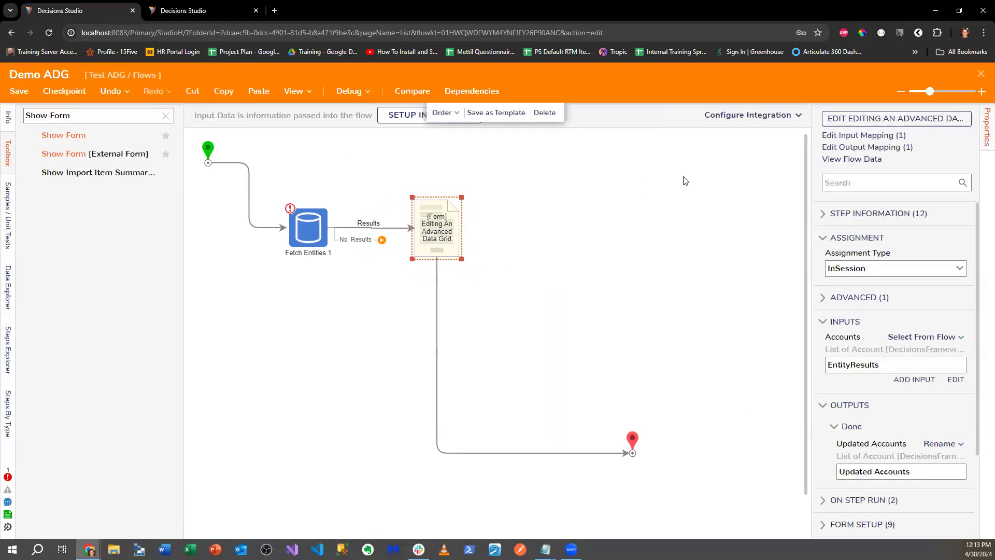
{"action": "left_click", "coordinate": [842, 123]}
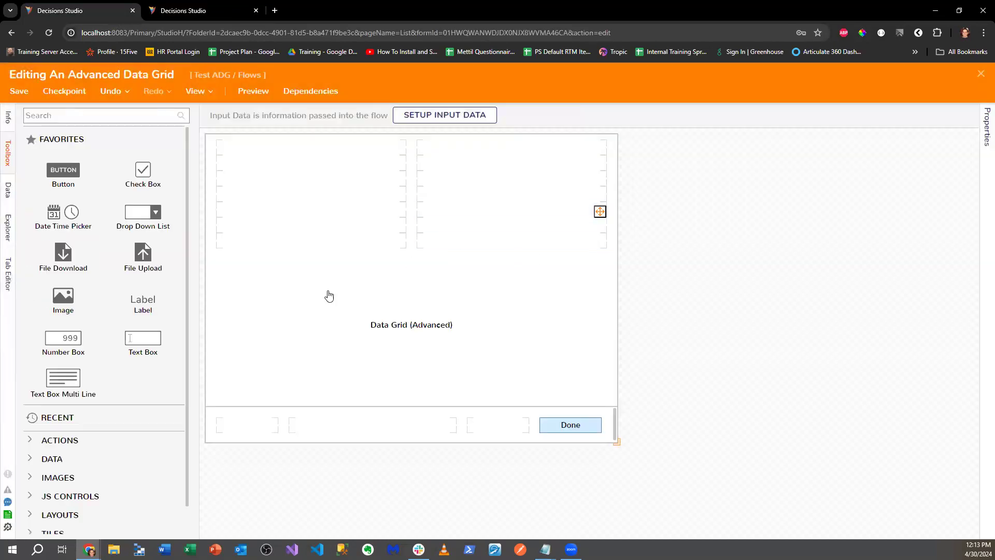
{"action": "left_click", "coordinate": [455, 316]}
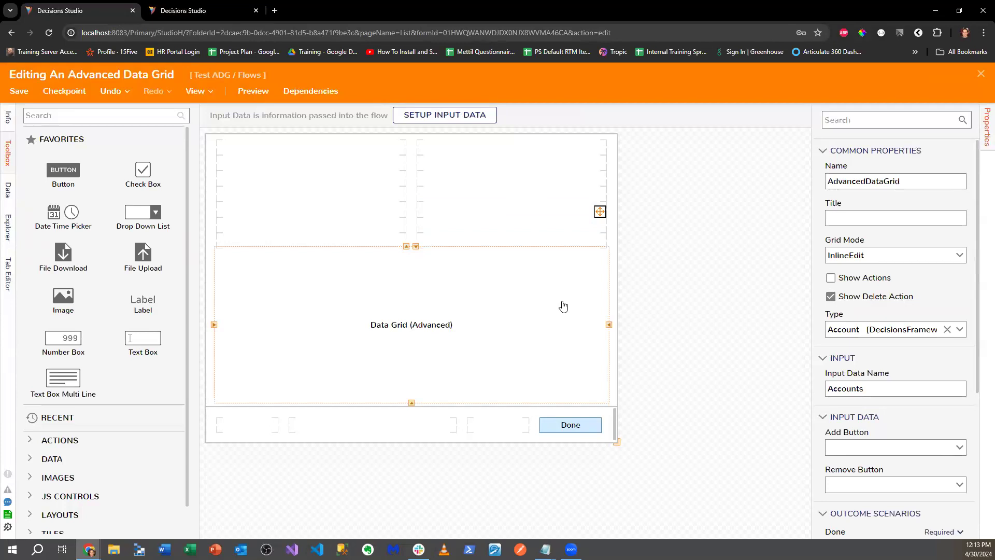
{"action": "left_click", "coordinate": [731, 252]}
{"action": "scroll", "coordinate": [873, 296], "scroll_direction": "down", "scroll_amount": 6}
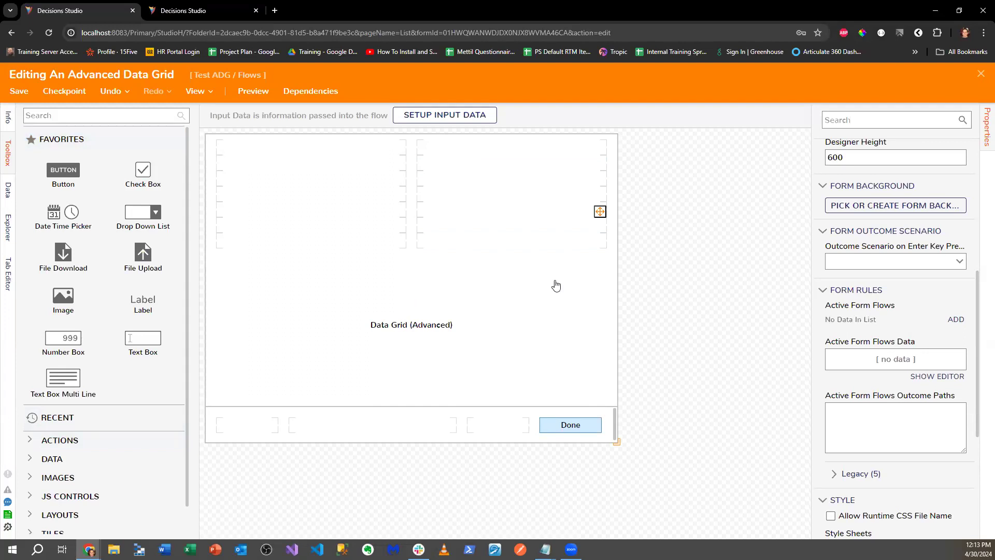
- Extend the advanced data grid upward into the empty layout row above it
{"action": "left_click", "coordinate": [409, 246]}
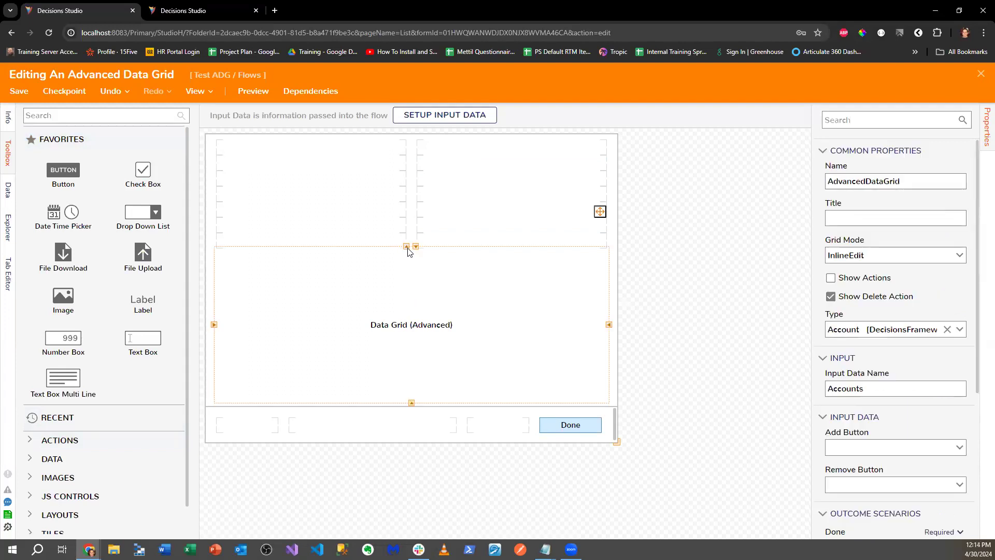
{"action": "left_click", "coordinate": [406, 231]}
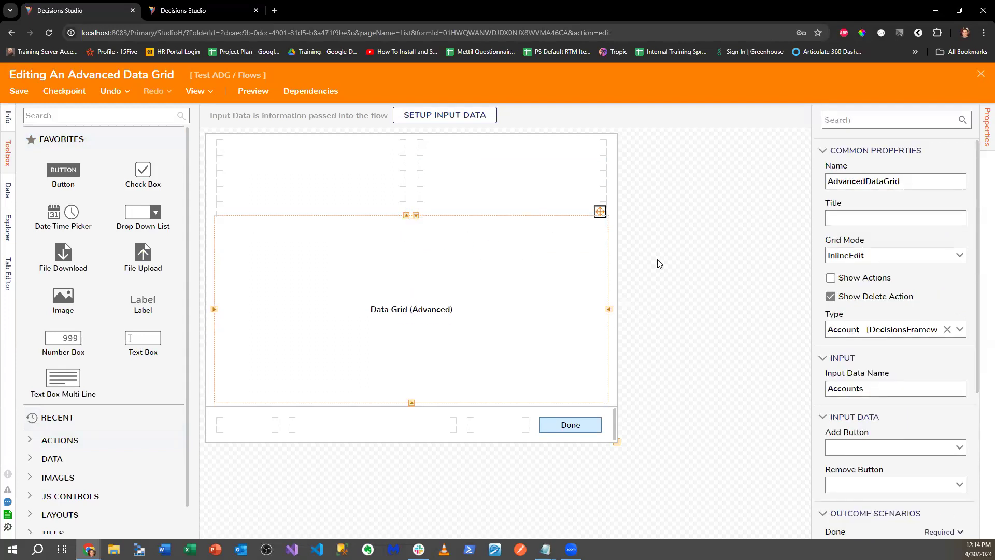
{"action": "left_click", "coordinate": [515, 204]}
{"action": "left_click", "coordinate": [356, 306]}
- Reselect the grid and open its AdvancedDataGrid source report for editing
{"action": "left_click", "coordinate": [545, 549]}
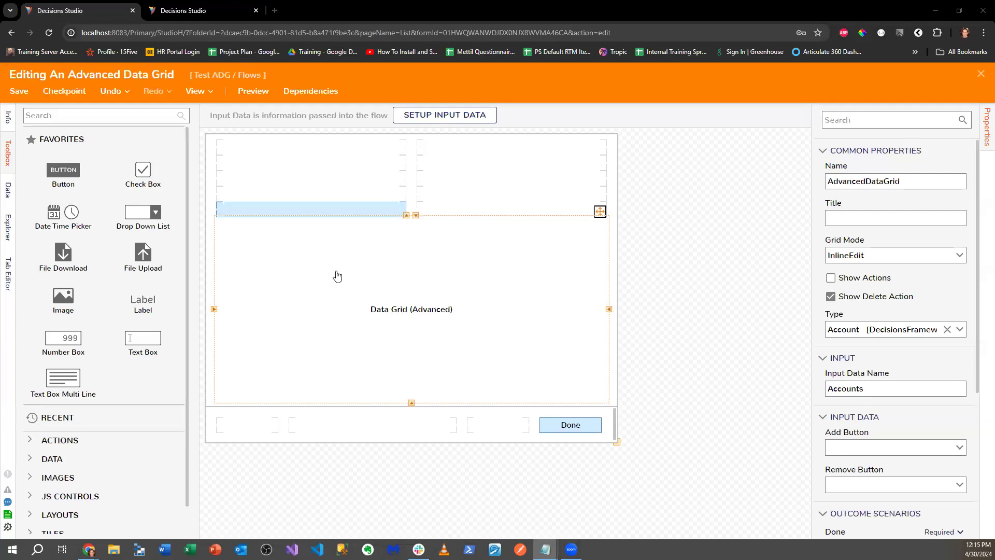
{"action": "left_click", "coordinate": [731, 300]}
{"action": "left_click", "coordinate": [541, 290]}
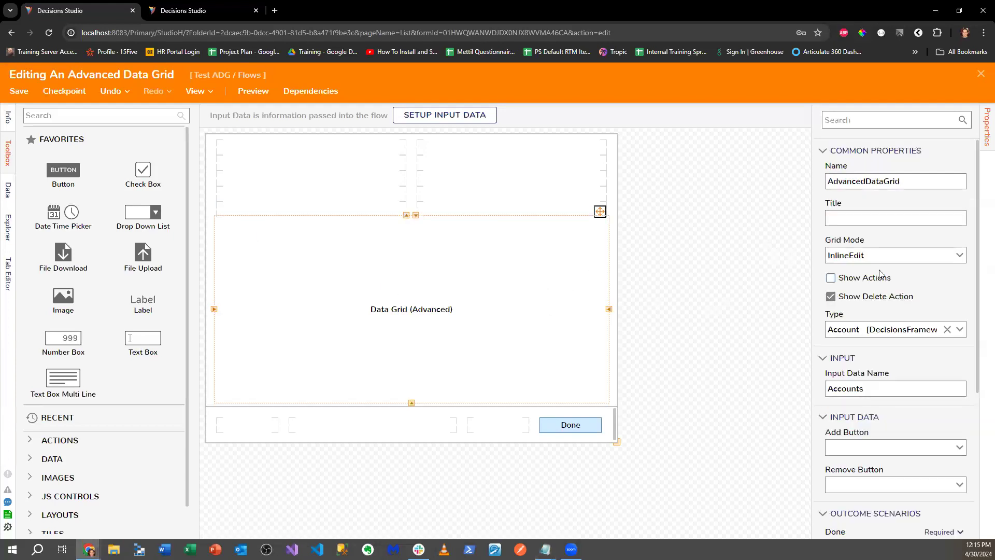
{"action": "scroll", "coordinate": [850, 358], "scroll_direction": "down", "scroll_amount": 4}
{"action": "left_click", "coordinate": [902, 405]}
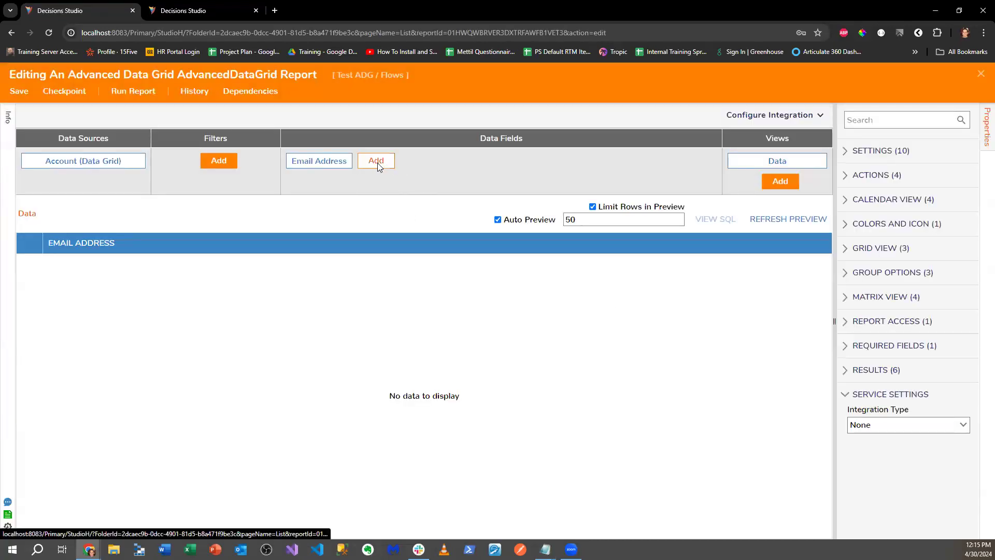
- Add a RunFlowInlineField calculated column to the report's data fields
{"action": "left_click", "coordinate": [378, 162]}
{"action": "scroll", "coordinate": [492, 412], "scroll_direction": "down", "scroll_amount": 5}
{"action": "scroll", "coordinate": [467, 412], "scroll_direction": "down", "scroll_amount": 10}
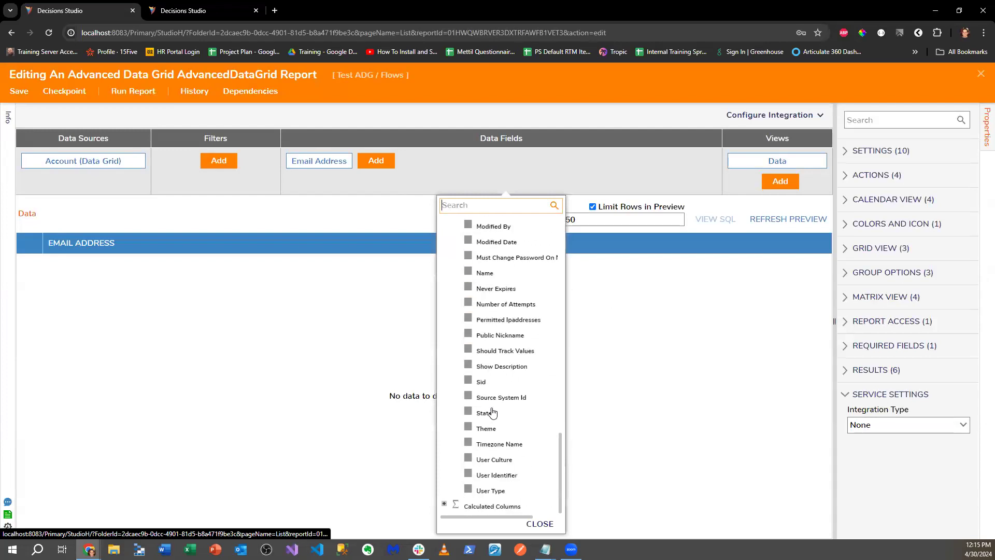
{"action": "scroll", "coordinate": [456, 466], "scroll_direction": "up", "scroll_amount": 2}
{"action": "scroll", "coordinate": [445, 497], "scroll_direction": "down", "scroll_amount": 2}
{"action": "left_click", "coordinate": [444, 504]}
{"action": "scroll", "coordinate": [480, 431], "scroll_direction": "down", "scroll_amount": 10}
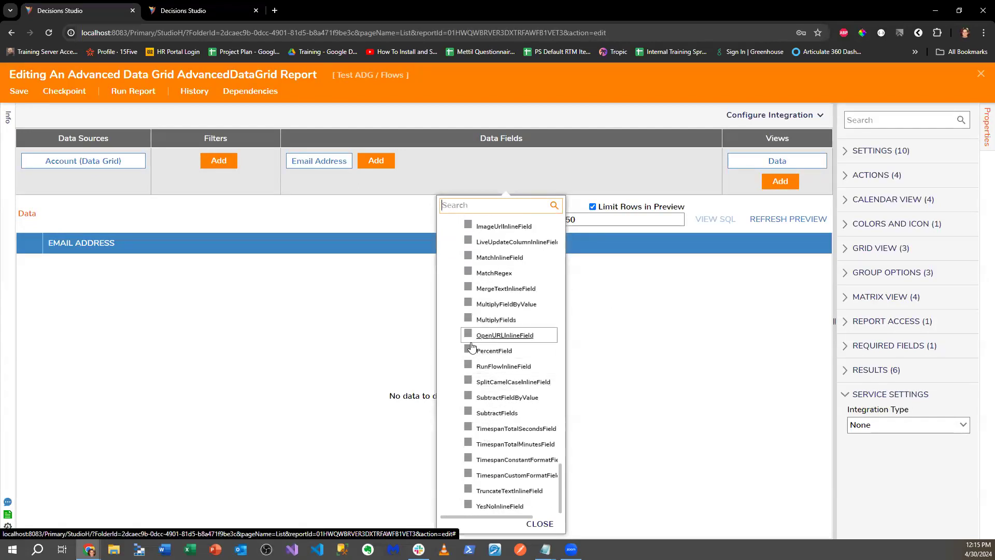
{"action": "left_click", "coordinate": [488, 366]}
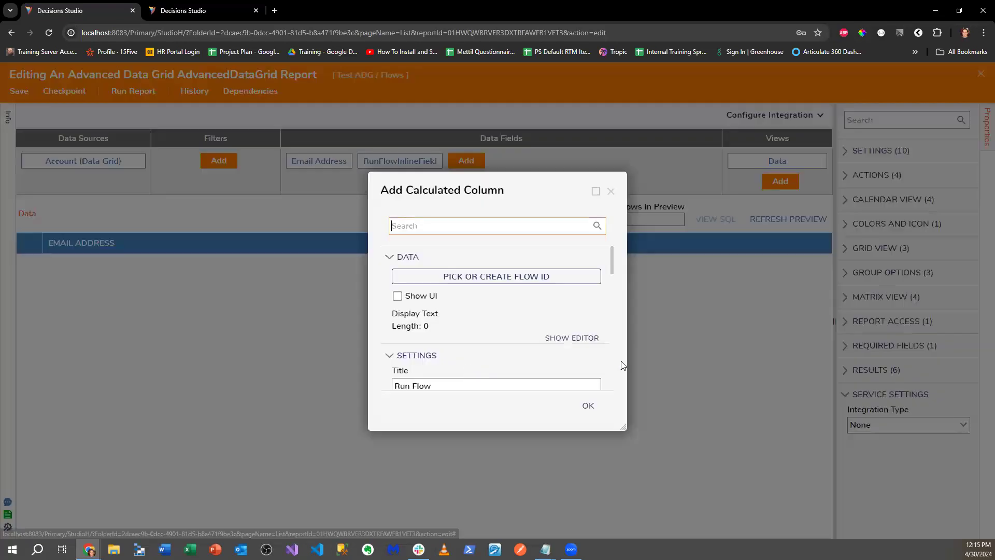
- Set the Run Flow column's display text to 'Test', confirm it, and save the report
{"action": "left_click", "coordinate": [570, 338]}
{"action": "type", "text": "Test"}
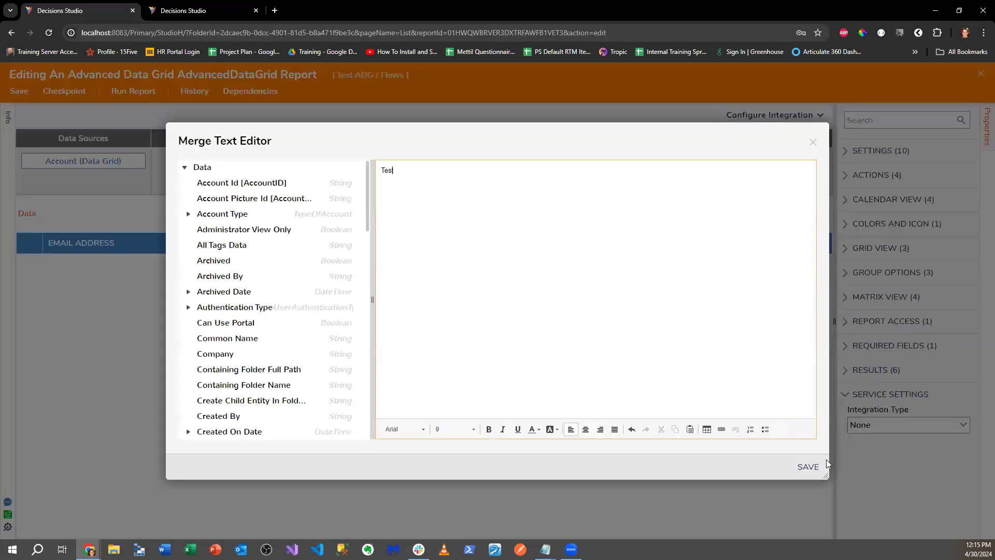
{"action": "left_click", "coordinate": [808, 466]}
{"action": "left_click", "coordinate": [590, 400]}
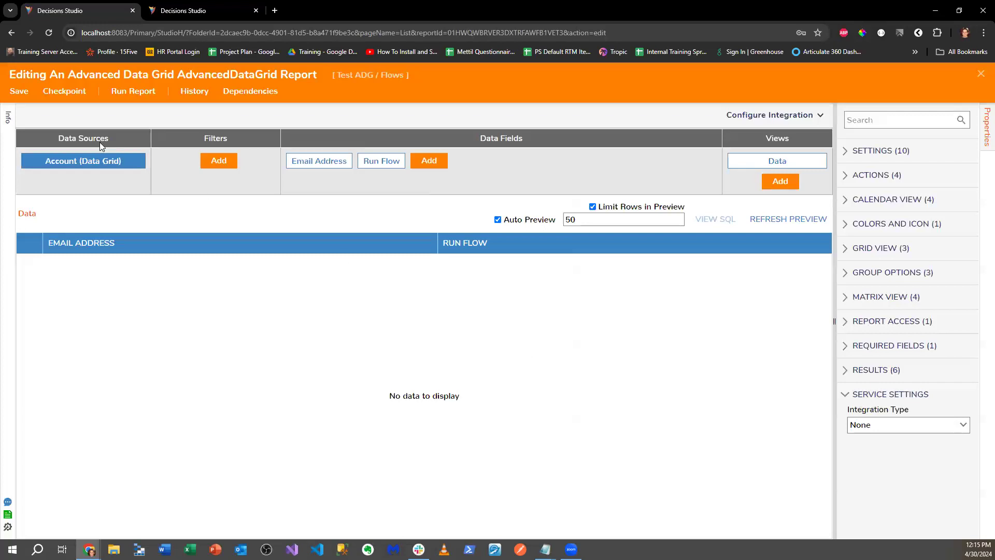
{"action": "left_click", "coordinate": [19, 91]}
{"action": "left_click", "coordinate": [633, 350]}
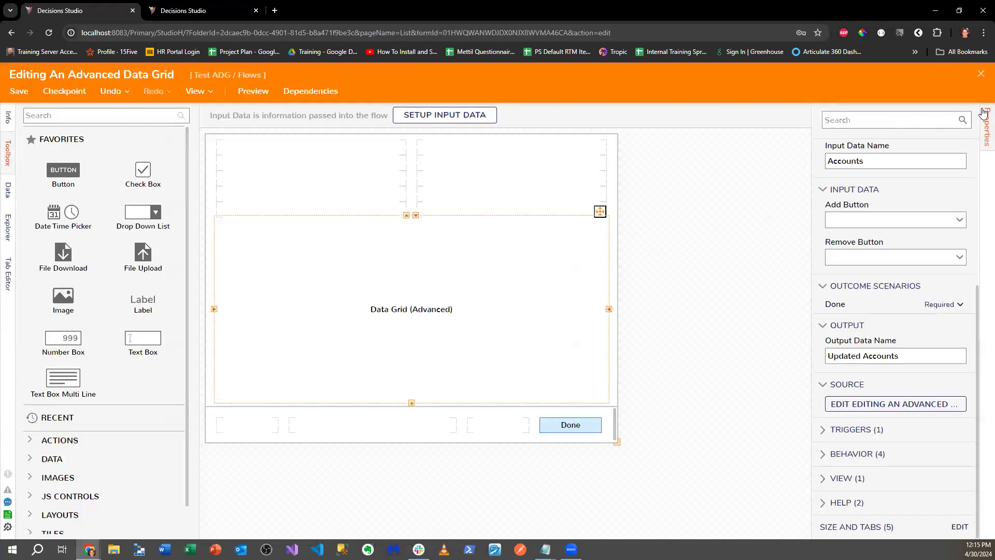
- Save and close the form designer, then start a new Demo ADG debug session
{"action": "left_click", "coordinate": [980, 74]}
{"action": "left_click", "coordinate": [631, 359]}
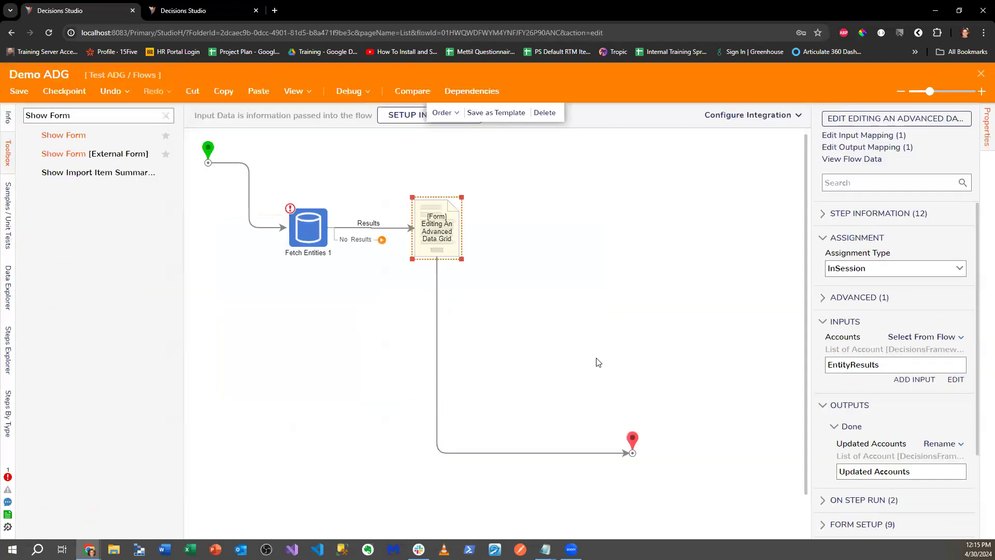
{"action": "left_click", "coordinate": [339, 91]}
{"action": "left_click", "coordinate": [554, 244]}
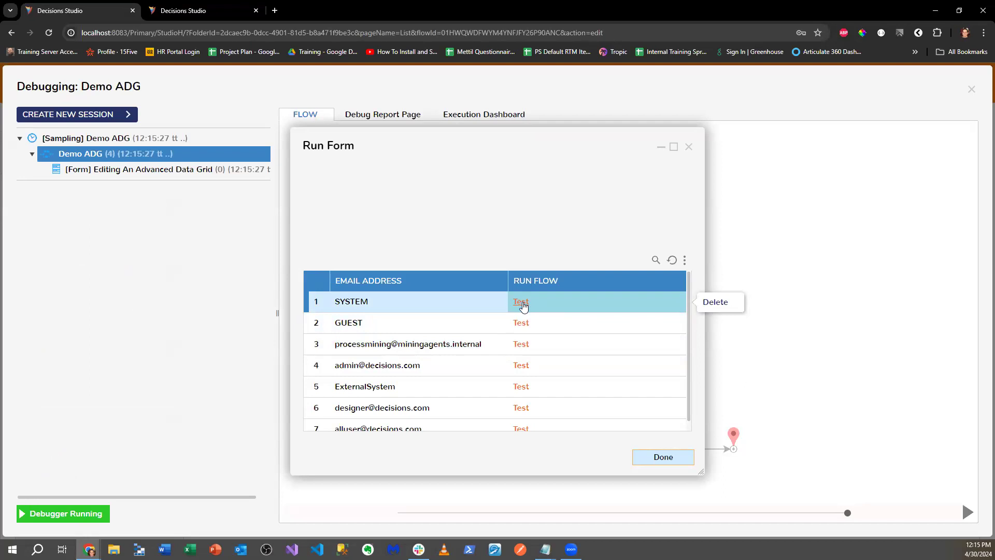
- Delete the designer account row from the running grid again
{"action": "scroll", "coordinate": [590, 363], "scroll_direction": "down", "scroll_amount": 1}
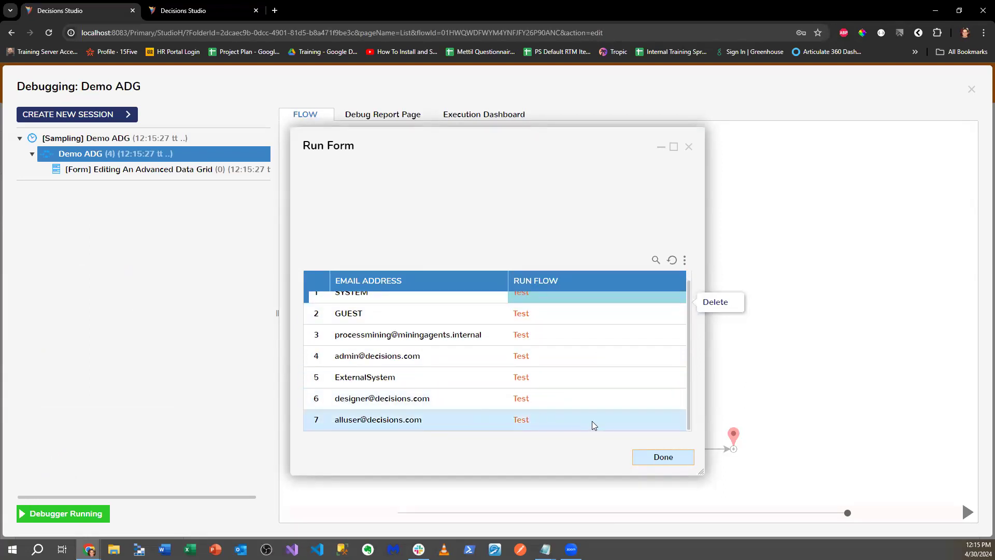
{"action": "left_click", "coordinate": [714, 400]}
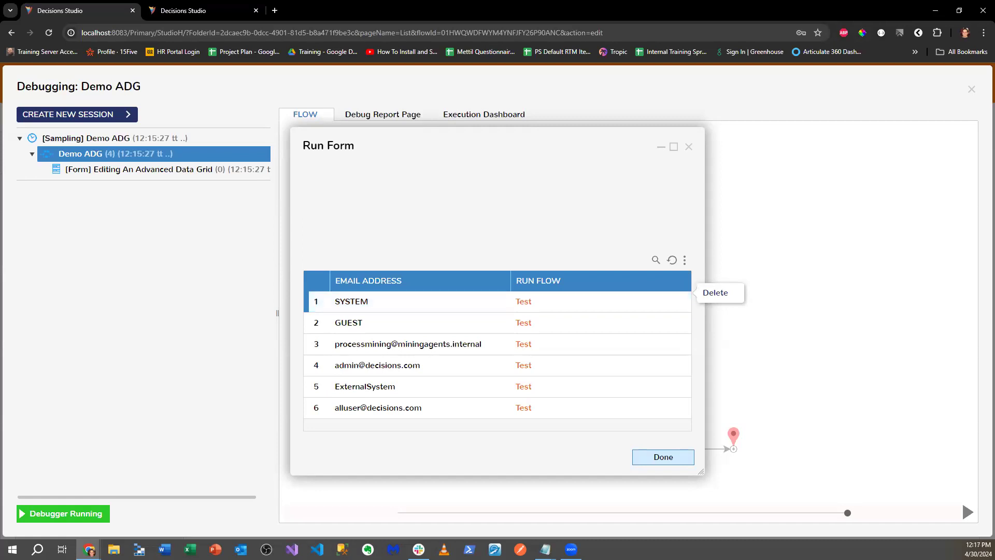
{"action": "key", "text": "alt+Tab"}
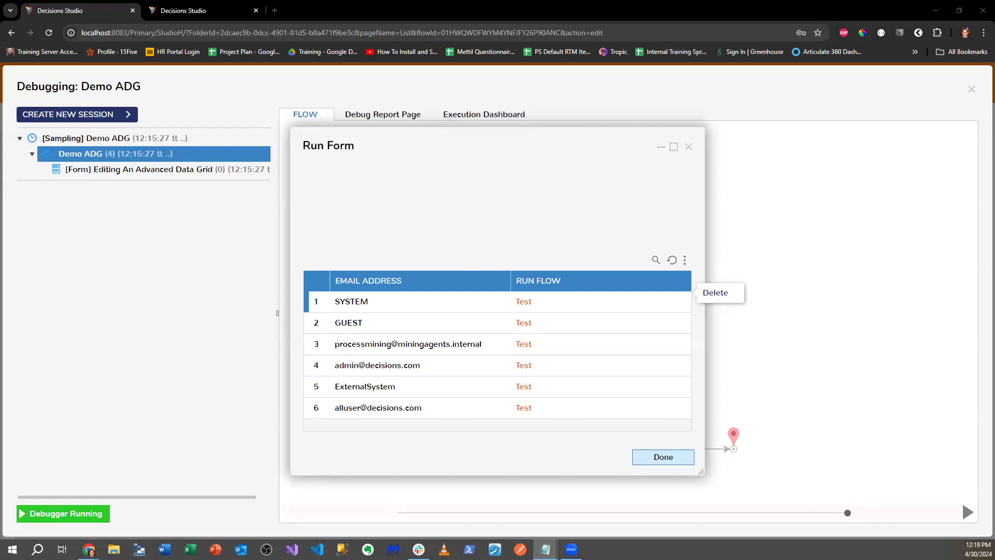
{"action": "left_click", "coordinate": [689, 147]}
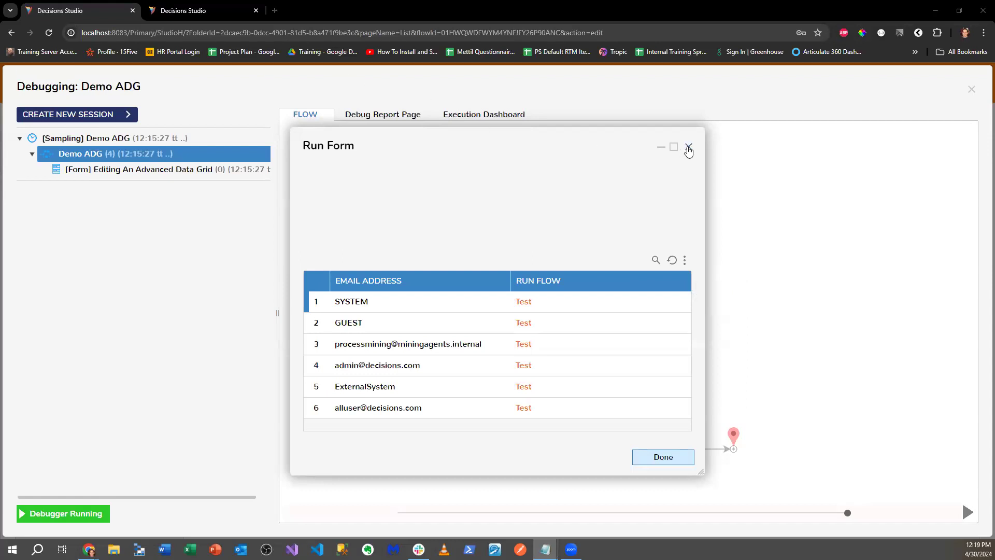
- Close the debugger, delete the Fetch Entities and Form steps, and close Demo ADG without saving
{"action": "left_click", "coordinate": [689, 147]}
{"action": "left_click", "coordinate": [972, 89]}
{"action": "left_click_drag", "start_coordinate": [306, 186], "coordinate": [506, 269]}
{"action": "key", "text": "Delete"}
{"action": "left_click", "coordinate": [75, 116]}
{"action": "key", "text": "ctrl+a"}
{"action": "type", "text": "ForEa"}
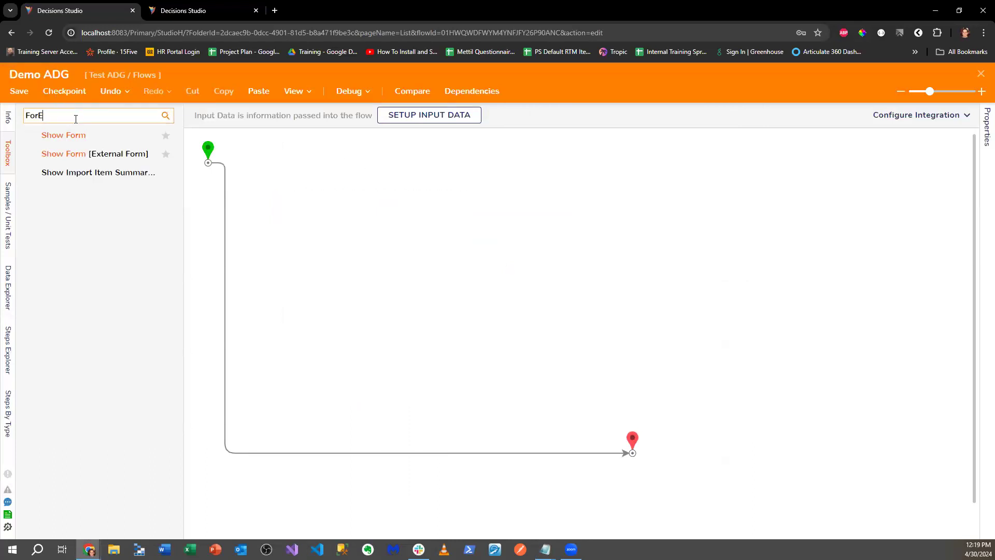
{"action": "left_click", "coordinate": [981, 74]}
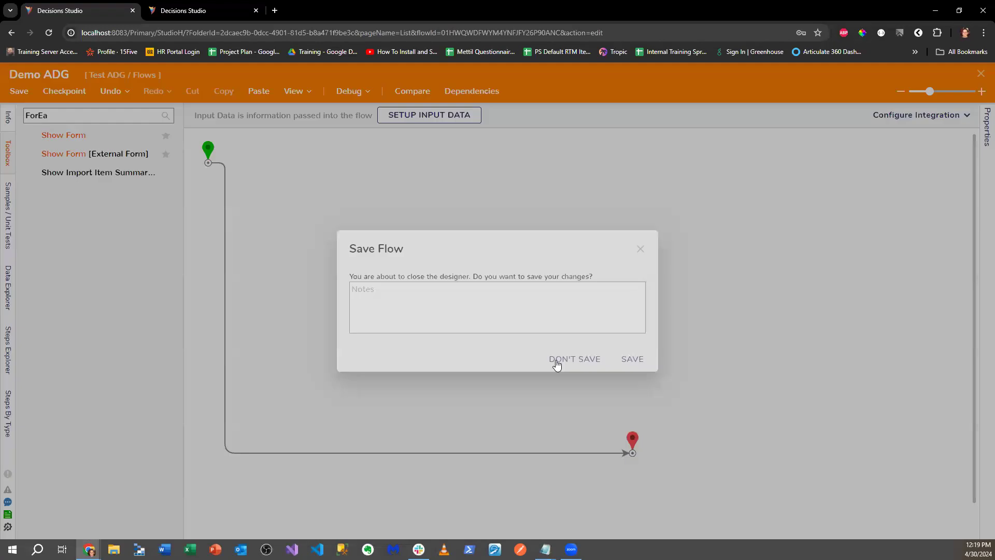
{"action": "left_click", "coordinate": [555, 361]}
- Run the Project Scaffolding Flow from the Folder Scaffolding V2.0 folder
{"action": "right_click", "coordinate": [132, 115]}
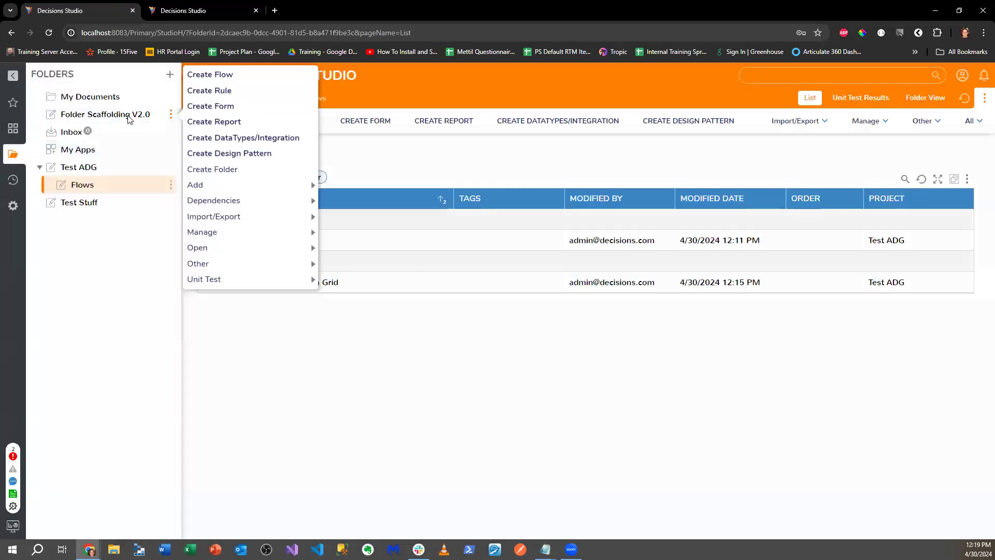
{"action": "left_click", "coordinate": [133, 116]}
{"action": "right_click", "coordinate": [276, 241]}
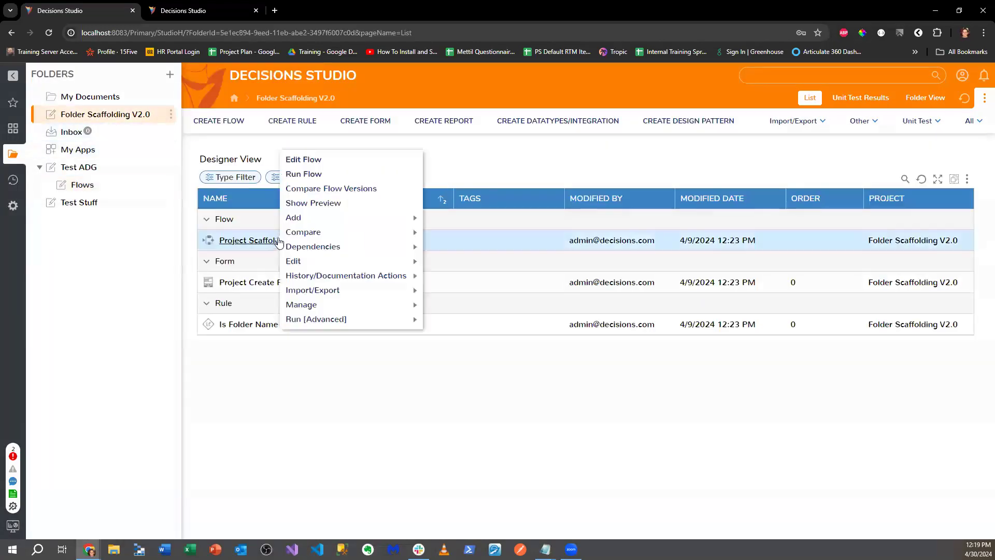
{"action": "left_click", "coordinate": [298, 177]}
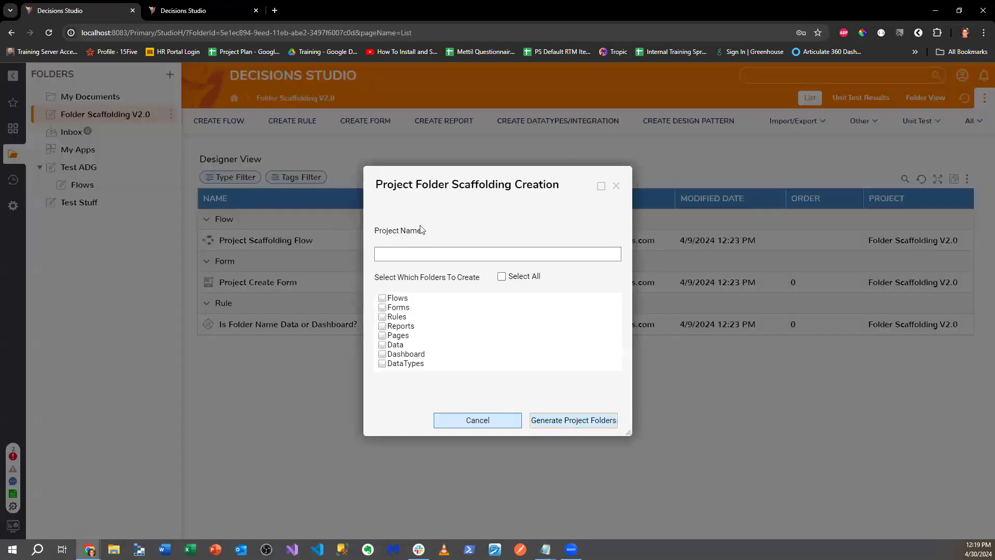
- Generate a 'ForEach Experiment' project with Flows and Forms folders
{"action": "left_click", "coordinate": [392, 299]}
{"action": "left_click", "coordinate": [391, 308]}
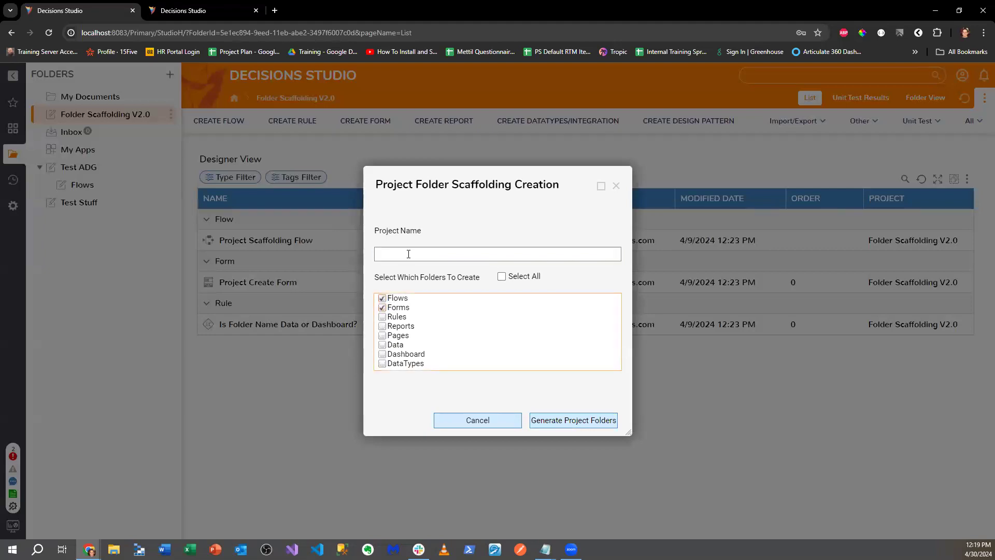
{"action": "type", "text": "Fore"}
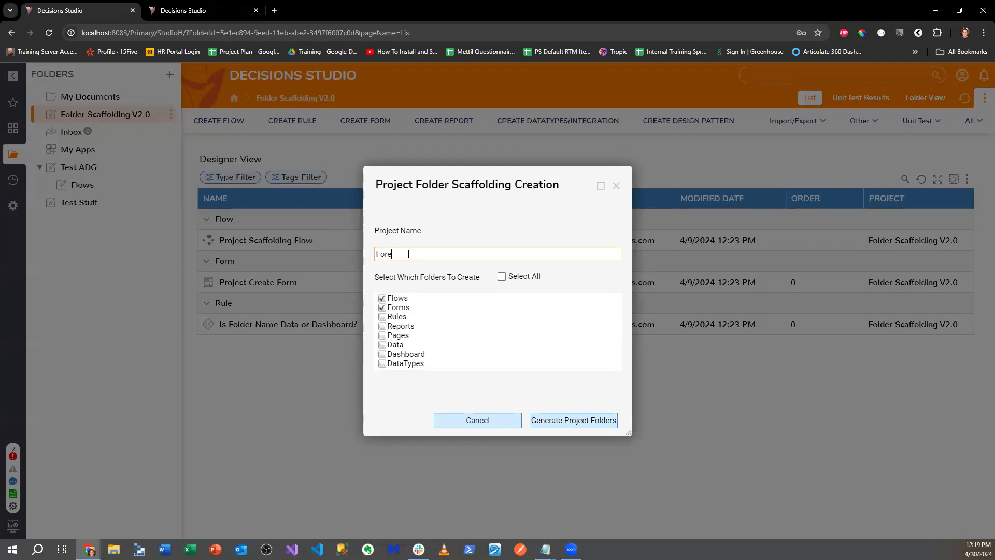
{"action": "key", "text": "BackSpace"}
{"action": "type", "text": "Each Experiment"}
{"action": "left_click", "coordinate": [573, 420]}
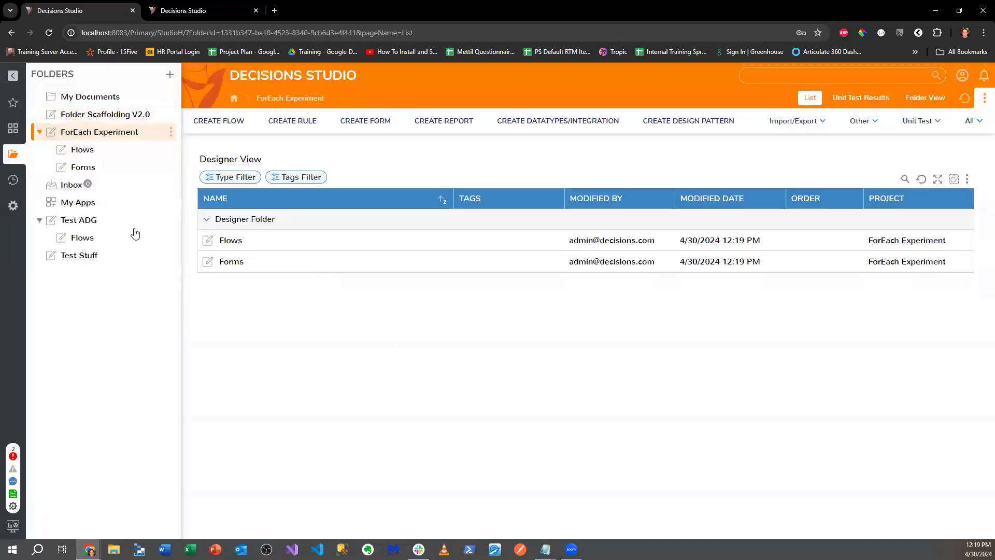
- Create a standard Flow named 'Demo FLow For Each' in the project's Flows folder
{"action": "double_click", "coordinate": [240, 241]}
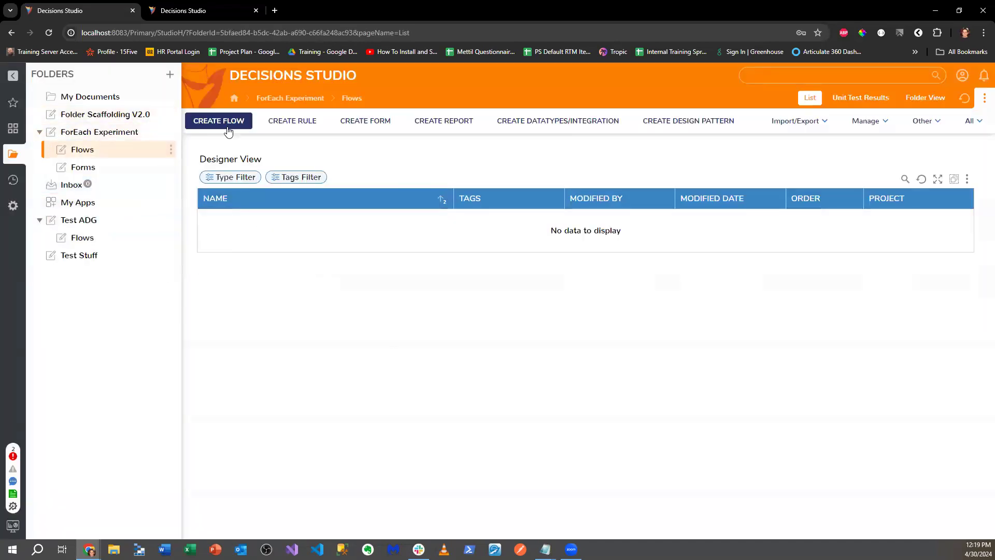
{"action": "left_click", "coordinate": [223, 125]}
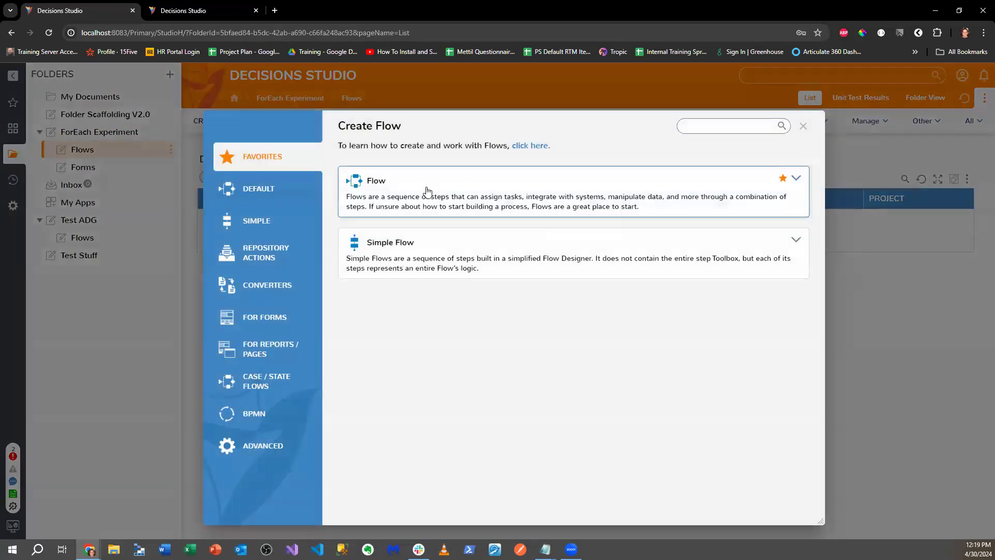
{"action": "left_click", "coordinate": [421, 204]}
{"action": "triple_click", "coordinate": [437, 224]}
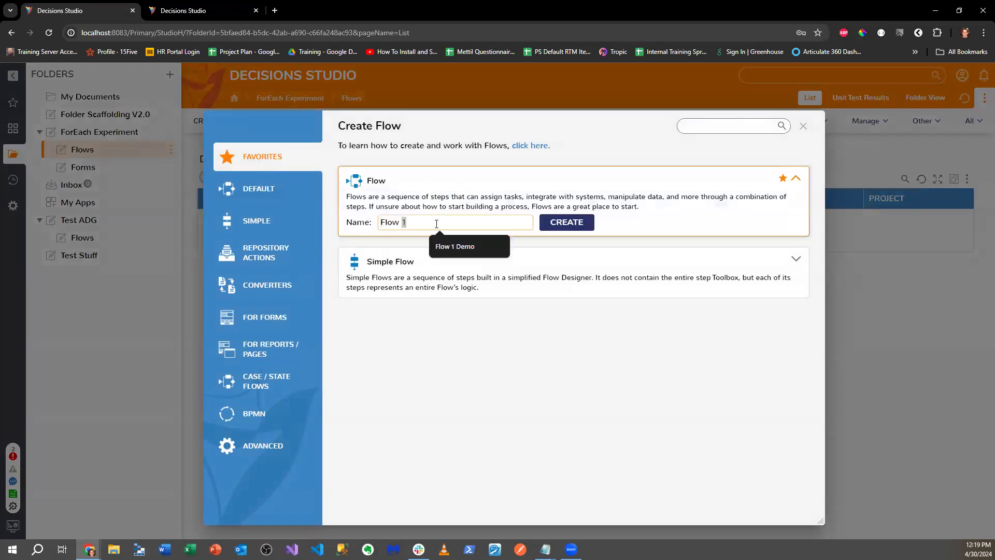
{"action": "type", "text": "ForEac"}
{"action": "key", "text": "BackSpace"}
{"action": "key", "text": "BackSpace"}
{"action": "key", "text": "BackSpace"}
{"action": "key", "text": "BackSpace"}
{"action": "key", "text": "BackSpace"}
{"action": "key", "text": "BackSpace"}
{"action": "type", "text": "Demons"}
{"action": "key", "text": "BackSpace"}
{"action": "key", "text": "BackSpace"}
{"action": "key", "text": "BackSpace"}
{"action": "type", "text": "F"}
{"action": "key", "text": "BackSpace"}
{"action": "key", "text": "BackSpace"}
{"action": "type", "text": "o FLow For Each"}
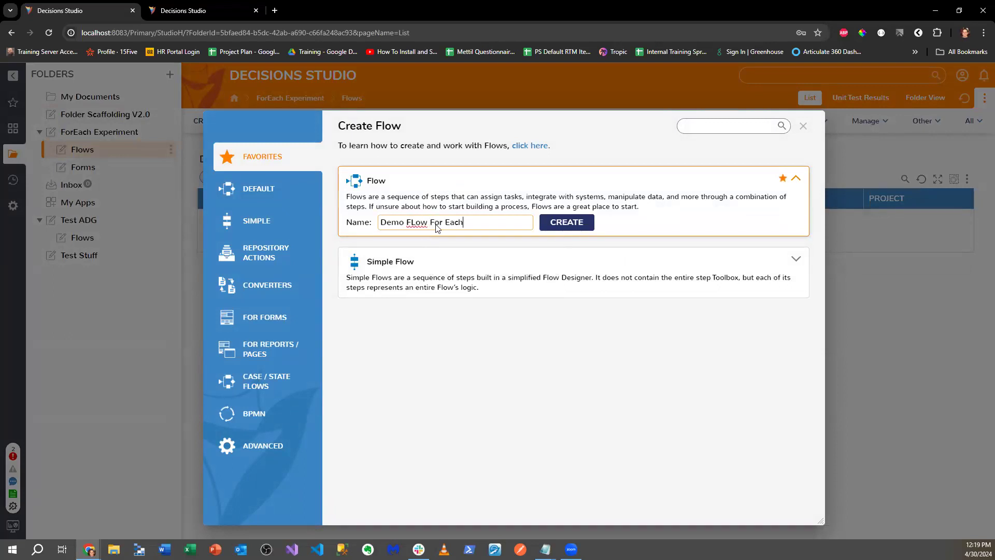
{"action": "key", "text": "Return"}
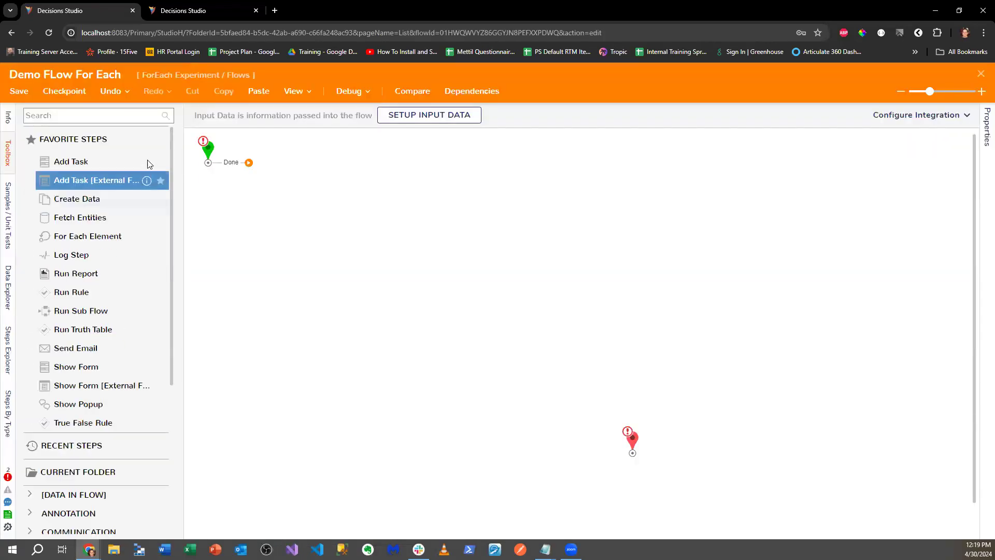
- Place a ForEach Step after the flow start with String as the item type
{"action": "type", "text": "ForEach"}
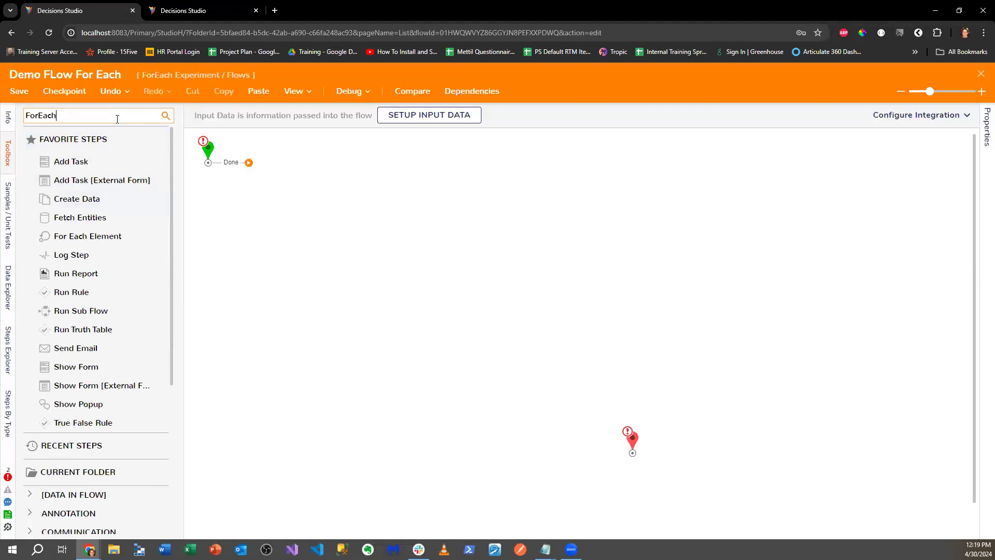
{"action": "left_click_drag", "start_coordinate": [91, 193], "coordinate": [371, 256]}
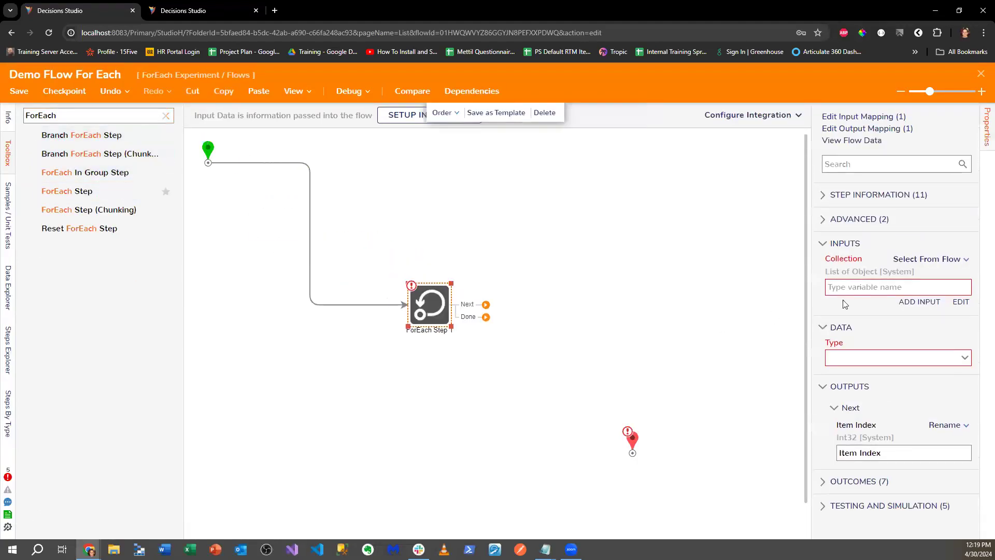
{"action": "left_click", "coordinate": [965, 357]}
{"action": "type", "text": "String"}
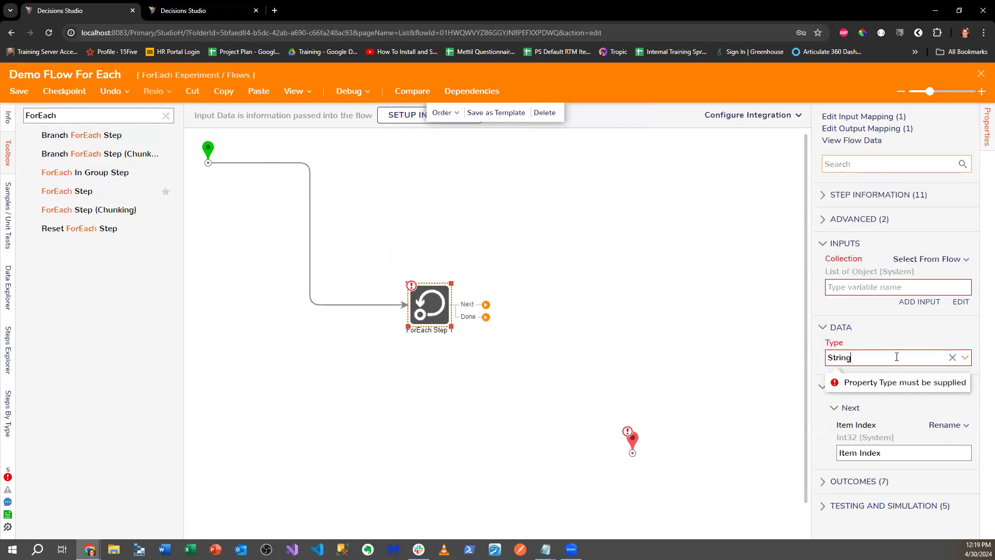
{"action": "left_click", "coordinate": [965, 357]}
{"action": "left_click", "coordinate": [869, 183]}
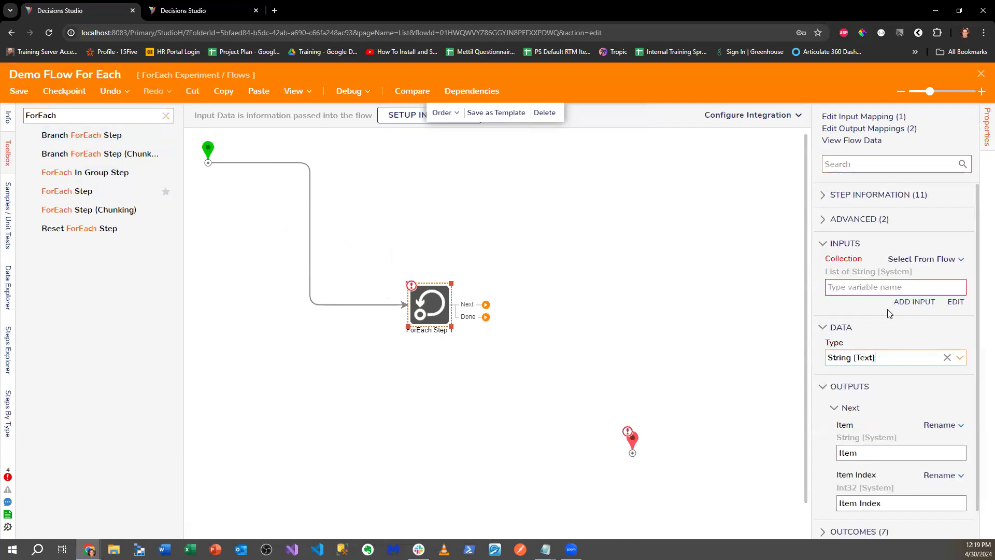
- Map the Collection input as a constant list of two e-mail addresses
{"action": "left_click", "coordinate": [955, 259]}
{"action": "left_click", "coordinate": [837, 218]}
{"action": "left_click", "coordinate": [882, 293]}
{"action": "key", "text": "Tab"}
{"action": "left_click", "coordinate": [893, 295]}
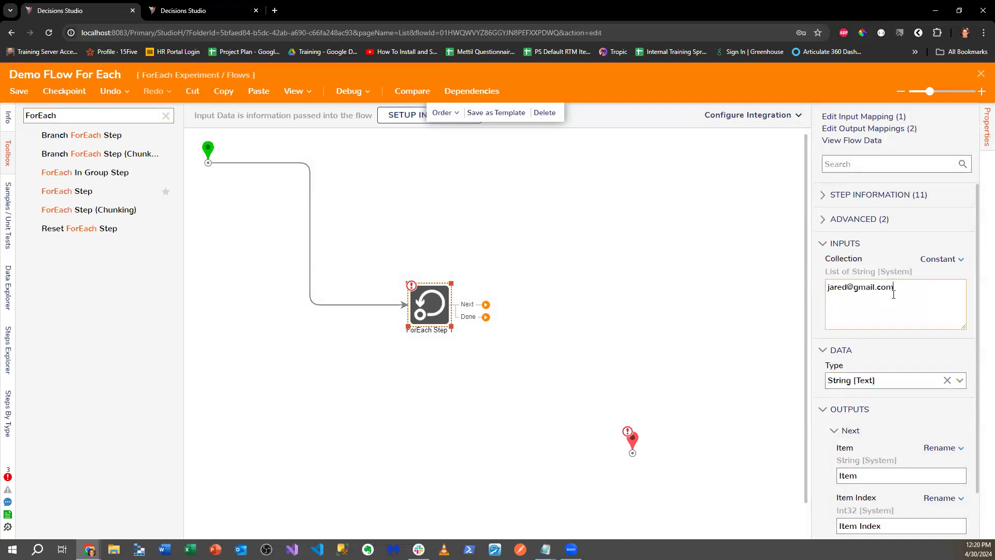
{"action": "left_click", "coordinate": [596, 310]}
{"action": "left_click_drag", "start_coordinate": [638, 444], "coordinate": [629, 340]}
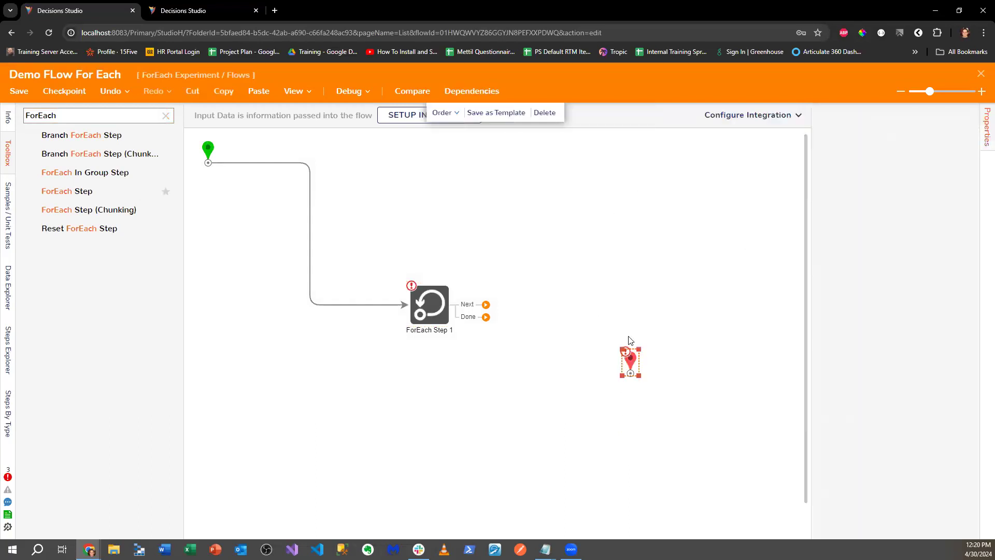
- Shift the ForEach step left and down and nudge the End marker up and right
{"action": "left_click_drag", "start_coordinate": [438, 316], "coordinate": [415, 327]}
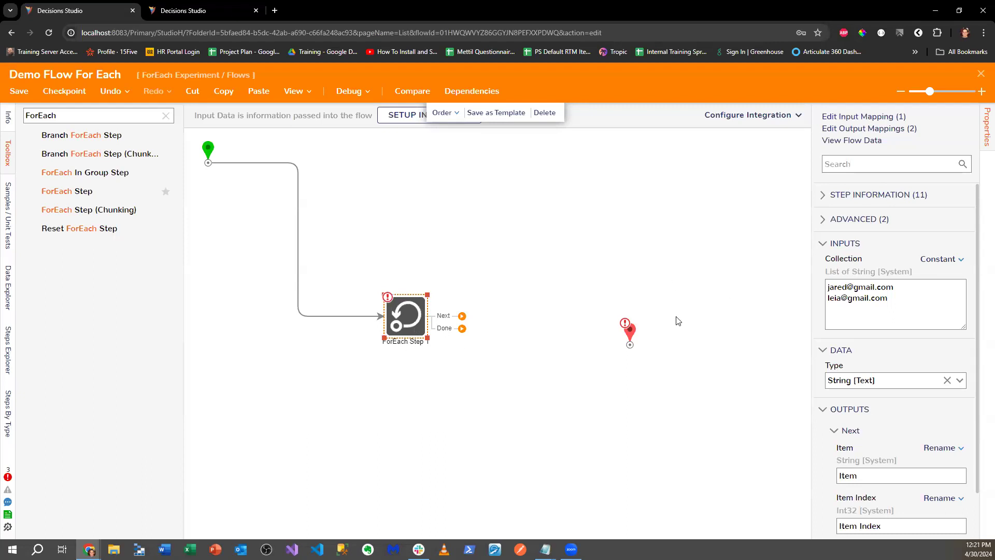
{"action": "left_click_drag", "start_coordinate": [629, 330], "coordinate": [635, 309]}
- Search the Toolbox for 'Create', drop Create Data 1, and wire ForEach's Next outcome to it
{"action": "double_click", "coordinate": [64, 115]}
{"action": "key", "text": "BackSpace"}
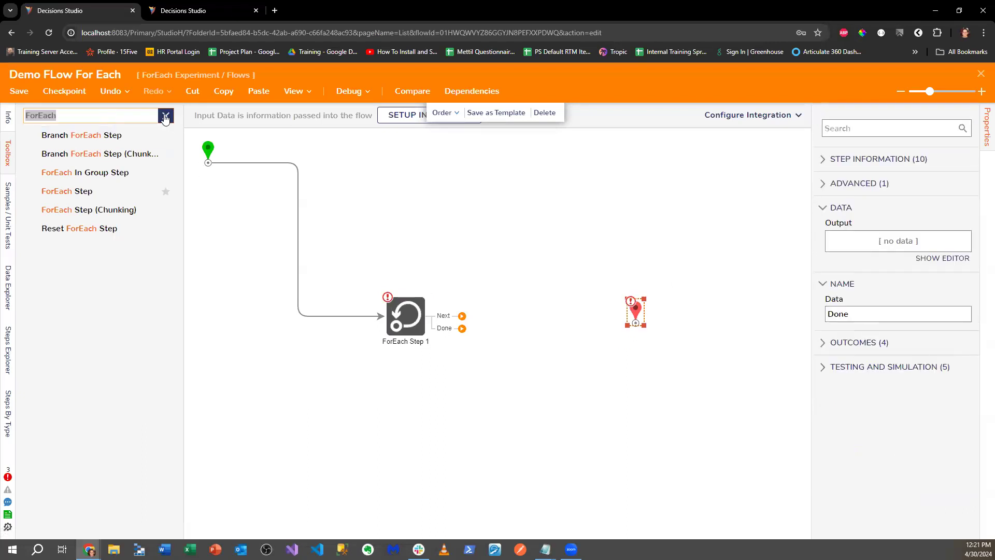
{"action": "type", "text": "Create"}
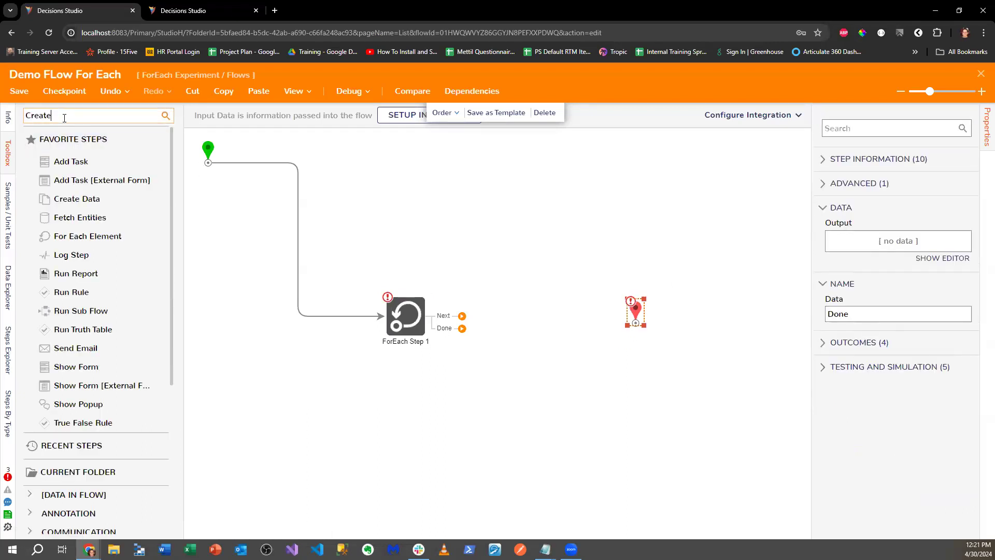
{"action": "left_click_drag", "start_coordinate": [76, 198], "coordinate": [510, 285]}
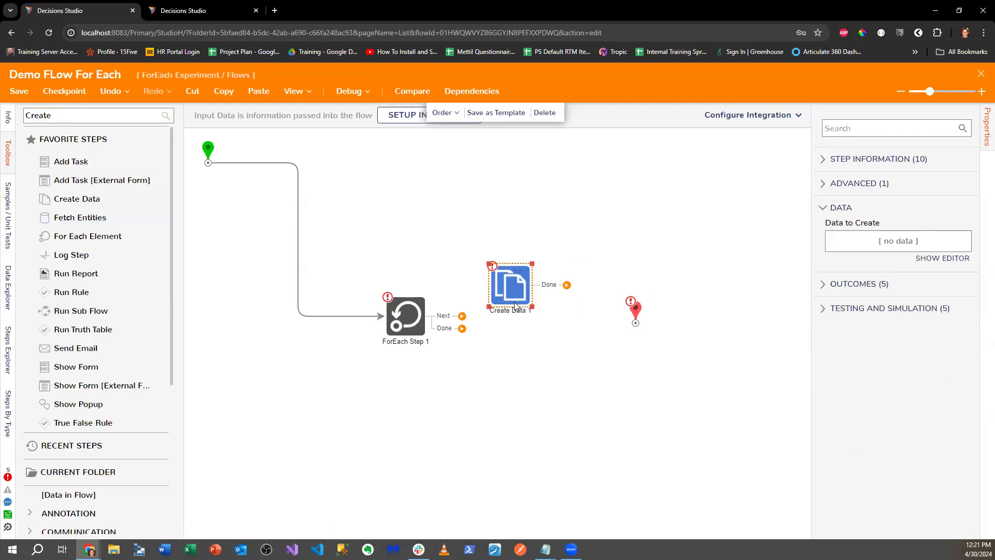
{"action": "left_click_drag", "start_coordinate": [460, 316], "coordinate": [513, 297]}
- Check the Data to Create editor without changes, then rearrange Create Data 1 and the End marker
{"action": "left_click_drag", "start_coordinate": [512, 297], "coordinate": [539, 325]}
{"action": "left_click", "coordinate": [962, 272]}
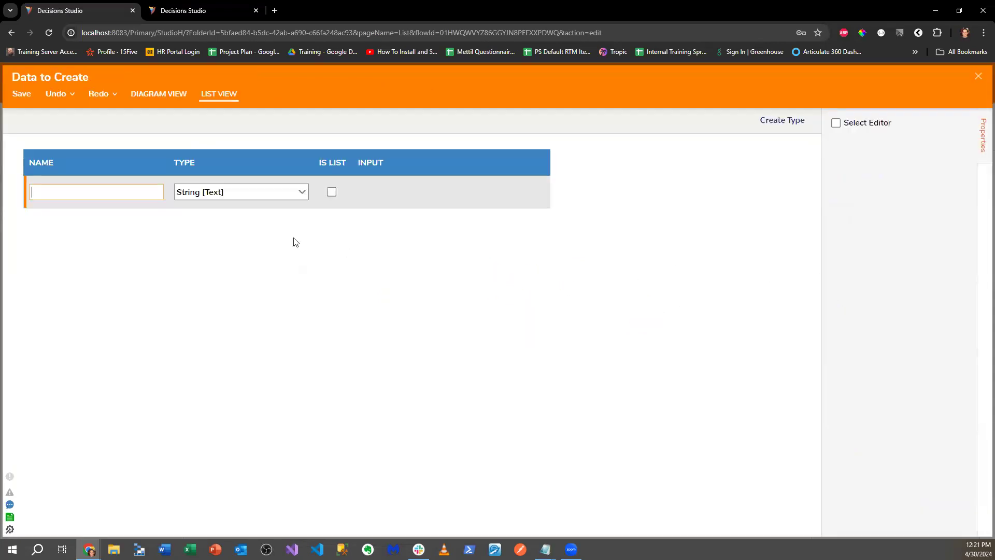
{"action": "left_click", "coordinate": [976, 76]}
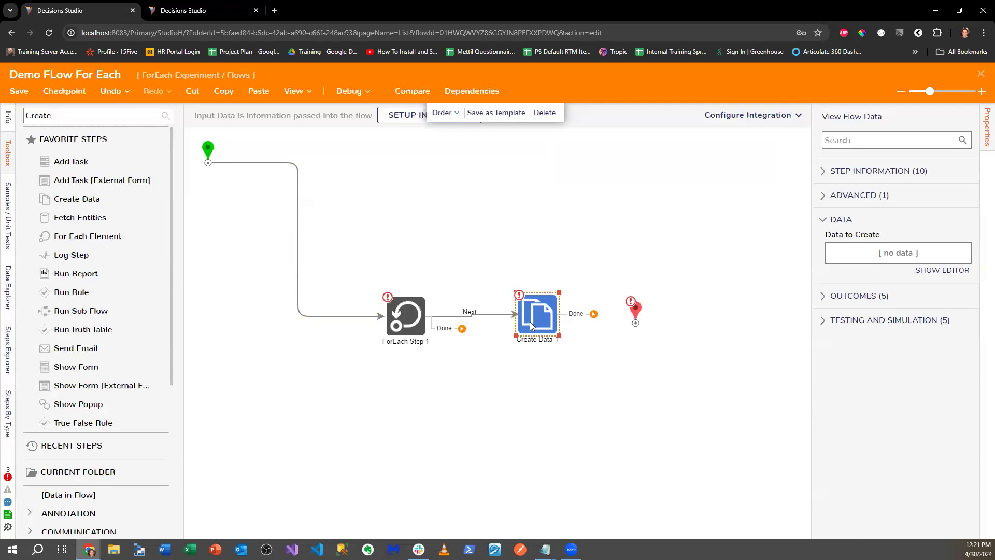
{"action": "left_click_drag", "start_coordinate": [531, 325], "coordinate": [541, 297]}
{"action": "left_click", "coordinate": [641, 326]}
{"action": "left_click_drag", "start_coordinate": [640, 327], "coordinate": [639, 355]}
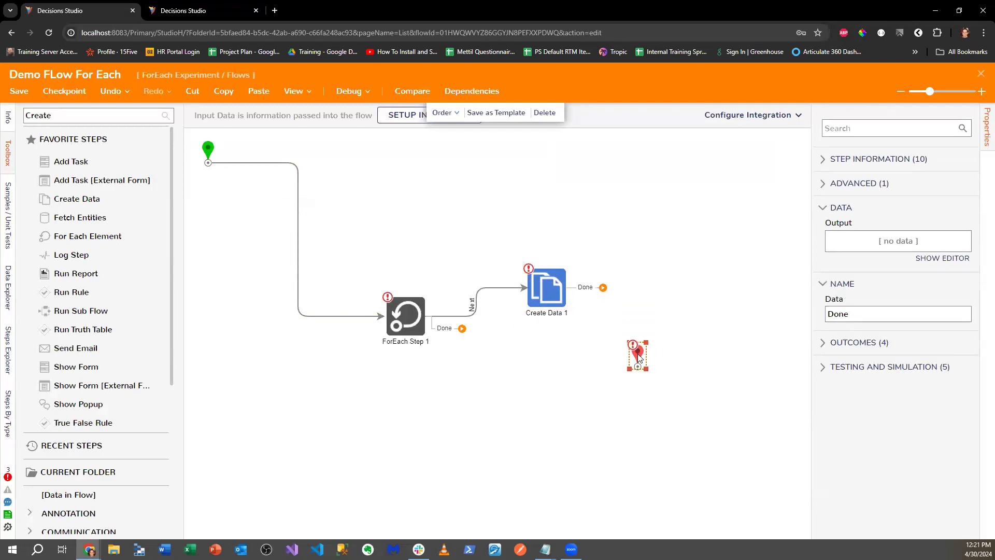
{"action": "left_click_drag", "start_coordinate": [551, 313], "coordinate": [549, 304]}
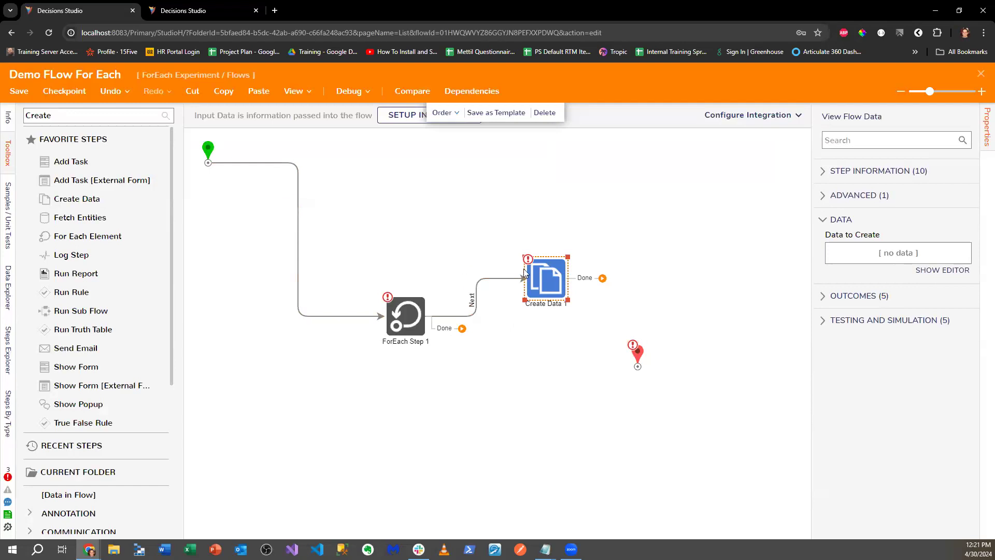
{"action": "left_click_drag", "start_coordinate": [527, 273], "coordinate": [533, 247]}
- Add a Placeholder Step below Create Data 1 and reroute ForEach's Next outcome to it
{"action": "double_click", "coordinate": [126, 117]}
{"action": "type", "text": "PlaceHolder"}
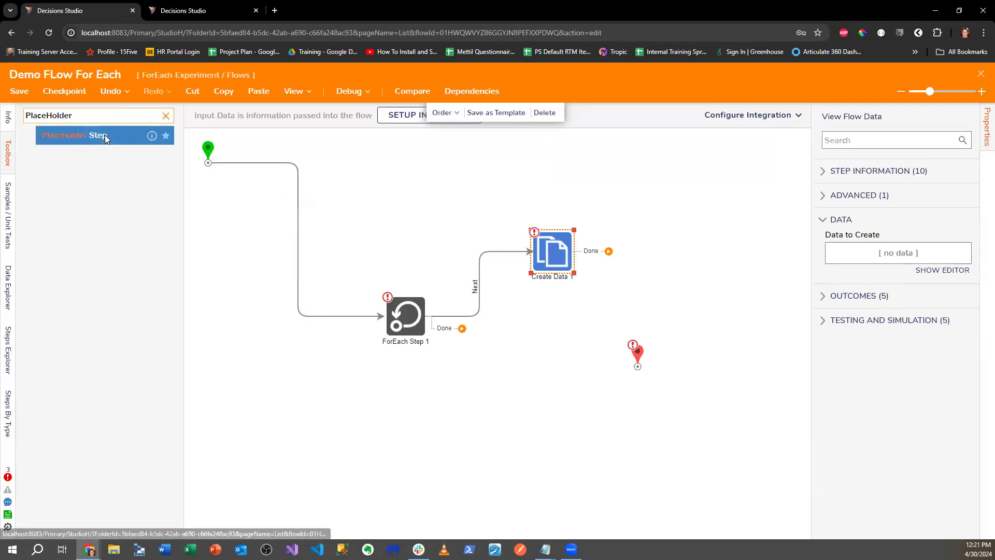
{"action": "left_click_drag", "start_coordinate": [74, 134], "coordinate": [559, 306]}
{"action": "left_click_drag", "start_coordinate": [481, 305], "coordinate": [544, 311]}
- Rename Placeholder Step 1 to 'Get Referals' and move Create Data 1 to the upper right
{"action": "left_click", "coordinate": [564, 311]}
{"action": "type", "text": "Get Refer"}
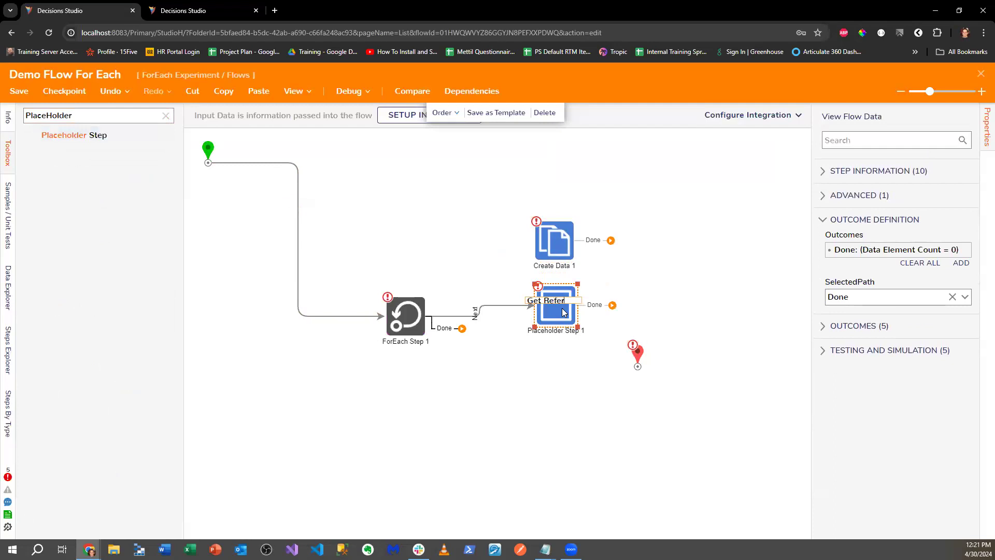
{"action": "type", "text": "als"}
{"action": "left_click", "coordinate": [569, 366]}
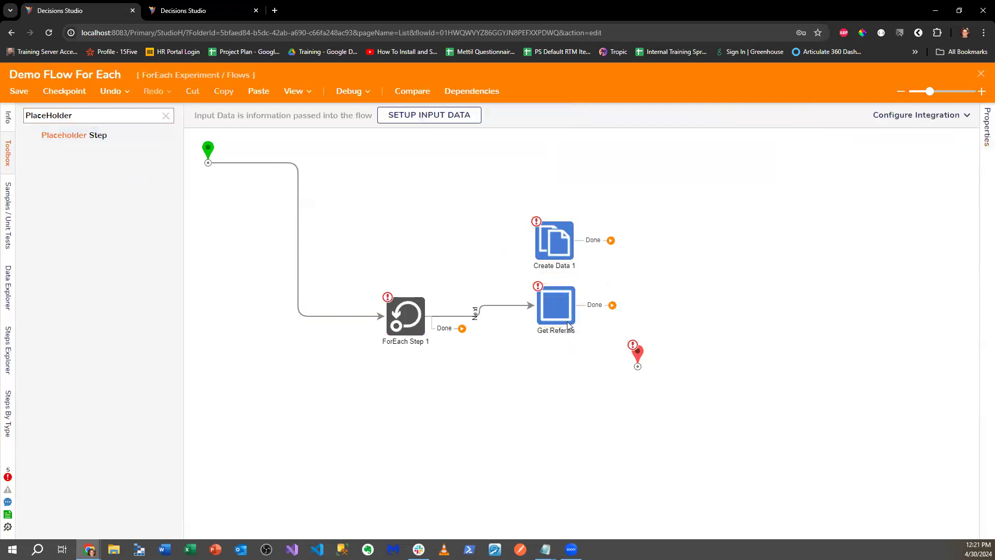
{"action": "left_click", "coordinate": [554, 311]}
{"action": "left_click_drag", "start_coordinate": [544, 244], "coordinate": [622, 227]}
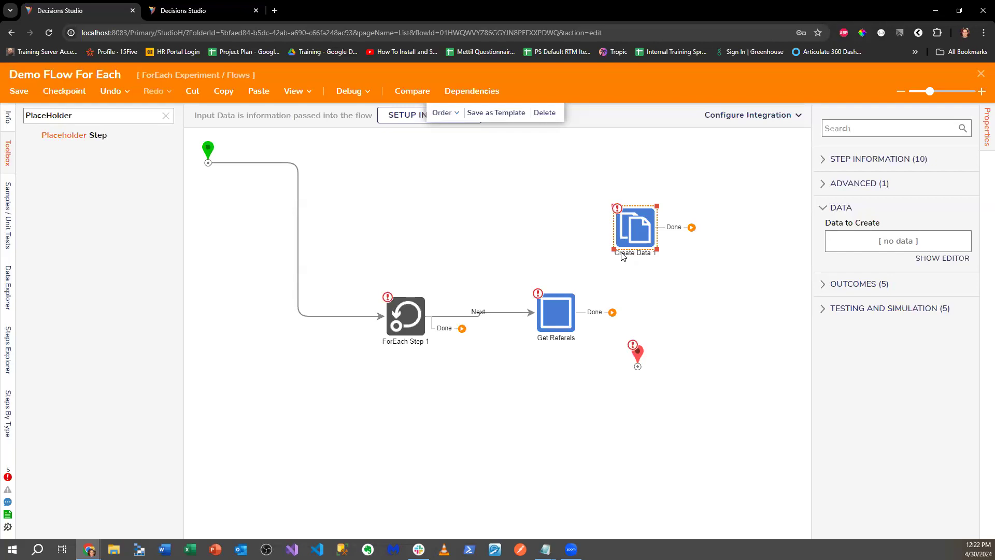
- Delete the unconnected Create Data 1 step through its context menu
{"action": "right_click", "coordinate": [647, 218]}
{"action": "left_click", "coordinate": [660, 230]}
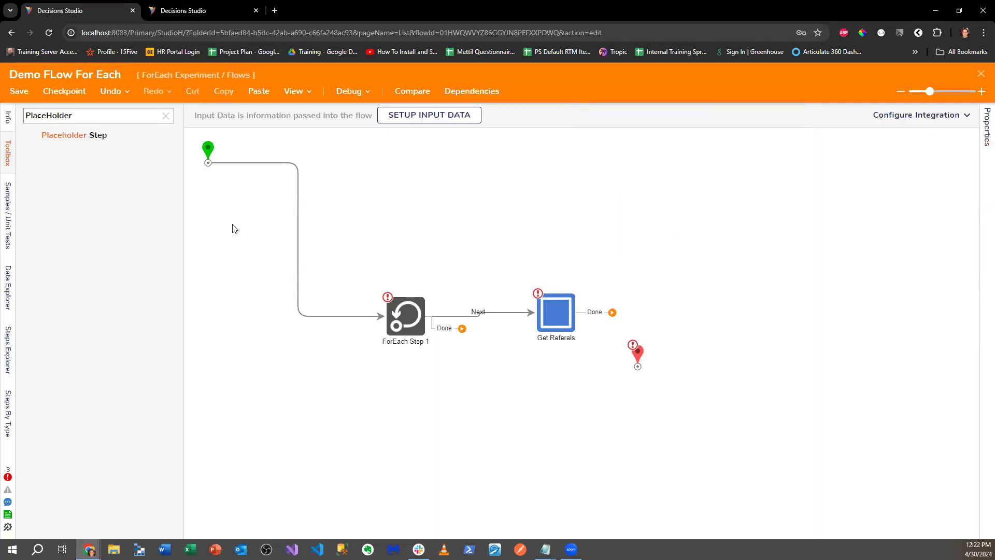
{"action": "double_click", "coordinate": [114, 115]}
- Drop an Add Task step from the Toolbox above the flow
{"action": "type", "text": "Add"}
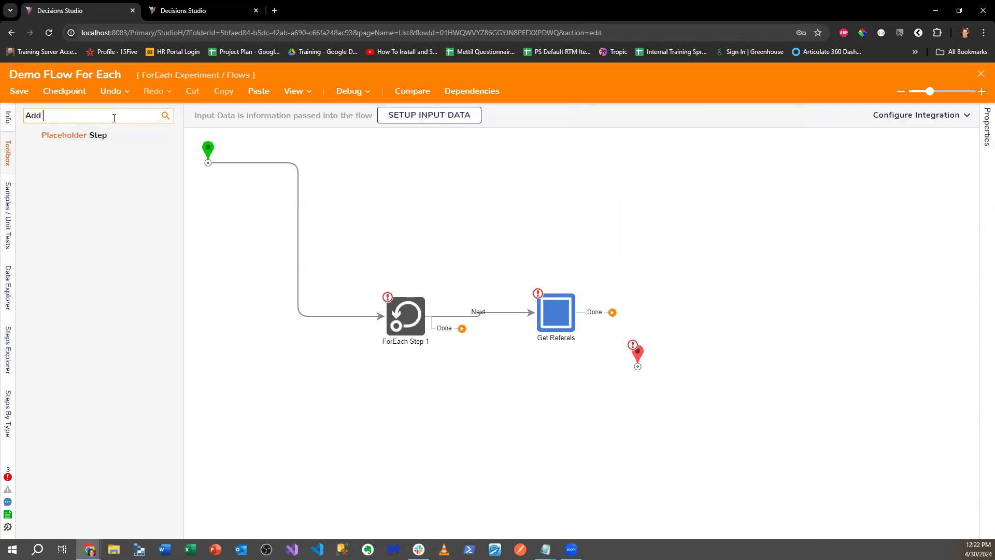
{"action": "key", "text": "BackSpace"}
{"action": "key", "text": "BackSpace"}
{"action": "key", "text": "BackSpace"}
{"action": "key", "text": "BackSpace"}
{"action": "left_click_drag", "start_coordinate": [71, 161], "coordinate": [538, 222]}
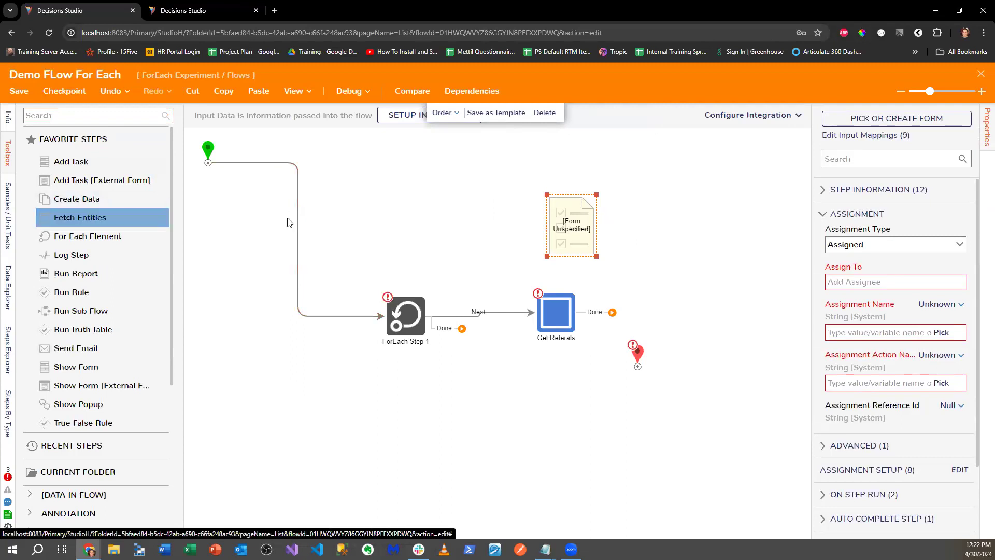
- Connect Get Referals' Done outcome to the new Add Task form step
{"action": "left_click", "coordinate": [111, 120]}
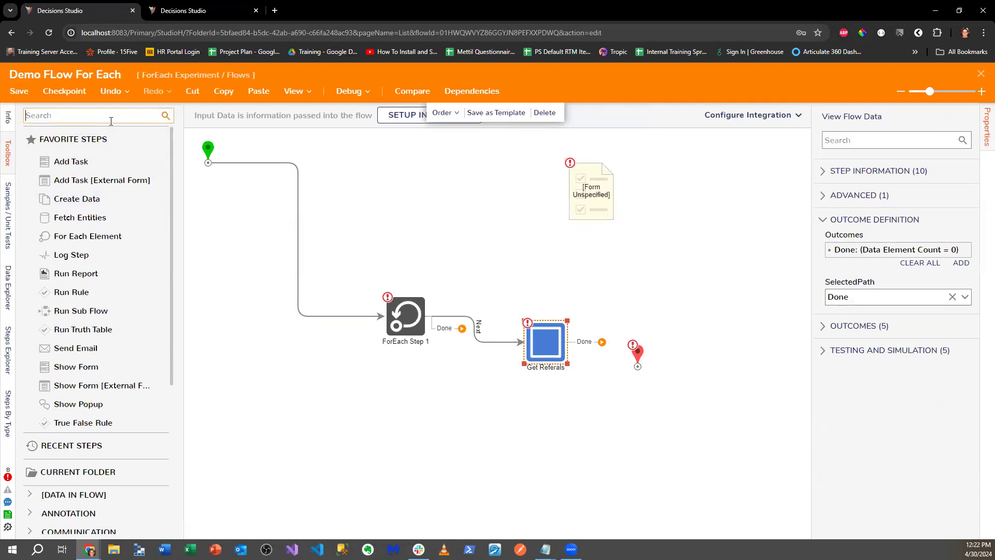
{"action": "type", "text": "St"}
{"action": "key", "text": "BackSpace"}
{"action": "key", "text": "BackSpace"}
{"action": "left_click", "coordinate": [540, 339]}
{"action": "left_click_drag", "start_coordinate": [601, 342], "coordinate": [591, 218]}
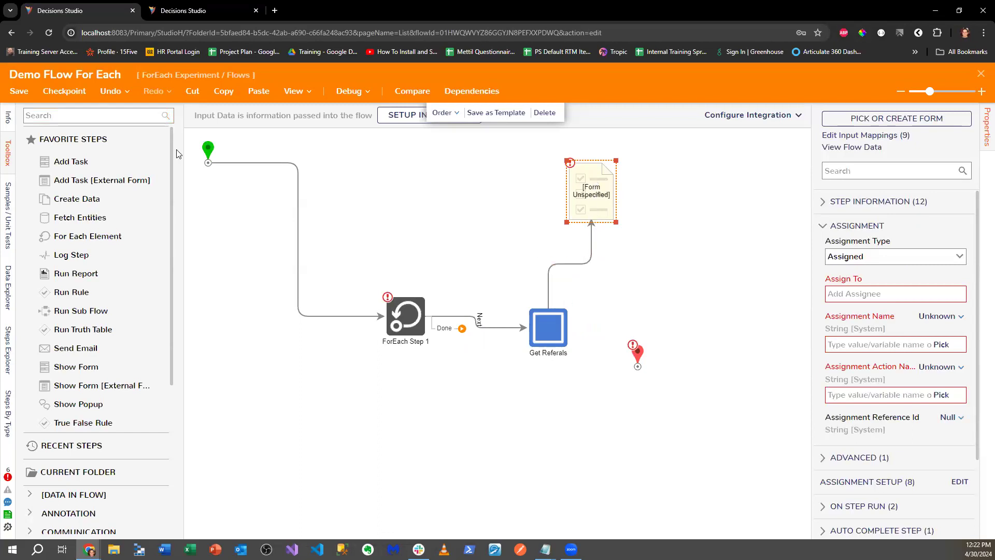
{"action": "left_click", "coordinate": [86, 116]}
{"action": "left_click", "coordinate": [87, 117]}
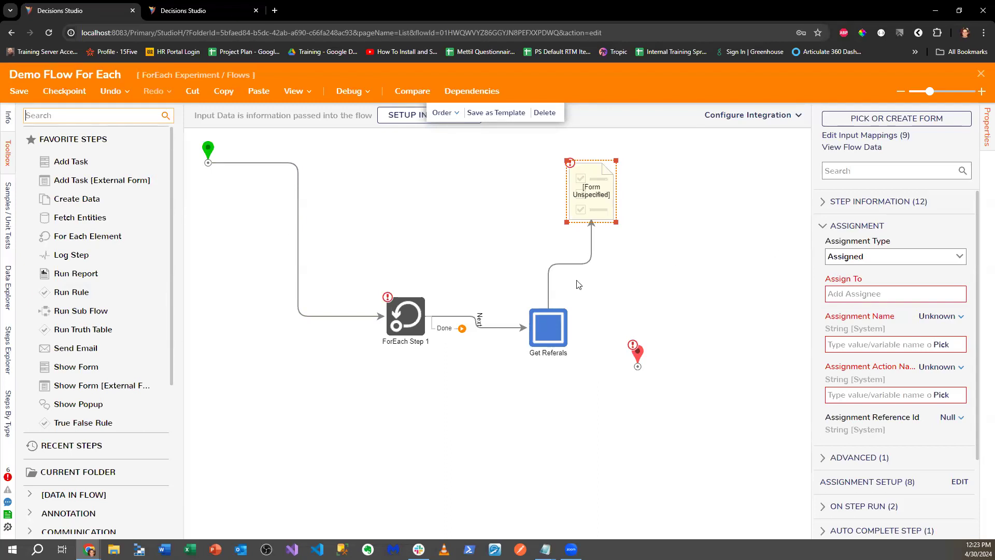
{"action": "mouse_move", "coordinate": [581, 274]}
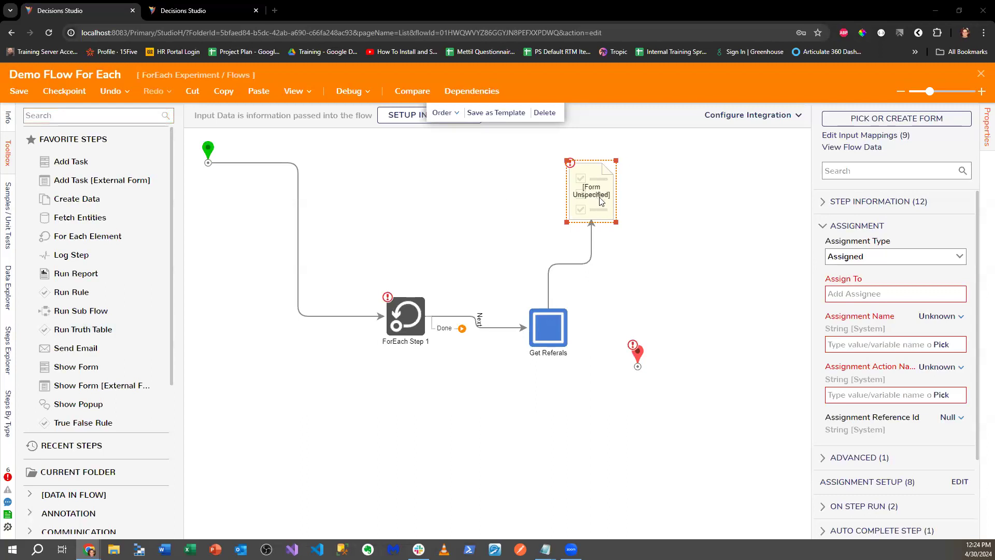
- Add a 'Start Linked Flow Async' step and delete the unspecified form step
{"action": "left_click_drag", "start_coordinate": [597, 198], "coordinate": [605, 201]}
{"action": "left_click", "coordinate": [96, 115]}
{"action": "type", "text": "Start"}
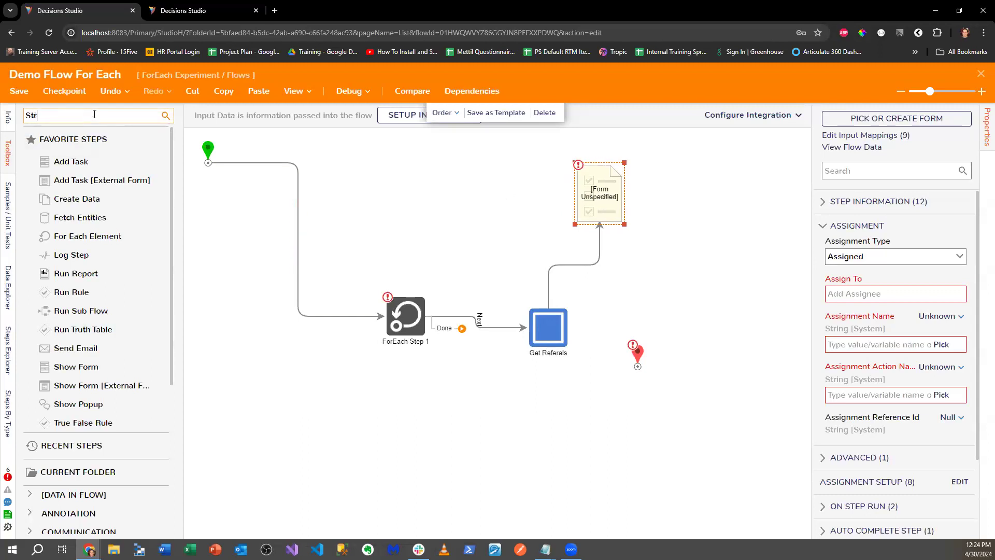
{"action": "type", "text": " Linked Flow Async"}
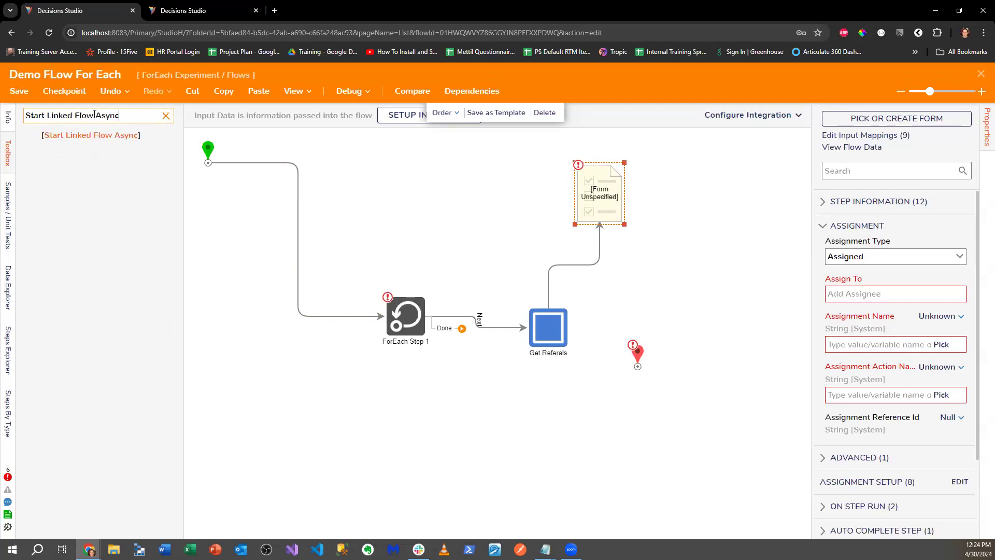
{"action": "left_click_drag", "start_coordinate": [91, 135], "coordinate": [631, 268]}
{"action": "left_click_drag", "start_coordinate": [607, 186], "coordinate": [600, 174]}
{"action": "right_click", "coordinate": [599, 174]}
{"action": "left_click", "coordinate": [615, 245]}
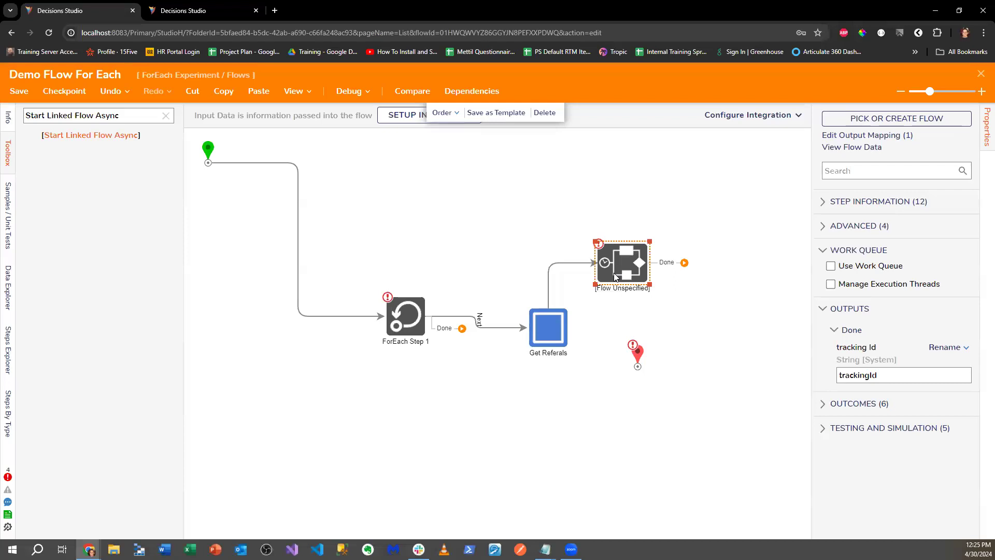
{"action": "left_click_drag", "start_coordinate": [615, 276], "coordinate": [615, 274]}
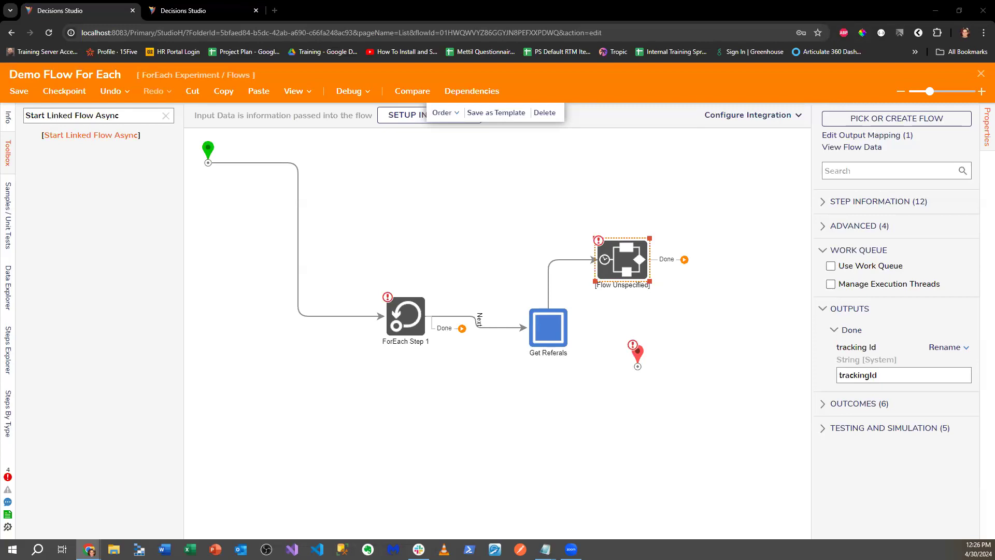
- Remove the start-to-ForEach link, shift the steps up-left, and delete the Get Referals step
{"action": "left_click", "coordinate": [298, 212]}
{"action": "key", "text": "Delete"}
{"action": "left_click_drag", "start_coordinate": [318, 190], "coordinate": [637, 330]}
{"action": "left_click_drag", "start_coordinate": [544, 330], "coordinate": [483, 294]}
{"action": "right_click", "coordinate": [483, 293]}
{"action": "left_click", "coordinate": [505, 299]}
{"action": "left_click", "coordinate": [166, 115]}
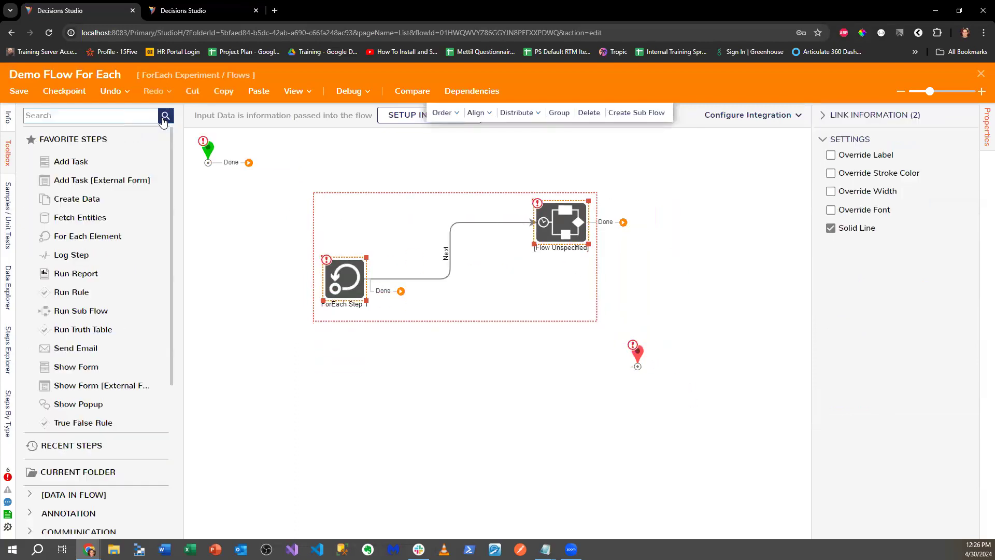
{"action": "left_click", "coordinate": [384, 356]}
- Browse Toolbox categories Integration > Internal Services > ModuleResourceService and Modules for their steps
{"action": "scroll", "coordinate": [31, 373], "scroll_direction": "down", "scroll_amount": 5}
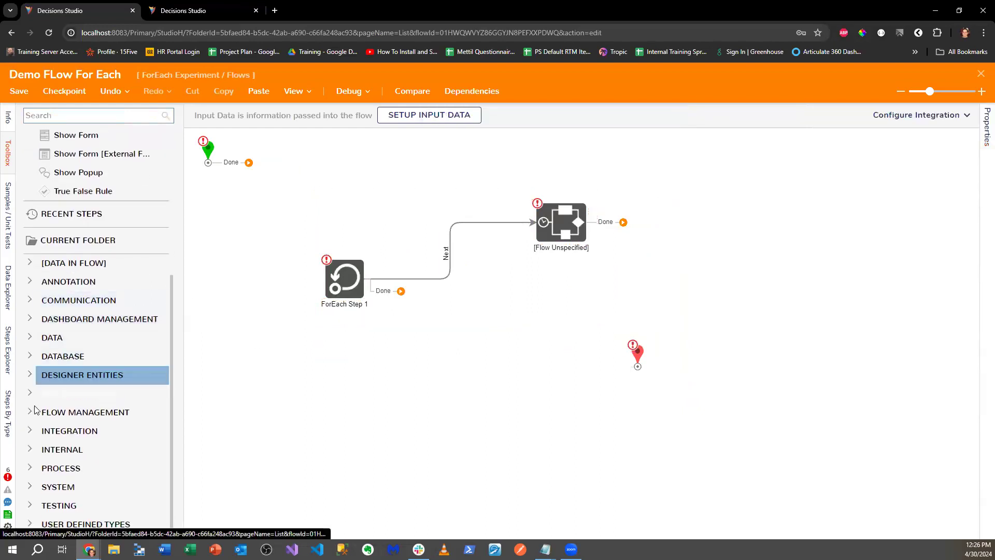
{"action": "left_click", "coordinate": [30, 432]}
{"action": "left_click", "coordinate": [42, 392]}
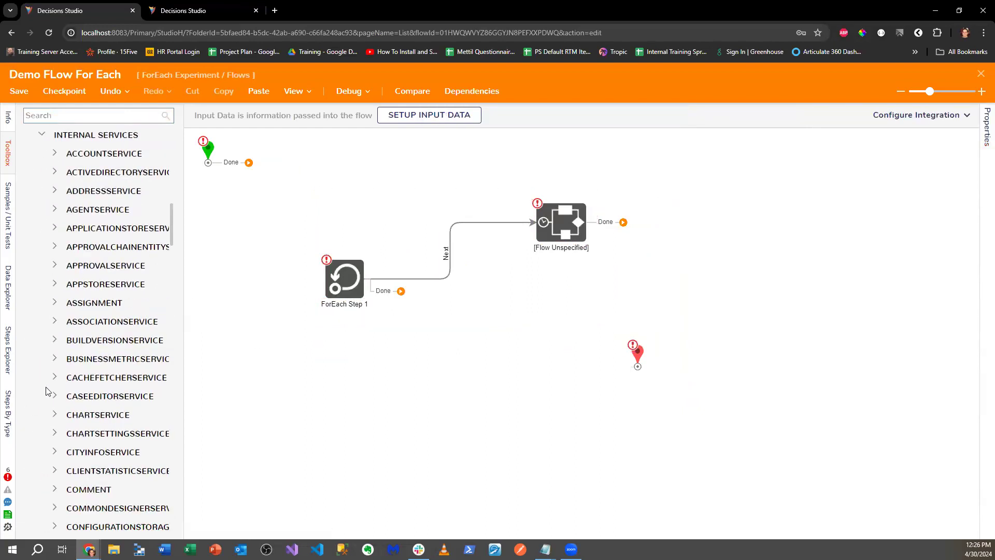
{"action": "scroll", "coordinate": [83, 273], "scroll_direction": "down", "scroll_amount": 10}
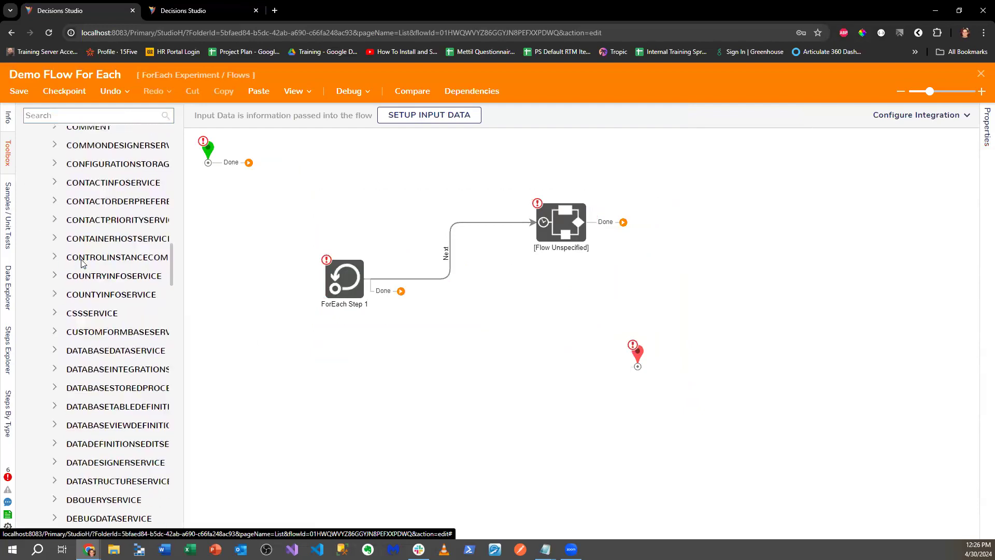
{"action": "scroll", "coordinate": [83, 263], "scroll_direction": "down", "scroll_amount": 10}
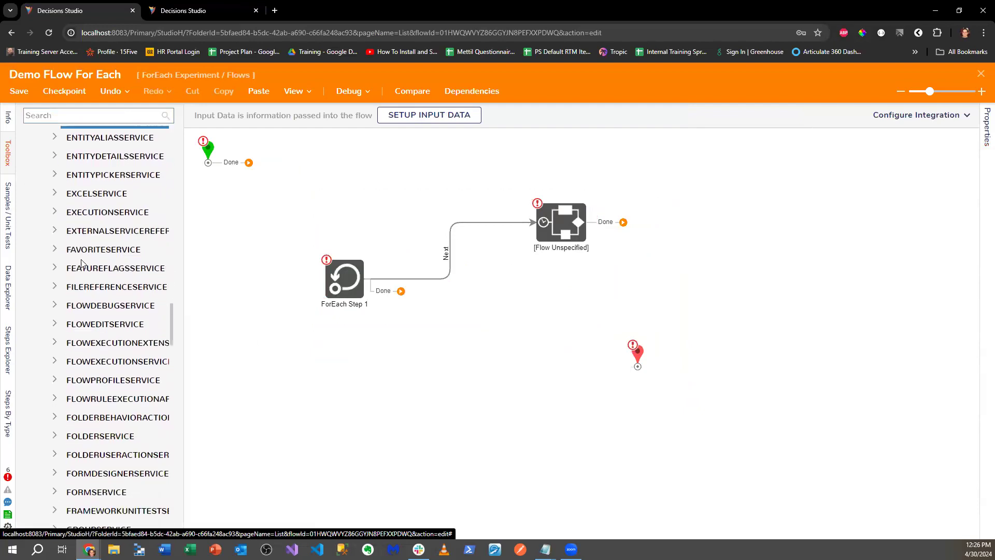
{"action": "scroll", "coordinate": [82, 263], "scroll_direction": "down", "scroll_amount": 1}
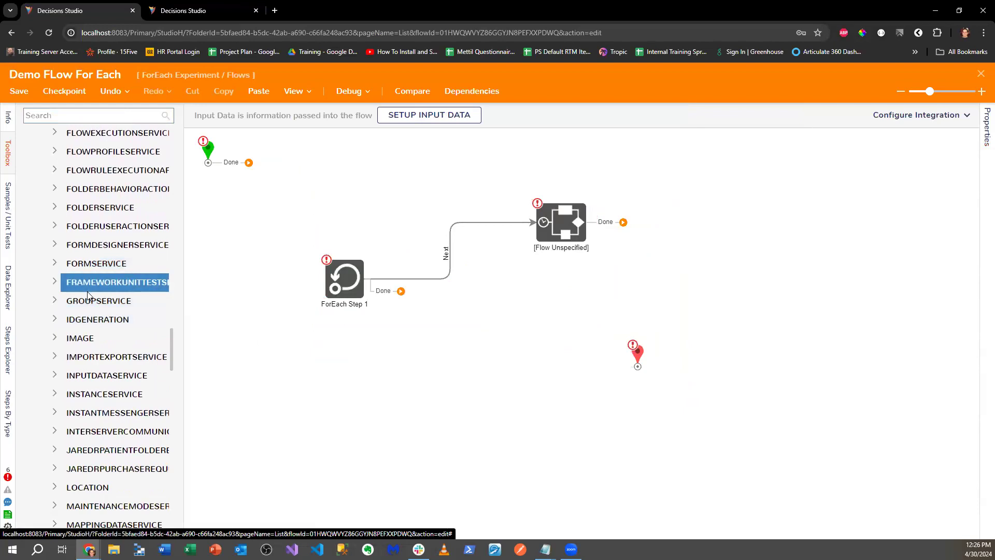
{"action": "scroll", "coordinate": [87, 295], "scroll_direction": "down", "scroll_amount": 4}
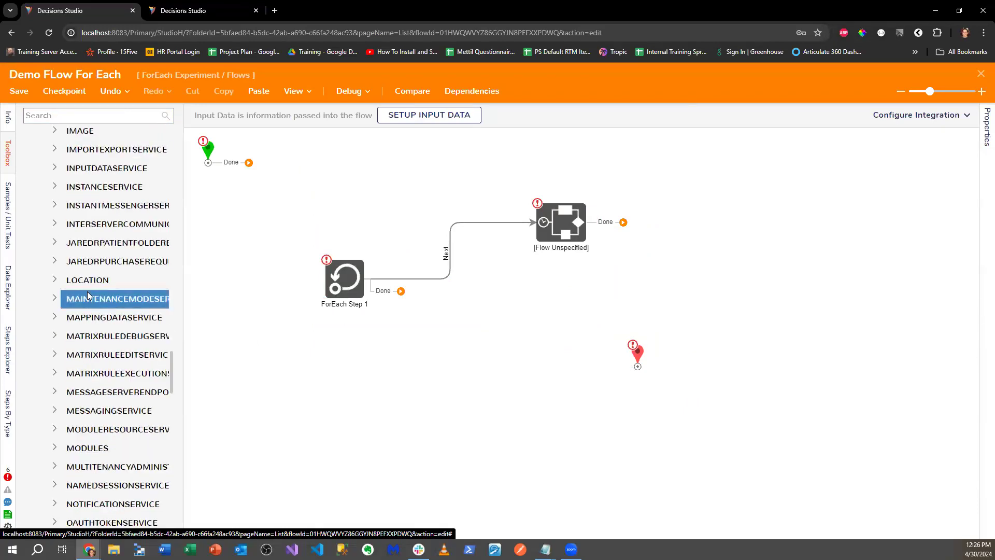
{"action": "scroll", "coordinate": [85, 280], "scroll_direction": "down", "scroll_amount": 2}
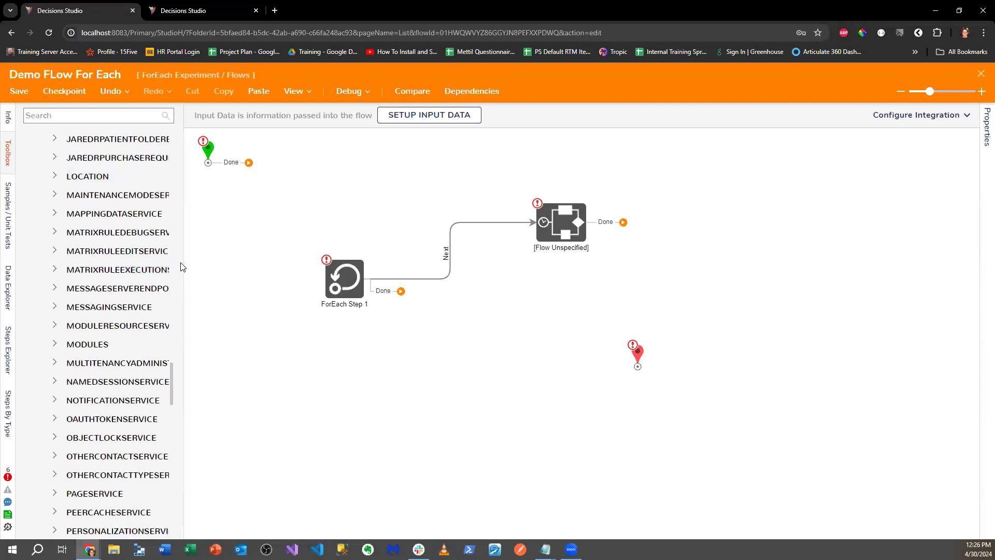
{"action": "left_click", "coordinate": [53, 326]}
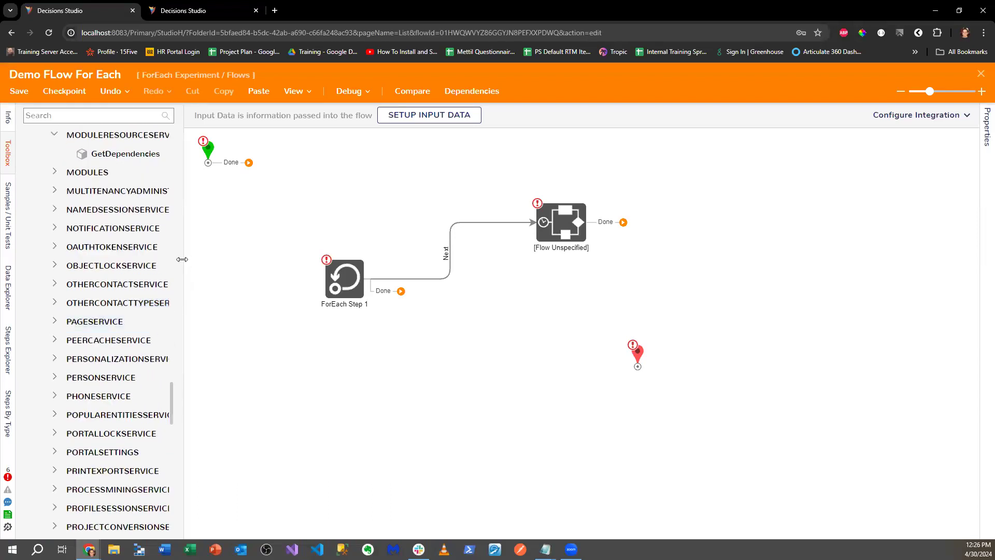
{"action": "left_click_drag", "start_coordinate": [183, 260], "coordinate": [313, 263]}
{"action": "scroll", "coordinate": [211, 256], "scroll_direction": "up", "scroll_amount": 2}
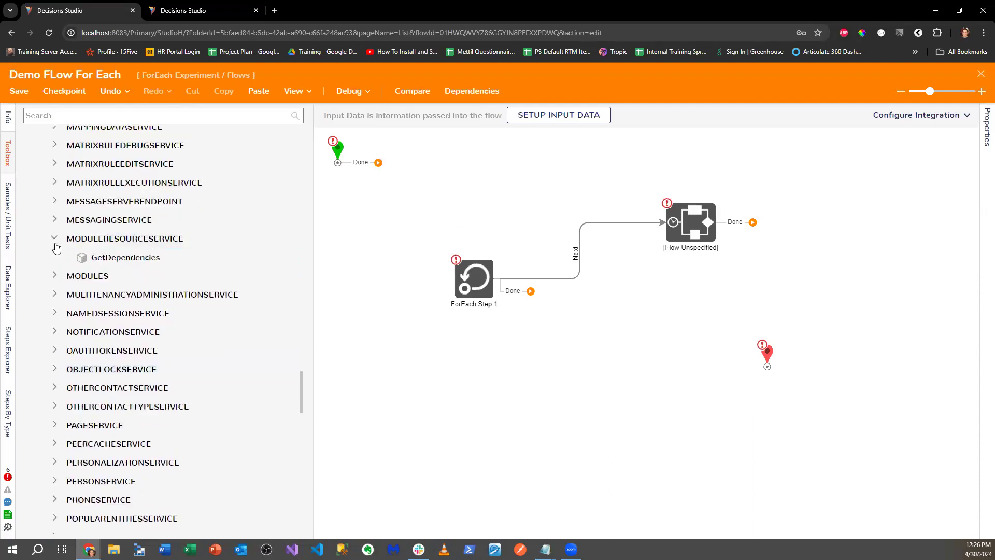
{"action": "left_click", "coordinate": [55, 276]}
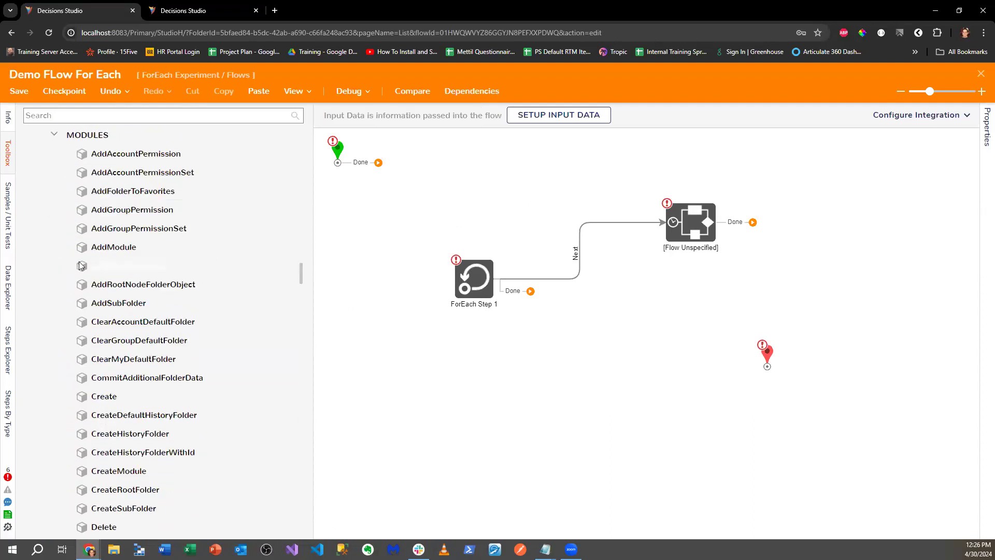
{"action": "scroll", "coordinate": [133, 263], "scroll_direction": "down", "scroll_amount": 6}
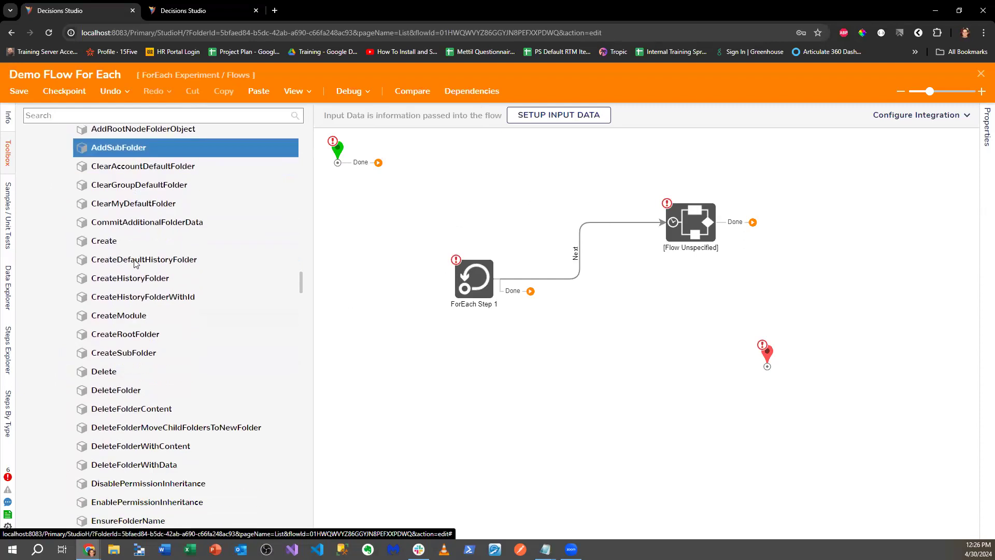
{"action": "scroll", "coordinate": [134, 263], "scroll_direction": "down", "scroll_amount": 4}
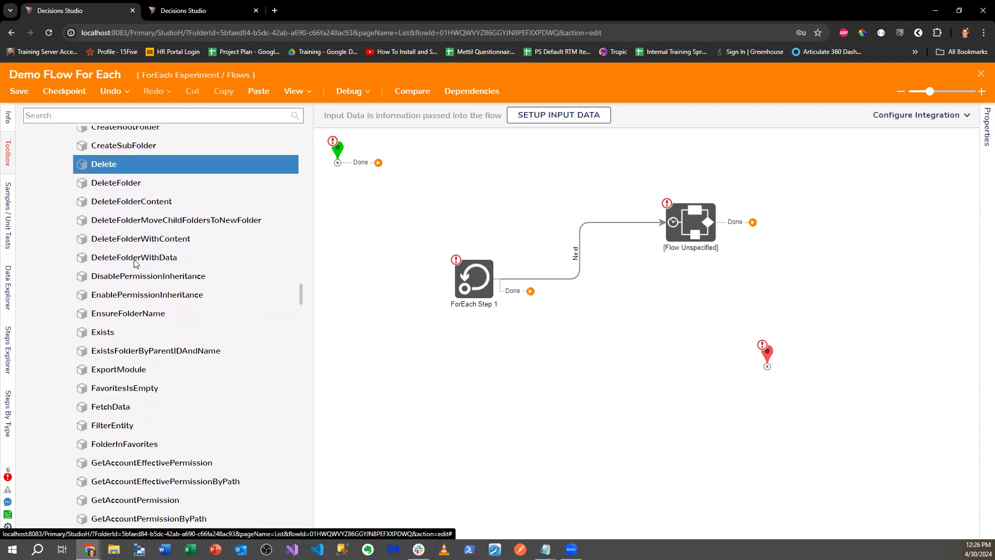
{"action": "scroll", "coordinate": [133, 264], "scroll_direction": "down", "scroll_amount": 3}
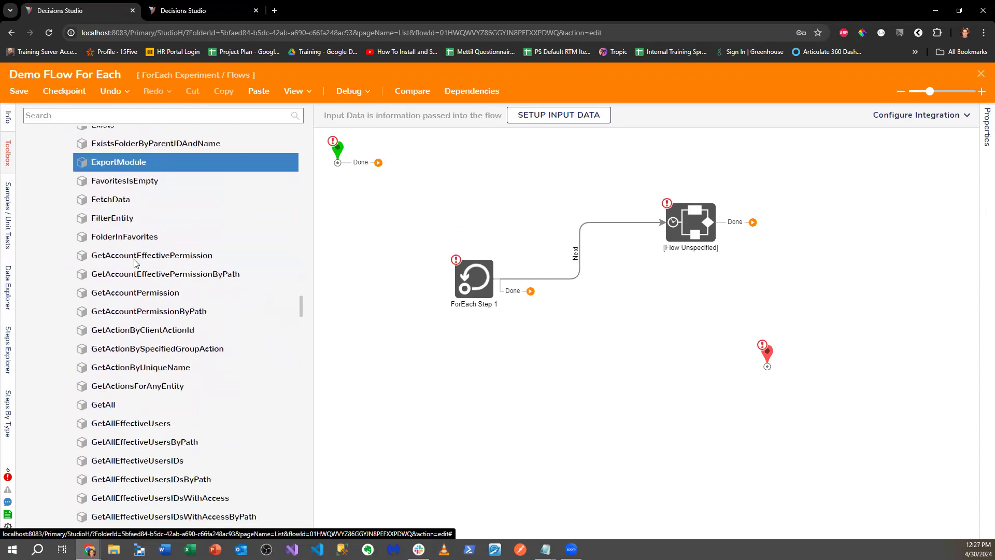
{"action": "scroll", "coordinate": [134, 263], "scroll_direction": "down", "scroll_amount": 4}
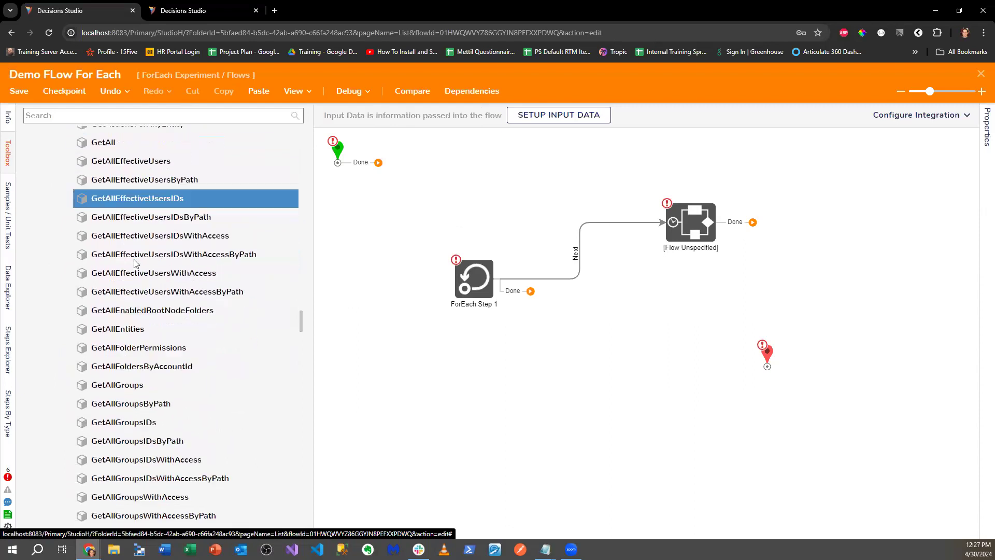
{"action": "scroll", "coordinate": [115, 223], "scroll_direction": "up", "scroll_amount": 2}
- Search the Toolbox for 'export', then close Demo FLow For Each without saving
{"action": "left_click", "coordinate": [88, 111]}
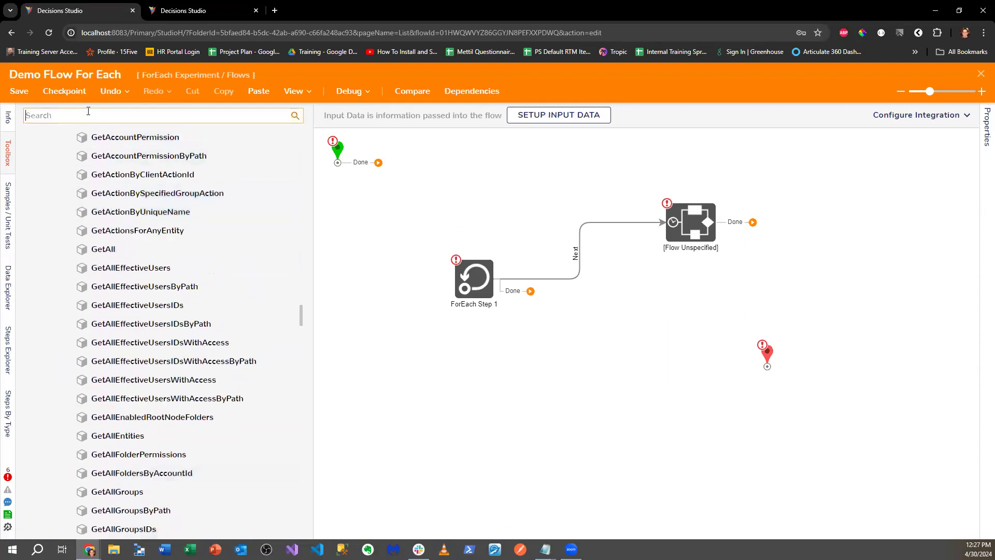
{"action": "type", "text": "export"}
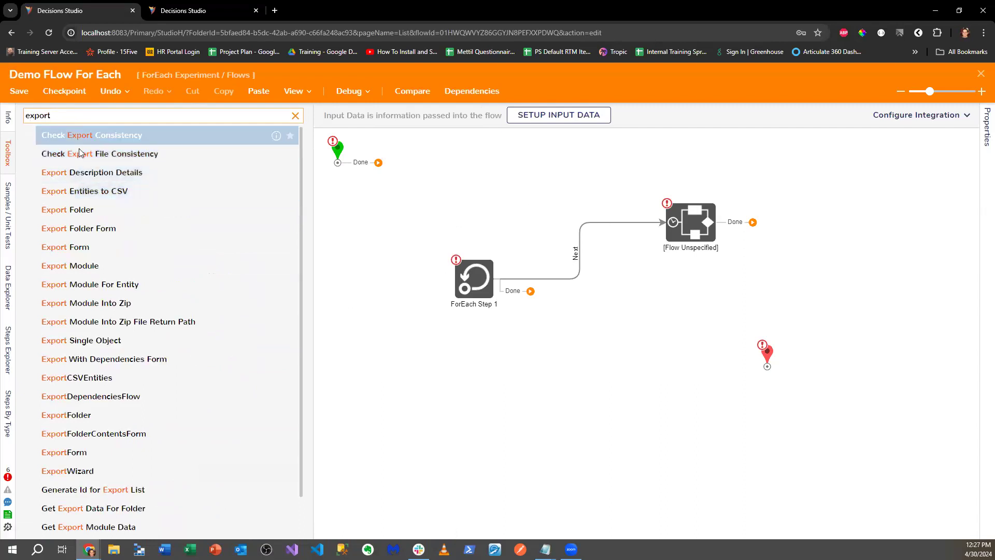
{"action": "double_click", "coordinate": [62, 113]}
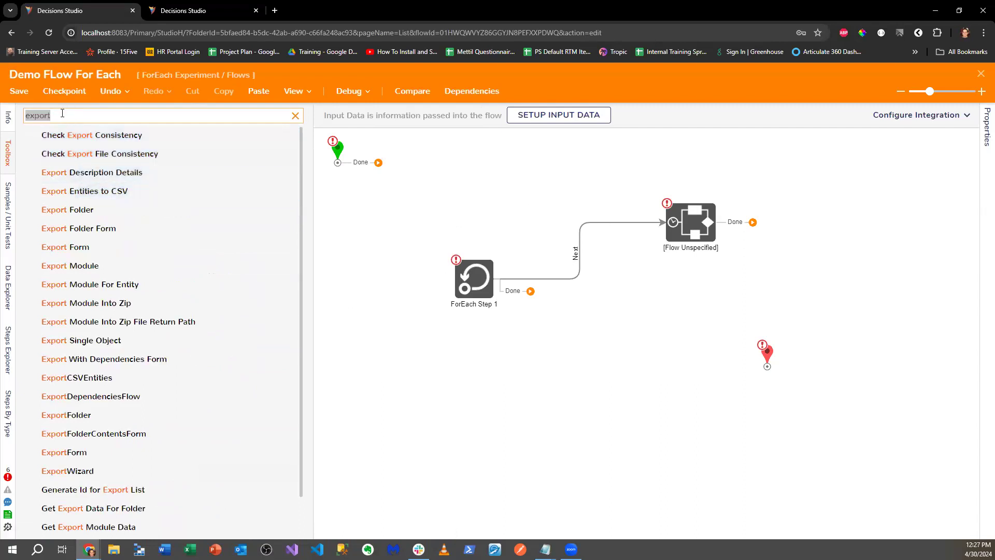
{"action": "left_click", "coordinate": [981, 73]}
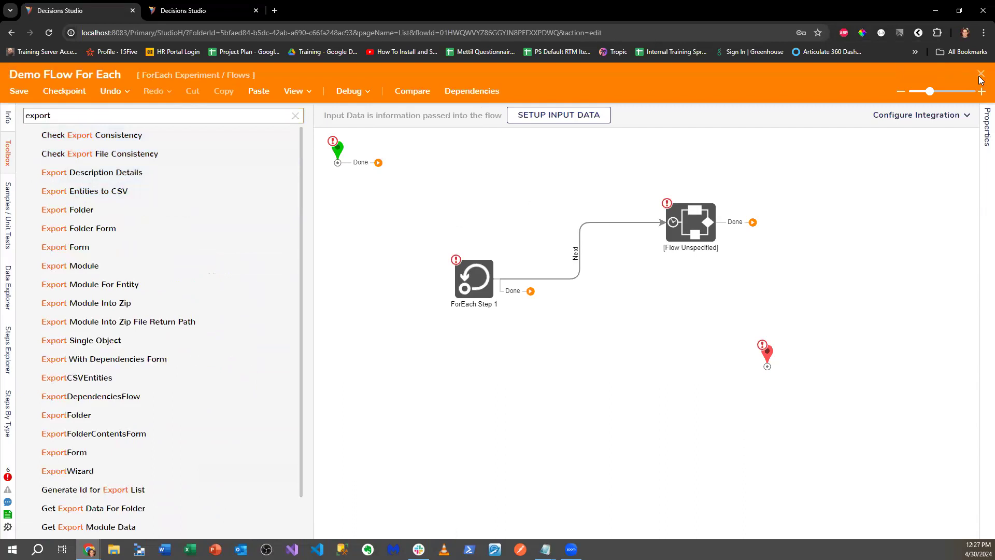
{"action": "left_click", "coordinate": [575, 359]}
- Run a studio-wide search for 'Export' after discarding an 'Export Wizard flow' attempt
{"action": "left_click", "coordinate": [875, 78]}
{"action": "type", "text": "Export Wix"}
{"action": "key", "text": "BackSpace"}
{"action": "type", "text": "zard"}
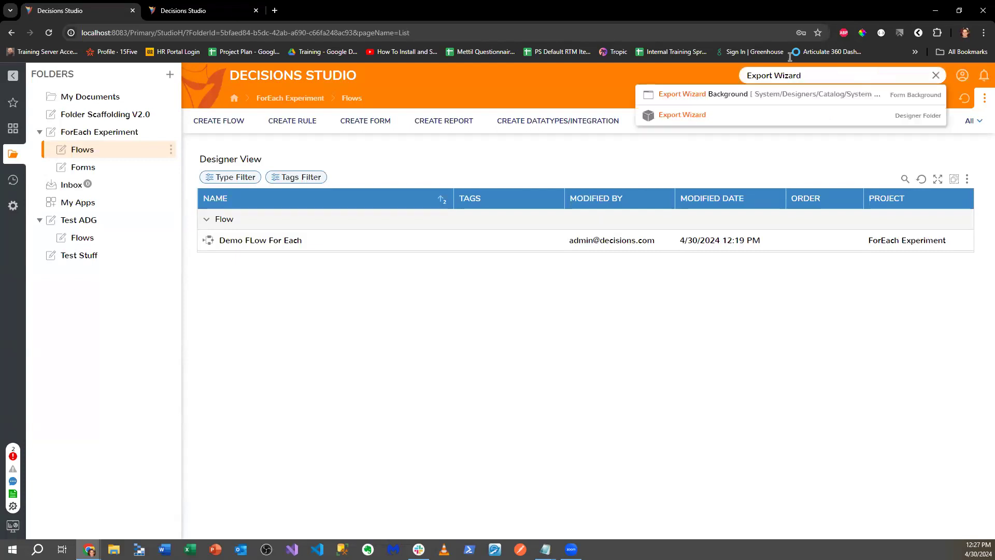
{"action": "type", "text": " gro"}
{"action": "key", "text": "BackSpace"}
{"action": "type", "text": "flow"}
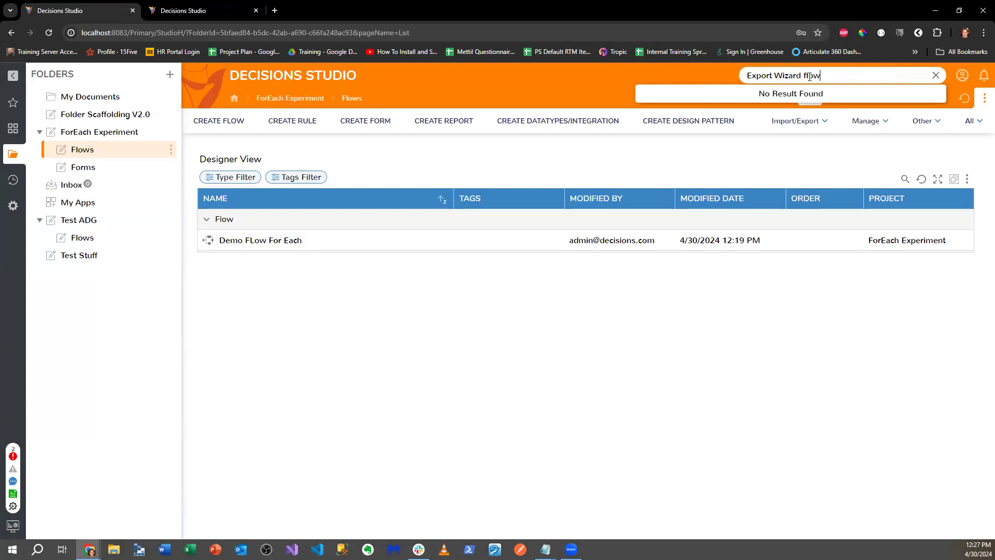
{"action": "key", "text": "ctrl+a"}
{"action": "key", "text": "BackSpace"}
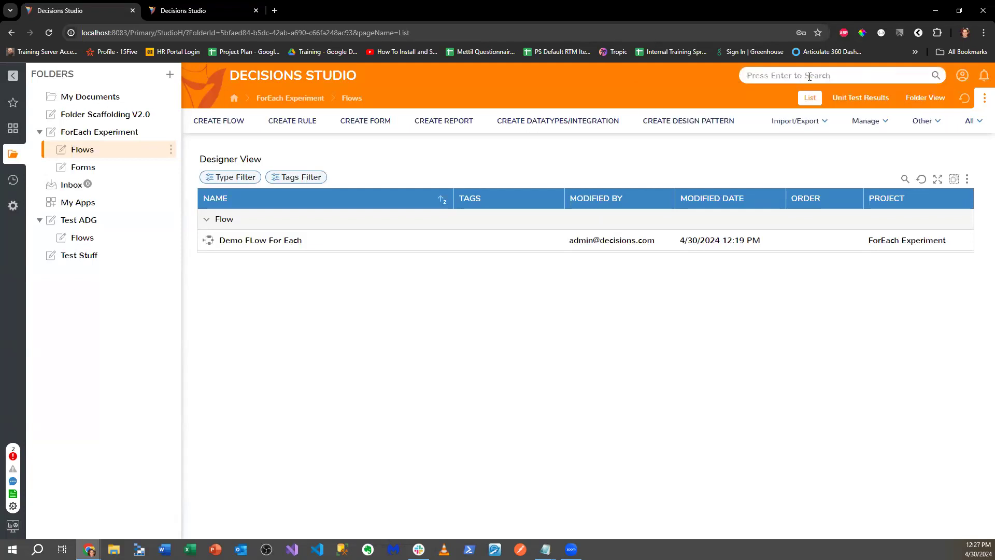
{"action": "type", "text": "Export"}
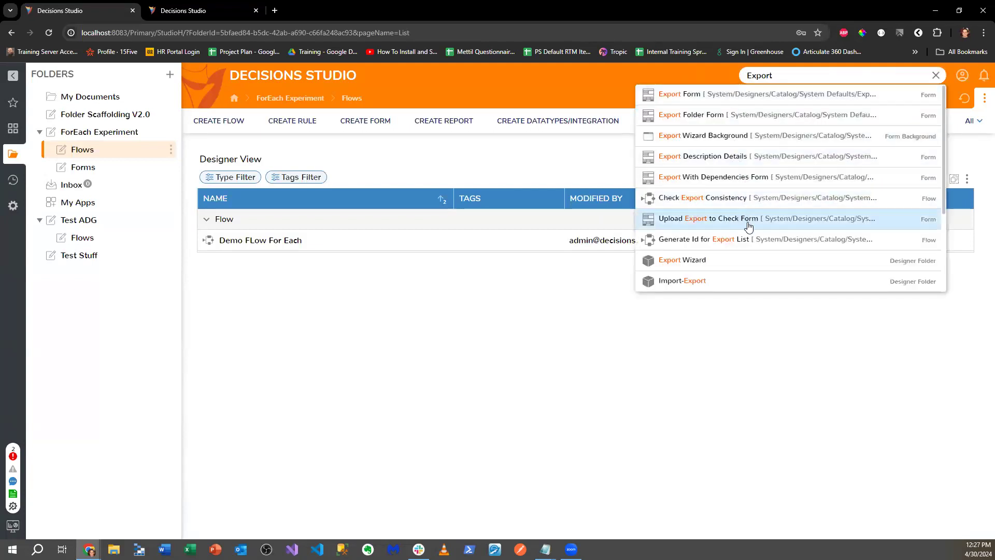
- Scroll the Export results and open the System Defaults Export Wizard designer folder
{"action": "scroll", "coordinate": [748, 226], "scroll_direction": "down", "scroll_amount": 2}
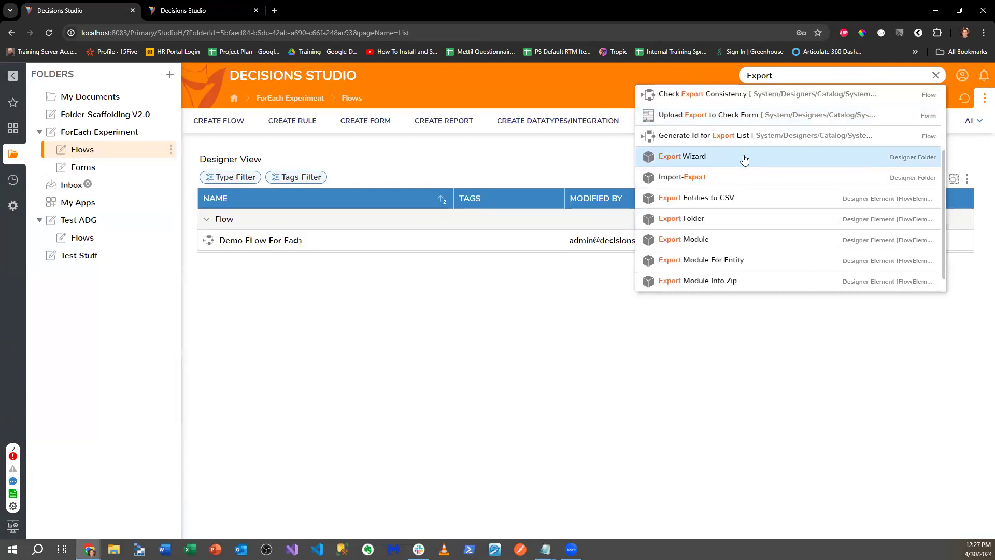
{"action": "scroll", "coordinate": [752, 176], "scroll_direction": "down", "scroll_amount": 1}
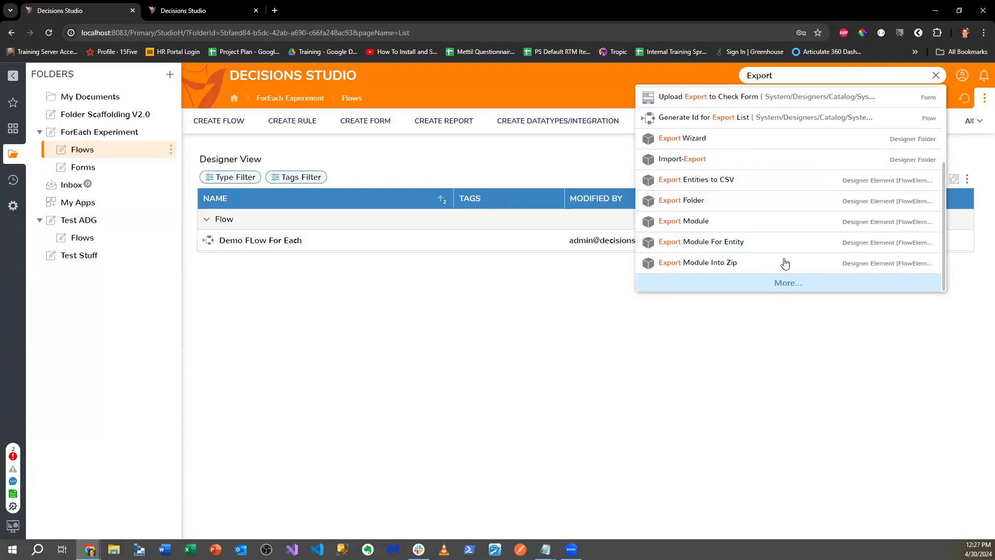
{"action": "scroll", "coordinate": [757, 151], "scroll_direction": "up", "scroll_amount": 2}
{"action": "scroll", "coordinate": [760, 172], "scroll_direction": "up", "scroll_amount": 2}
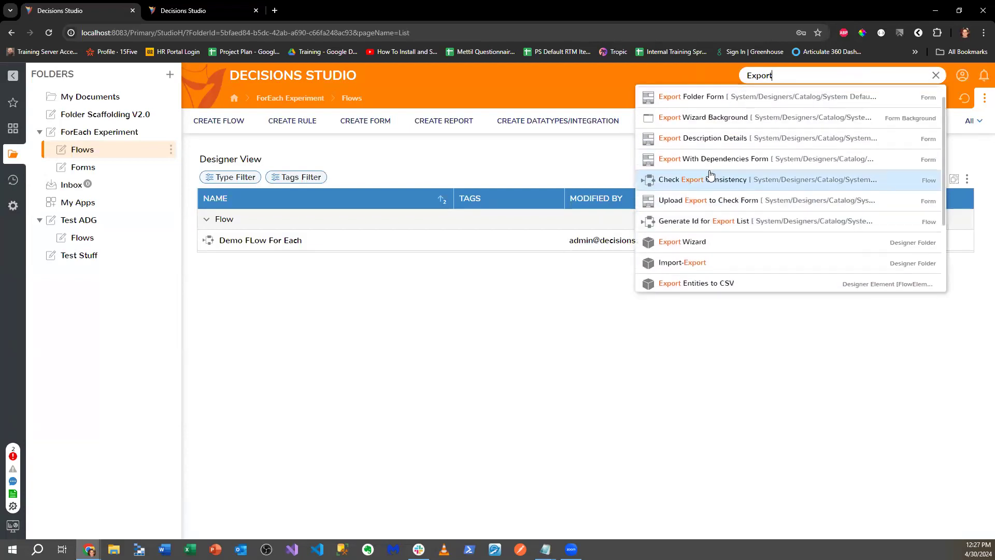
{"action": "scroll", "coordinate": [788, 180], "scroll_direction": "up", "scroll_amount": 1}
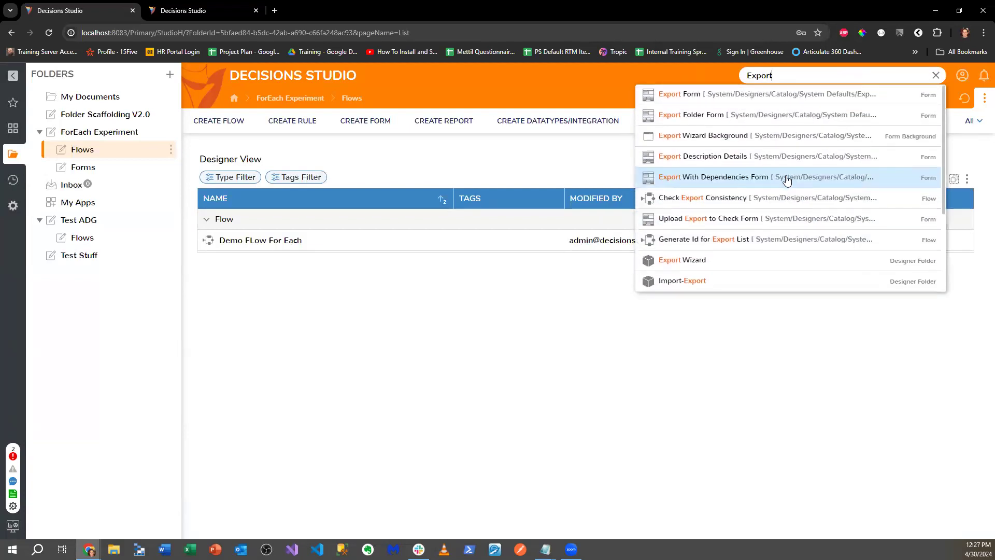
{"action": "scroll", "coordinate": [787, 180], "scroll_direction": "down", "scroll_amount": 4}
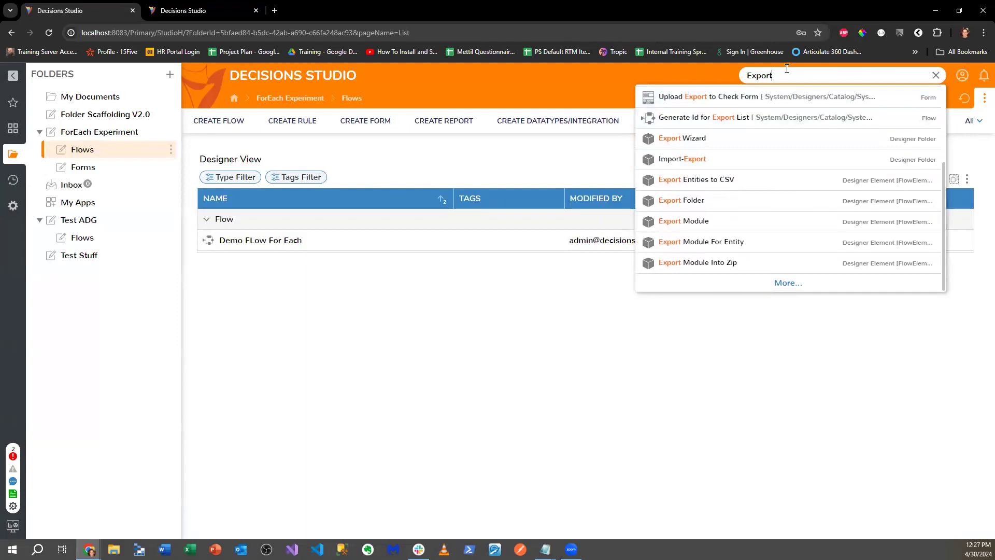
{"action": "type", "text": "low"}
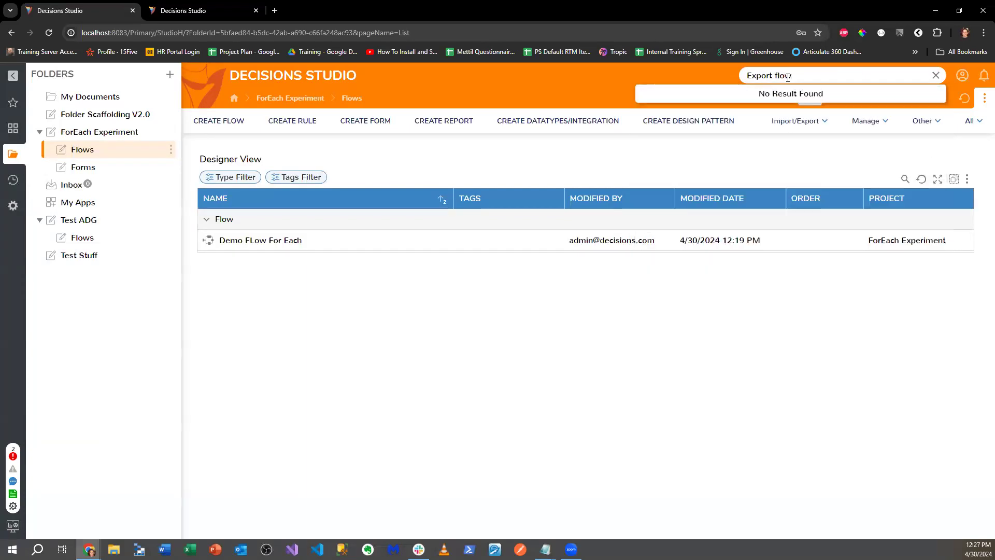
{"action": "key", "text": "BackSpace"}
{"action": "key", "text": "BackSpace"}
{"action": "key", "text": "BackSpace"}
{"action": "key", "text": "BackSpace"}
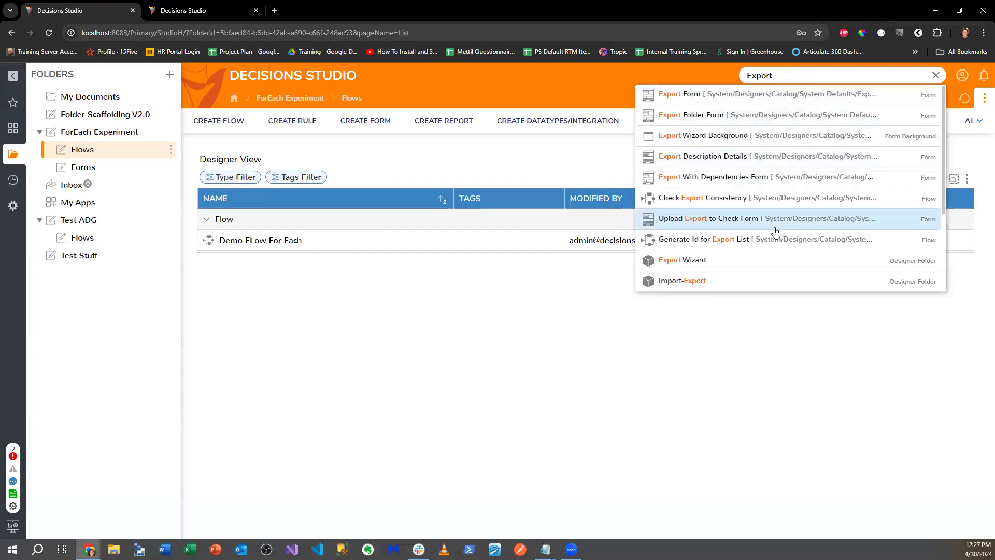
{"action": "left_click", "coordinate": [711, 257]}
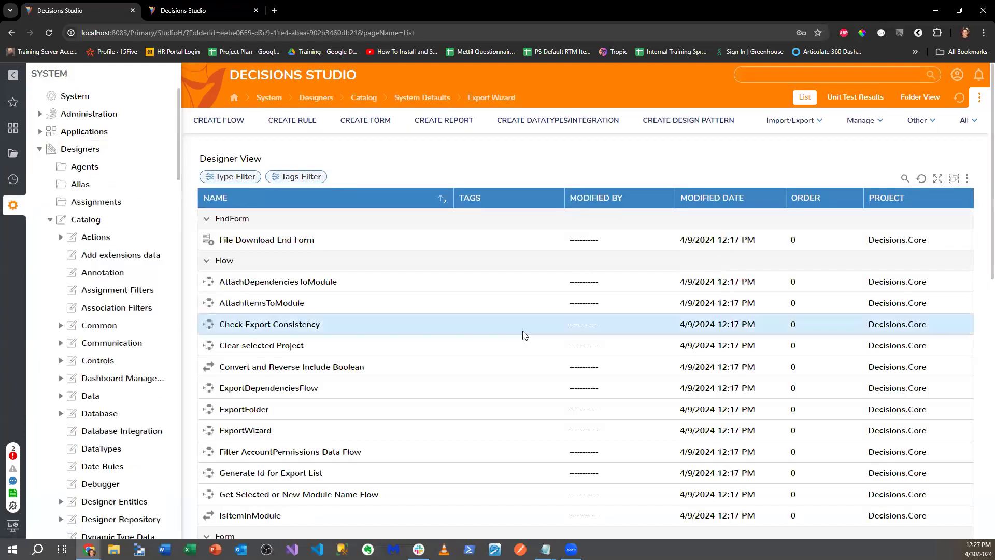
- Open AttachItemsToModule and review the Attach To Module step's inputs and method properties
{"action": "scroll", "coordinate": [518, 342], "scroll_direction": "down", "scroll_amount": 1}
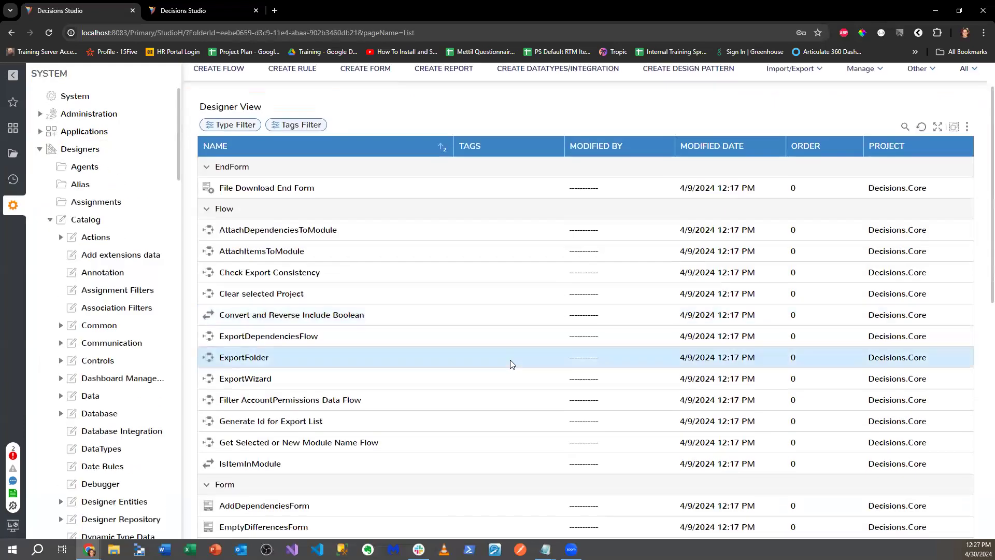
{"action": "left_click", "coordinate": [262, 254]}
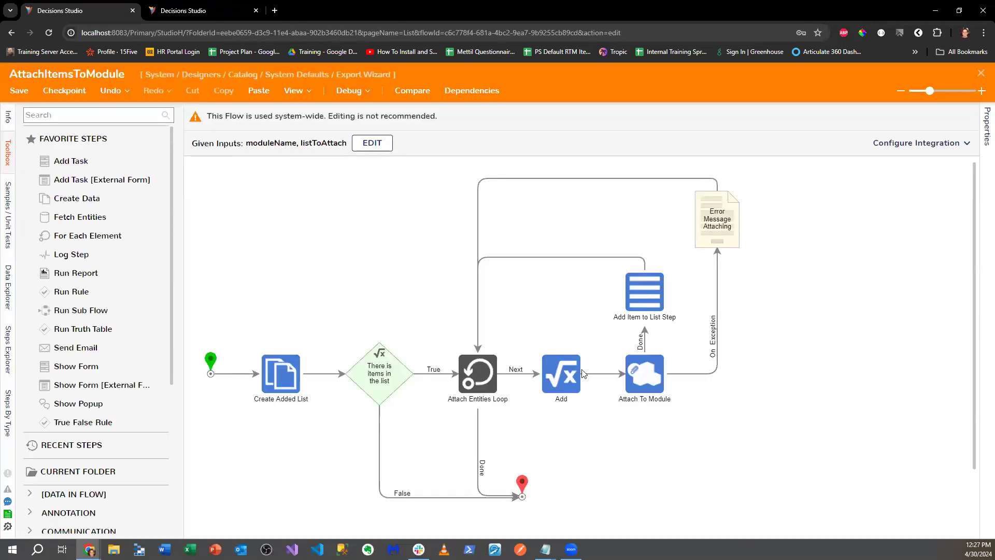
{"action": "left_click", "coordinate": [635, 387]}
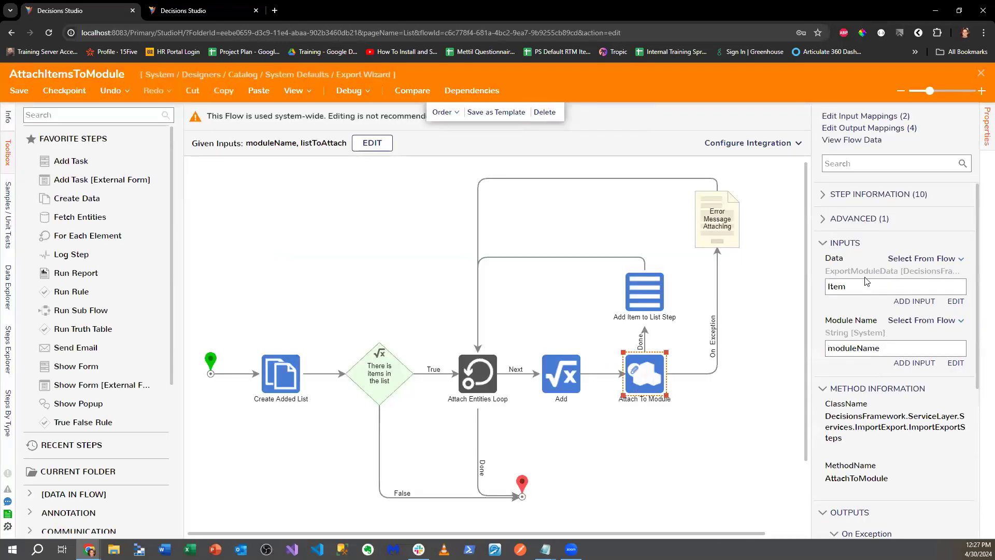
{"action": "scroll", "coordinate": [879, 377], "scroll_direction": "down", "scroll_amount": 1}
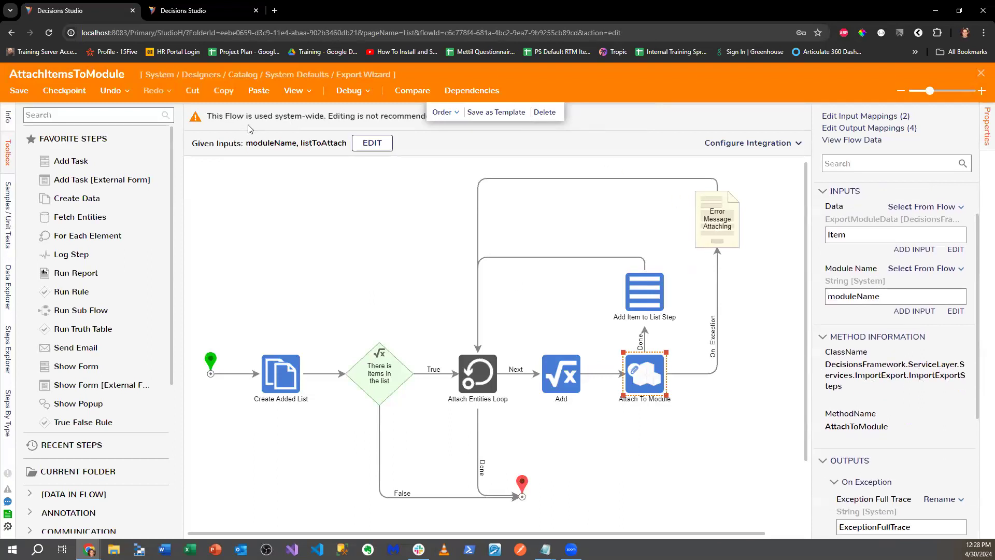
- In a new tab, load localhost Decisions Studio and open Test ADG > Flows > Demo ADG
{"action": "left_click", "coordinate": [274, 11]}
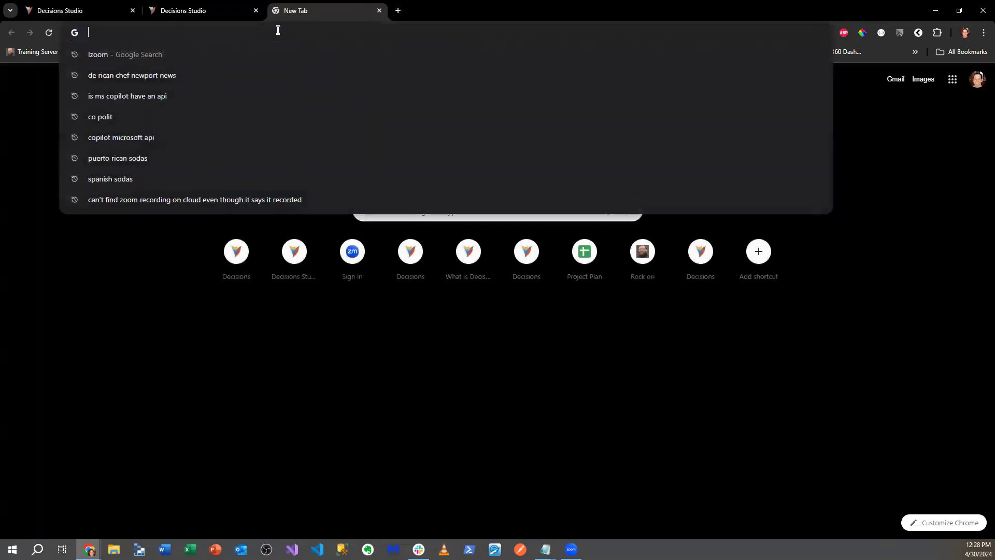
{"action": "type", "text": "local"}
{"action": "key", "text": "Return"}
{"action": "left_click", "coordinate": [78, 185]}
{"action": "left_click", "coordinate": [150, 203]}
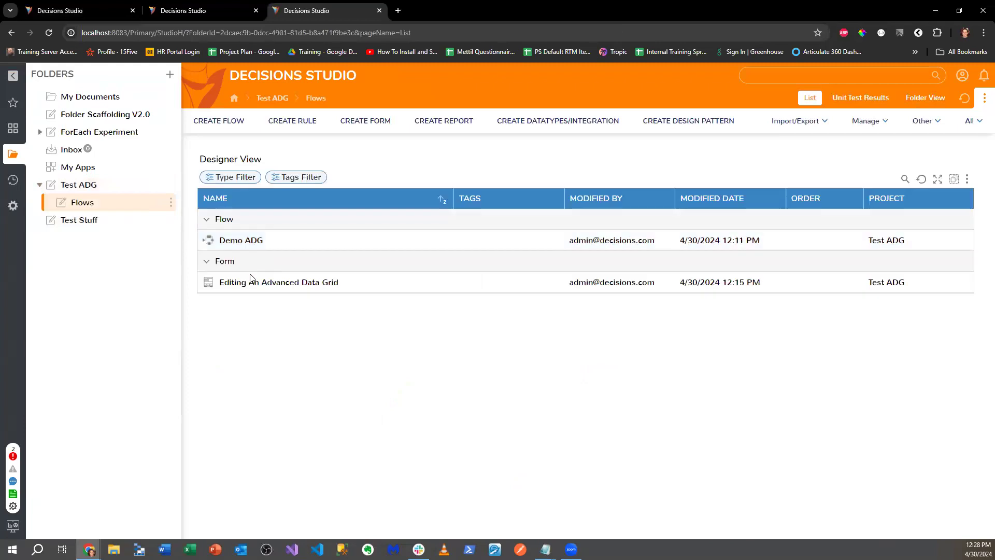
{"action": "left_click", "coordinate": [251, 245]}
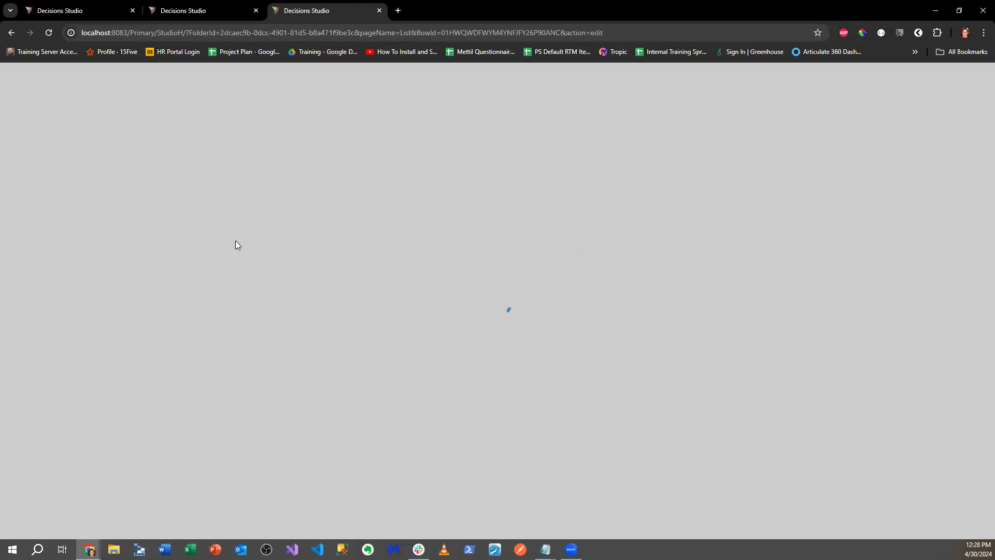
- Expand Integration > Internal Services > ImportExportService in the Toolbox and browse its steps
{"action": "scroll", "coordinate": [122, 337], "scroll_direction": "down", "scroll_amount": 5}
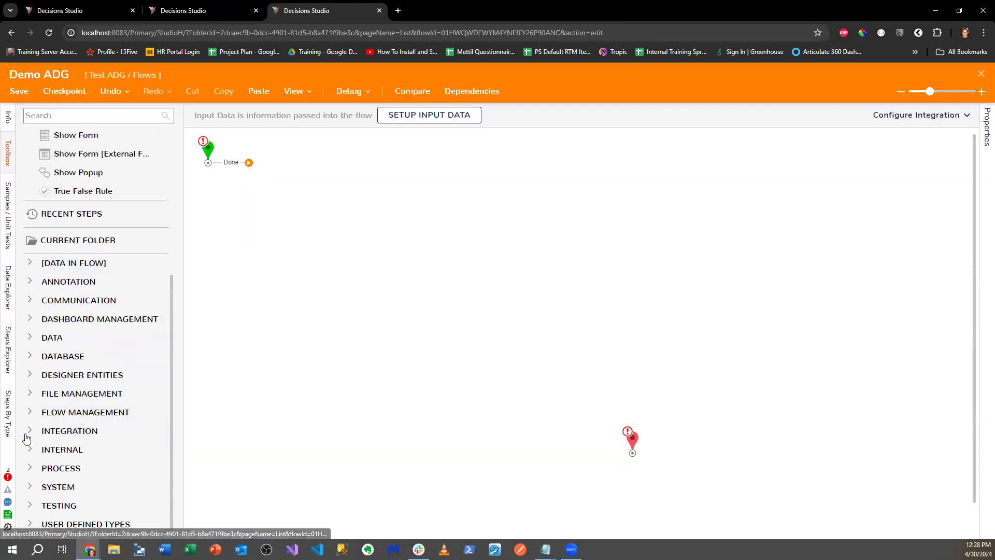
{"action": "left_click", "coordinate": [29, 432]}
{"action": "left_click", "coordinate": [41, 393]}
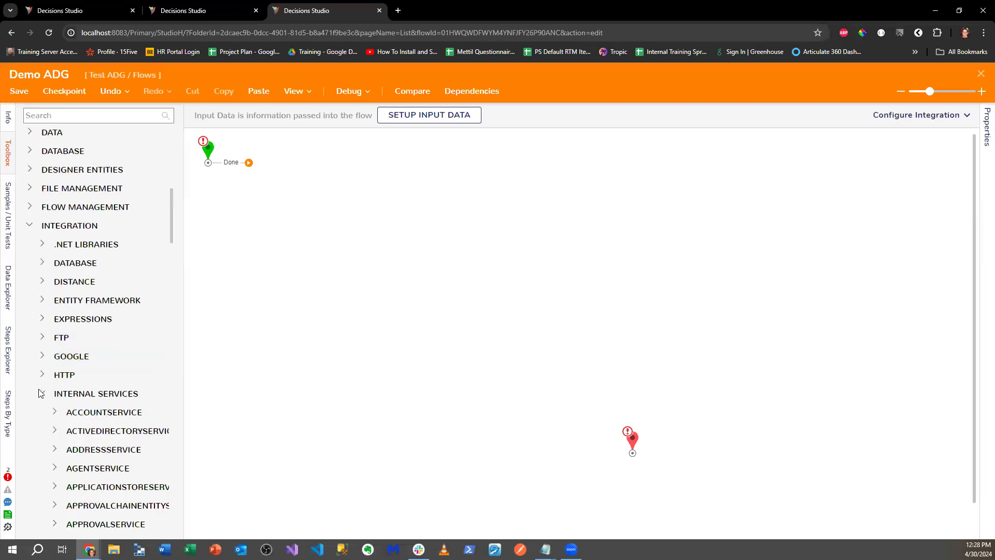
{"action": "left_click_drag", "start_coordinate": [181, 282], "coordinate": [263, 313]}
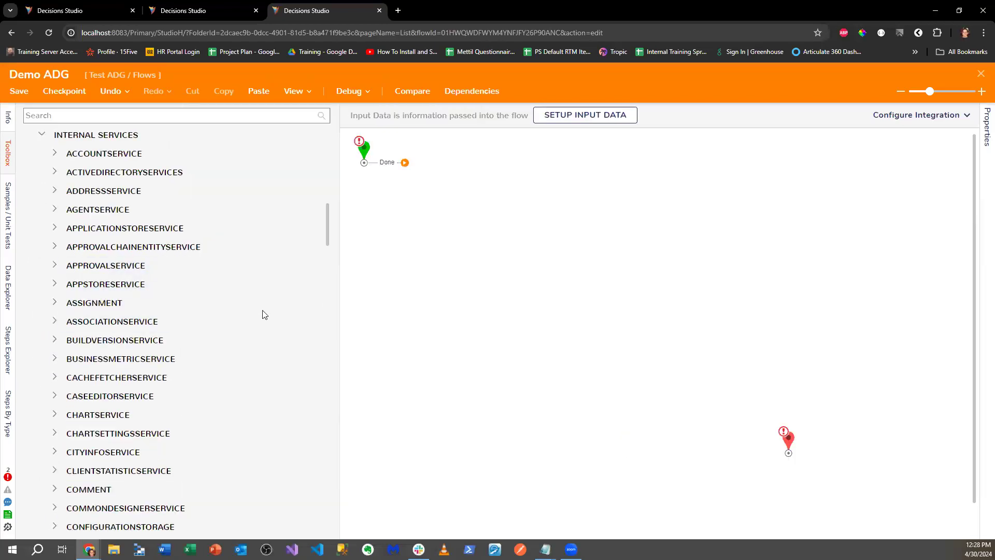
{"action": "scroll", "coordinate": [241, 333], "scroll_direction": "down", "scroll_amount": 15}
{"action": "scroll", "coordinate": [241, 333], "scroll_direction": "down", "scroll_amount": 5}
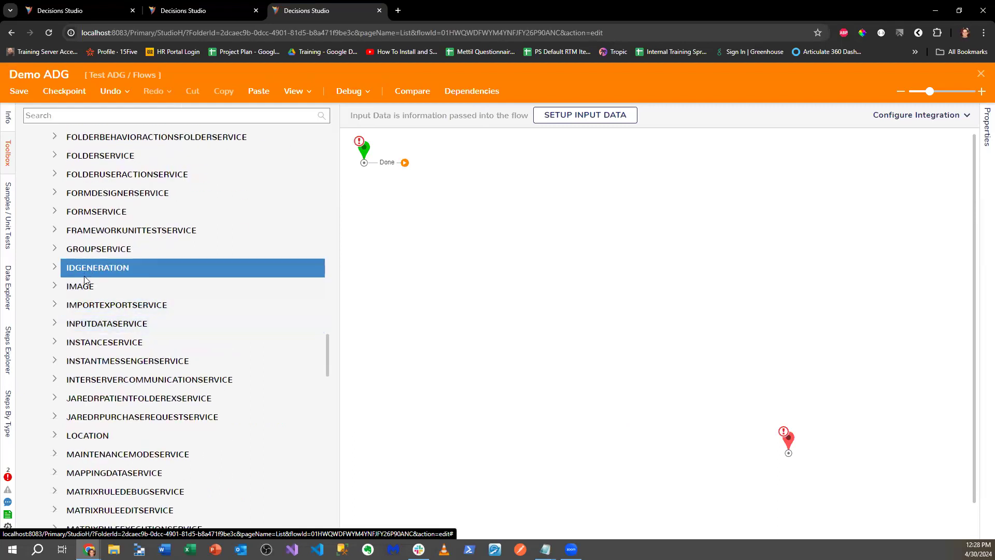
{"action": "left_click", "coordinate": [54, 309]}
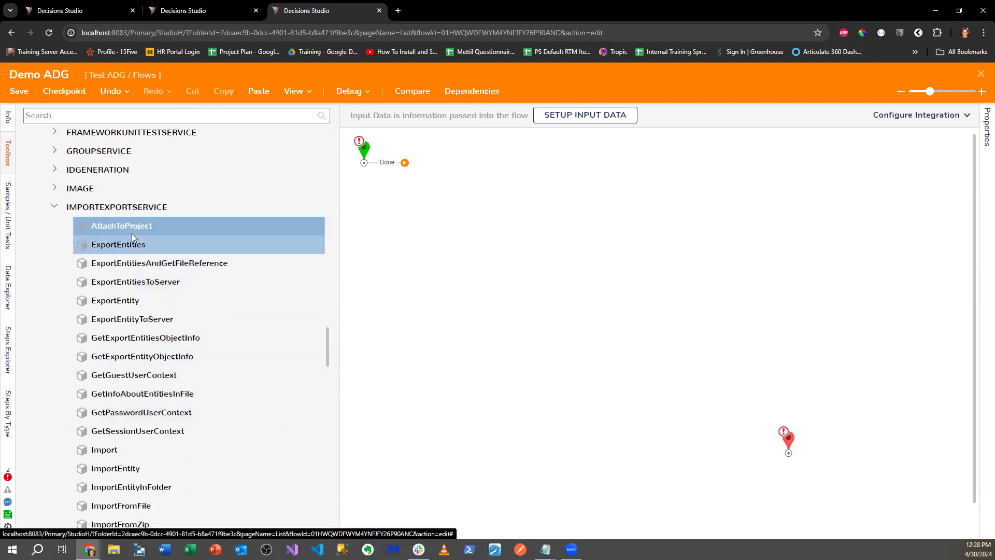
{"action": "scroll", "coordinate": [186, 290], "scroll_direction": "down", "scroll_amount": 3}
{"action": "scroll", "coordinate": [187, 312], "scroll_direction": "up", "scroll_amount": 2}
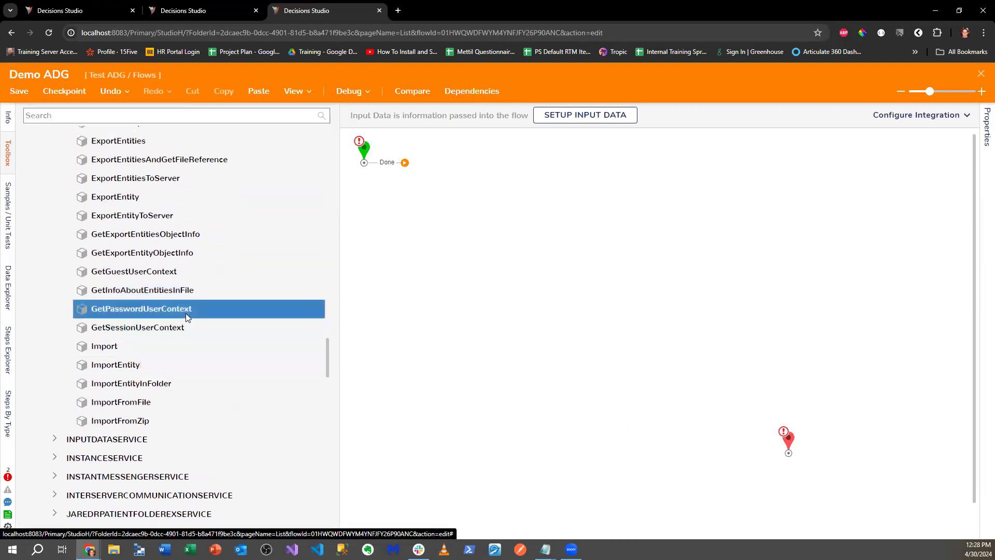
{"action": "scroll", "coordinate": [145, 254], "scroll_direction": "down", "scroll_amount": 1}
{"action": "scroll", "coordinate": [171, 270], "scroll_direction": "up", "scroll_amount": 1}
{"action": "scroll", "coordinate": [197, 291], "scroll_direction": "down", "scroll_amount": 3}
{"action": "scroll", "coordinate": [197, 292], "scroll_direction": "up", "scroll_amount": 3}
- Search steps for 'remove project', clear the search, and close the Demo ADG flow
{"action": "left_click", "coordinate": [85, 116]}
{"action": "type", "text": "remove project"}
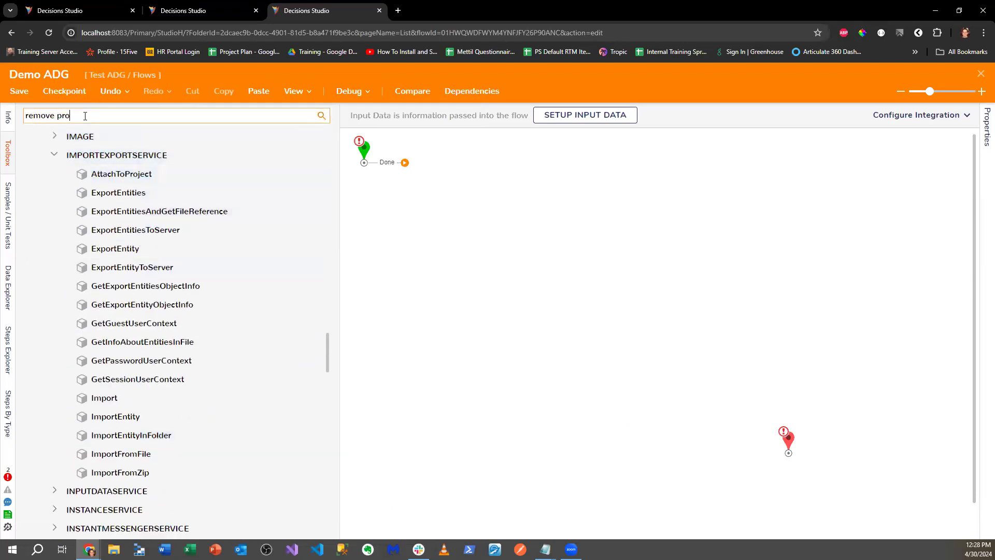
{"action": "left_click_drag", "start_coordinate": [58, 116], "coordinate": [92, 116]}
{"action": "key", "text": "BackSpace"}
{"action": "key", "text": "BackSpace"}
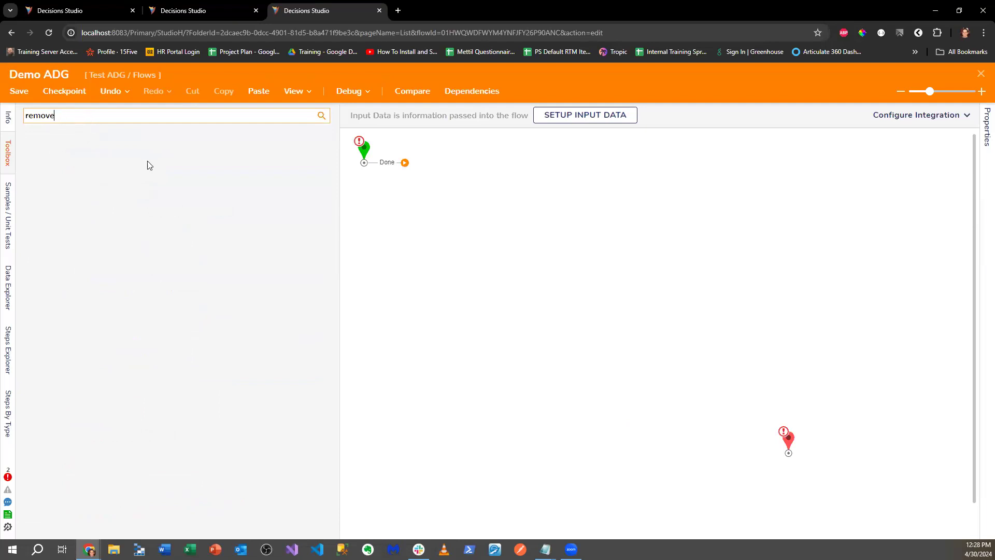
{"action": "double_click", "coordinate": [36, 115]}
{"action": "key", "text": "BackSpace"}
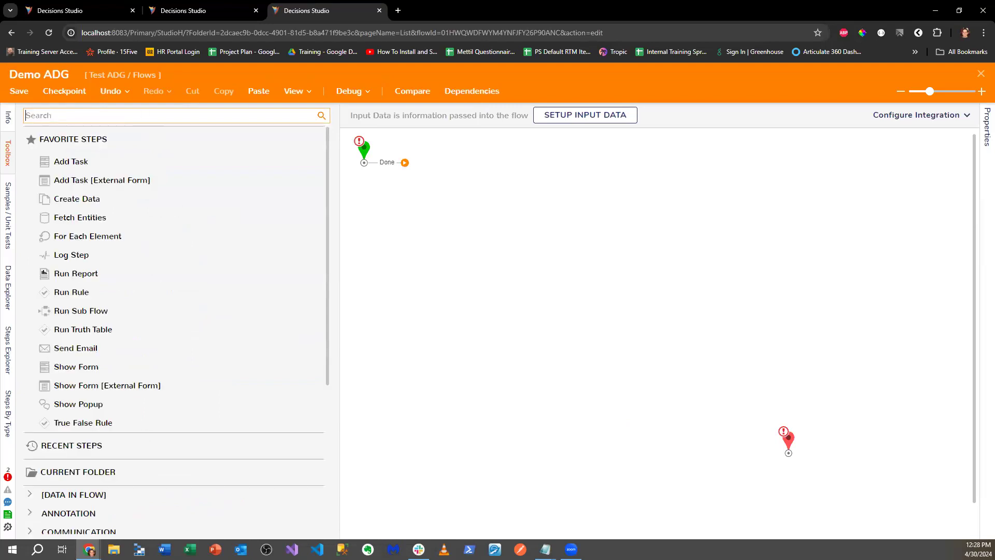
{"action": "scroll", "coordinate": [355, 388], "scroll_direction": "down", "scroll_amount": 1}
{"action": "scroll", "coordinate": [191, 366], "scroll_direction": "down", "scroll_amount": 4}
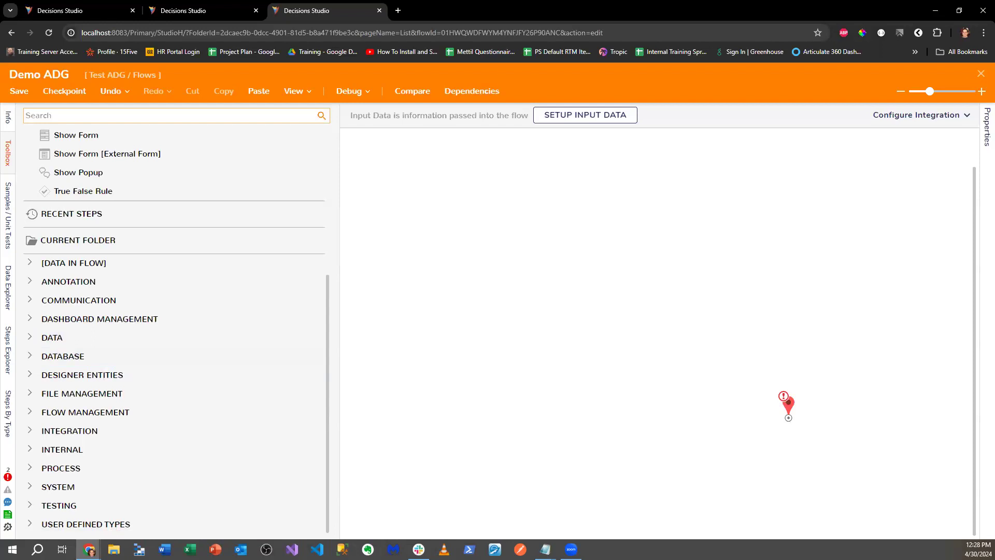
{"action": "left_click", "coordinate": [29, 375]}
{"action": "left_click", "coordinate": [29, 375]}
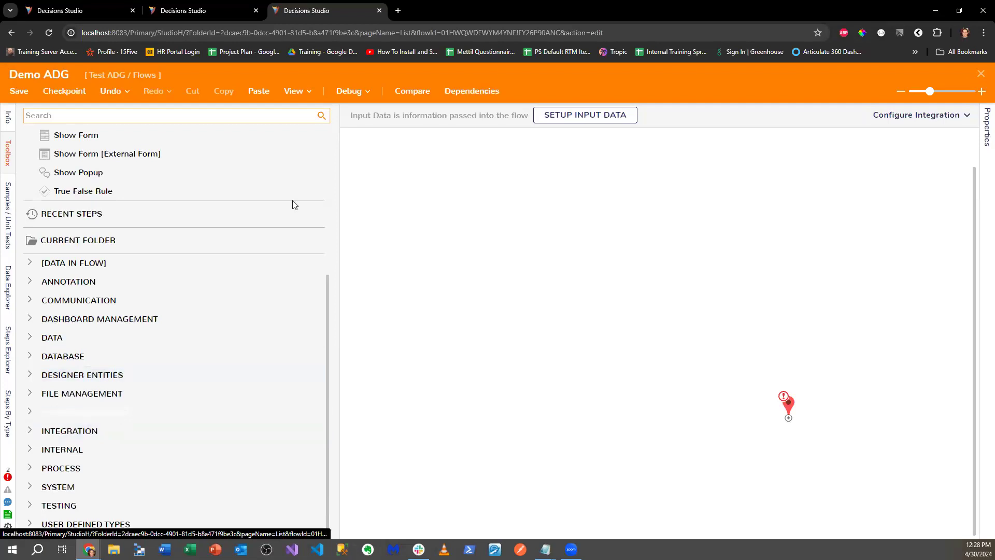
{"action": "left_click", "coordinate": [981, 73]}
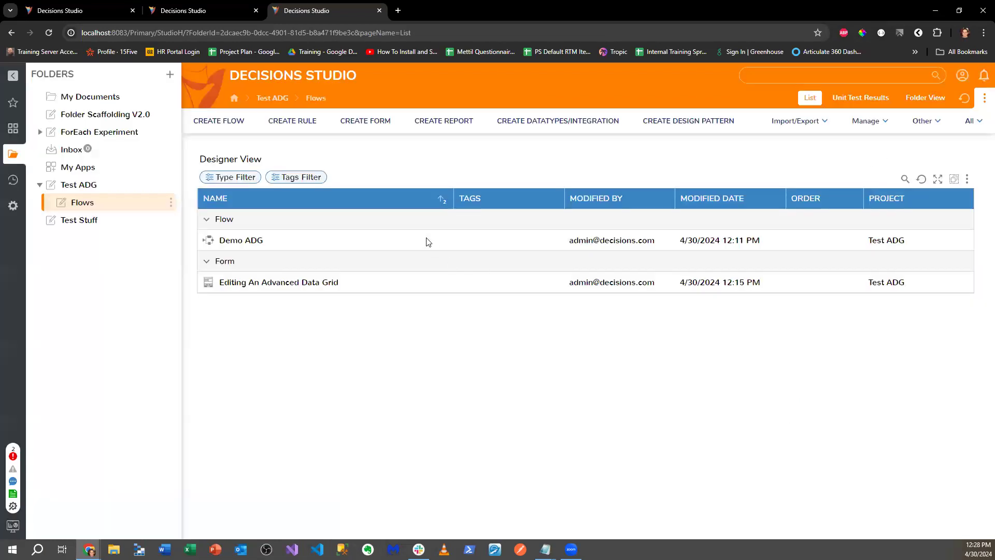
- Search for 'export', go into the Export Wizard folder, and open the ExportWizard system flow
{"action": "left_click", "coordinate": [824, 75]}
{"action": "type", "text": "expor"}
{"action": "key", "text": "BackSpace"}
{"action": "key", "text": "BackSpace"}
{"action": "key", "text": "BackSpace"}
{"action": "key", "text": "BackSpace"}
{"action": "type", "text": "xpo"}
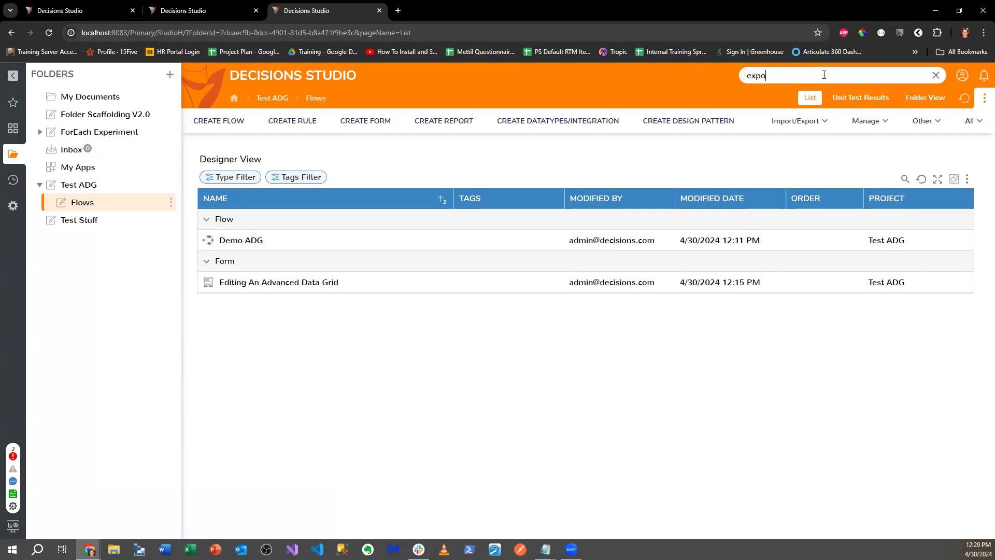
{"action": "type", "text": "rt"}
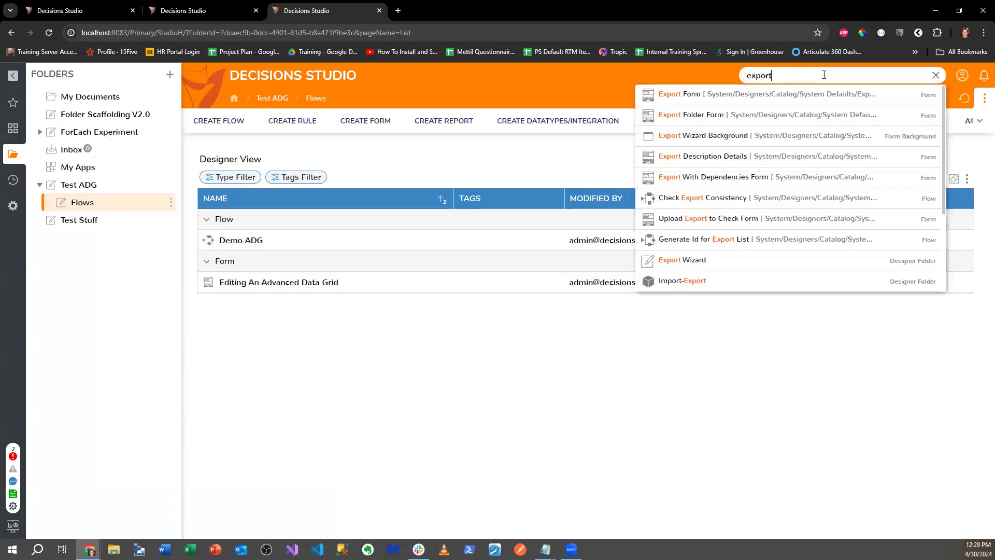
{"action": "left_click", "coordinate": [710, 265]}
{"action": "scroll", "coordinate": [411, 309], "scroll_direction": "down", "scroll_amount": 1}
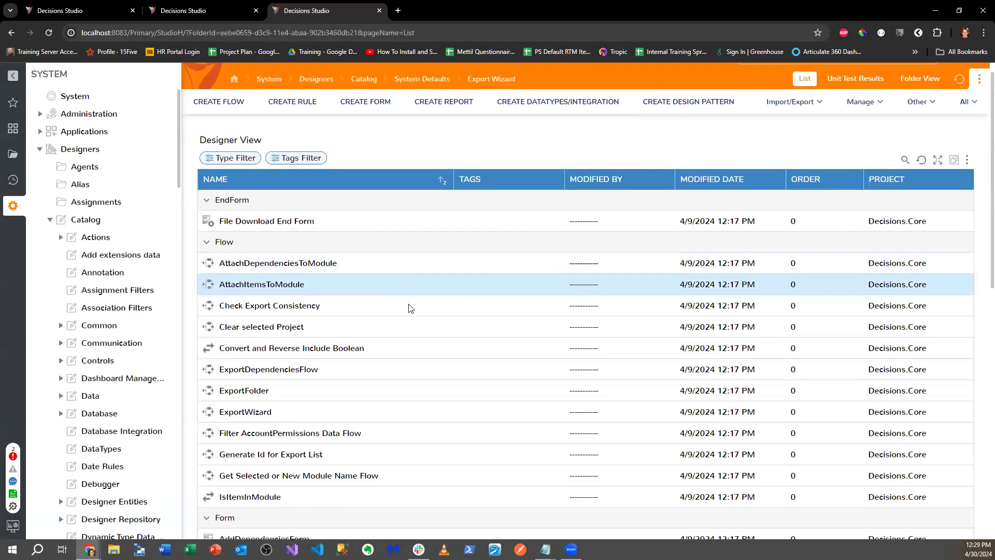
{"action": "scroll", "coordinate": [411, 308], "scroll_direction": "down", "scroll_amount": 3}
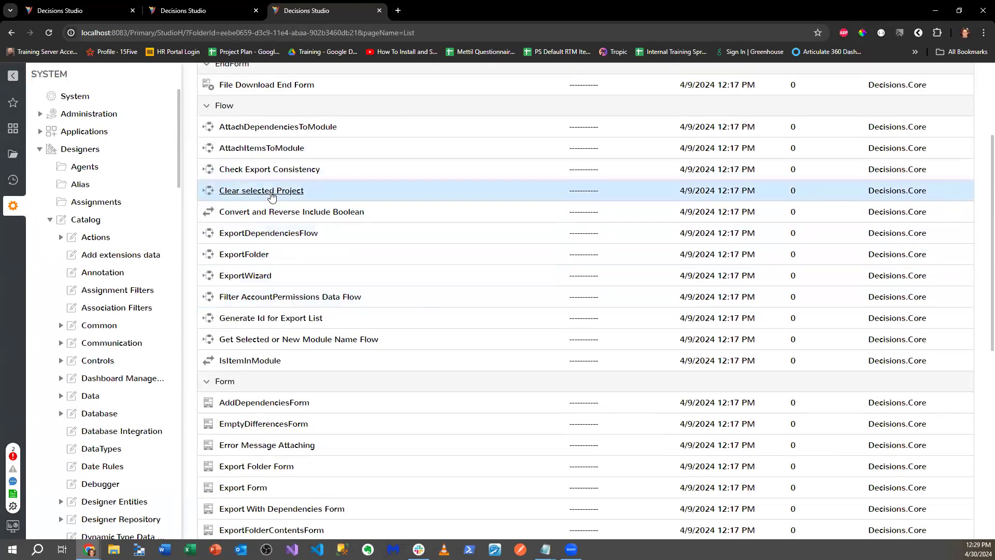
{"action": "scroll", "coordinate": [283, 207], "scroll_direction": "down", "scroll_amount": 9}
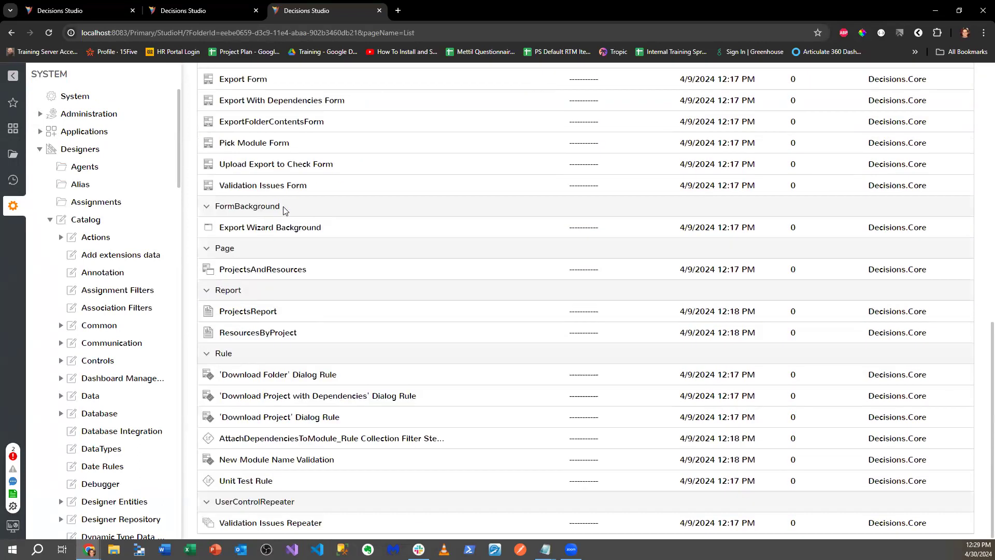
{"action": "scroll", "coordinate": [284, 209], "scroll_direction": "up", "scroll_amount": 4}
{"action": "scroll", "coordinate": [283, 207], "scroll_direction": "up", "scroll_amount": 4}
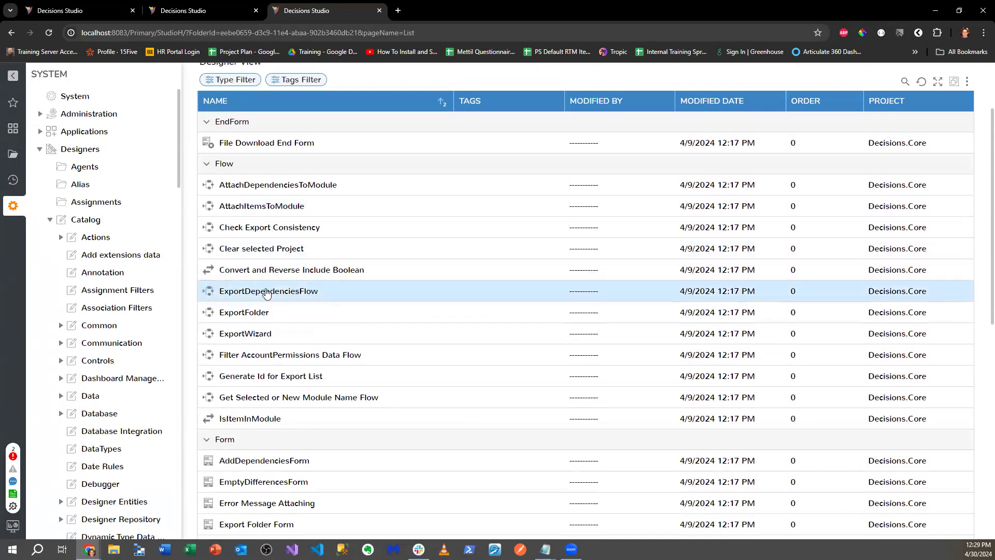
{"action": "double_click", "coordinate": [250, 335]}
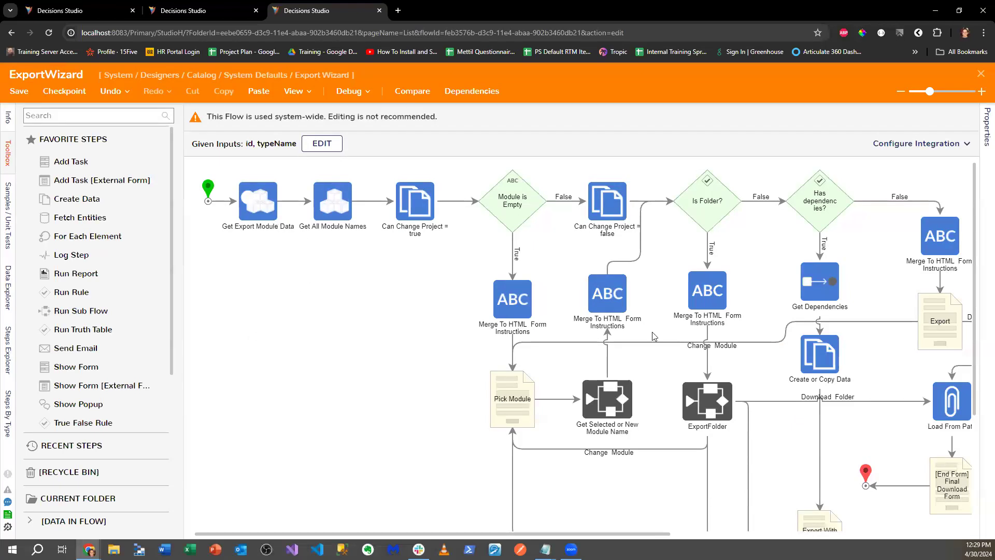
- Pan across the ExportWizard flow canvas, close it, and go back to the Test ADG Flows folder
{"action": "left_click_drag", "start_coordinate": [621, 531], "coordinate": [943, 508]}
{"action": "scroll", "coordinate": [840, 435], "scroll_direction": "down", "scroll_amount": 3}
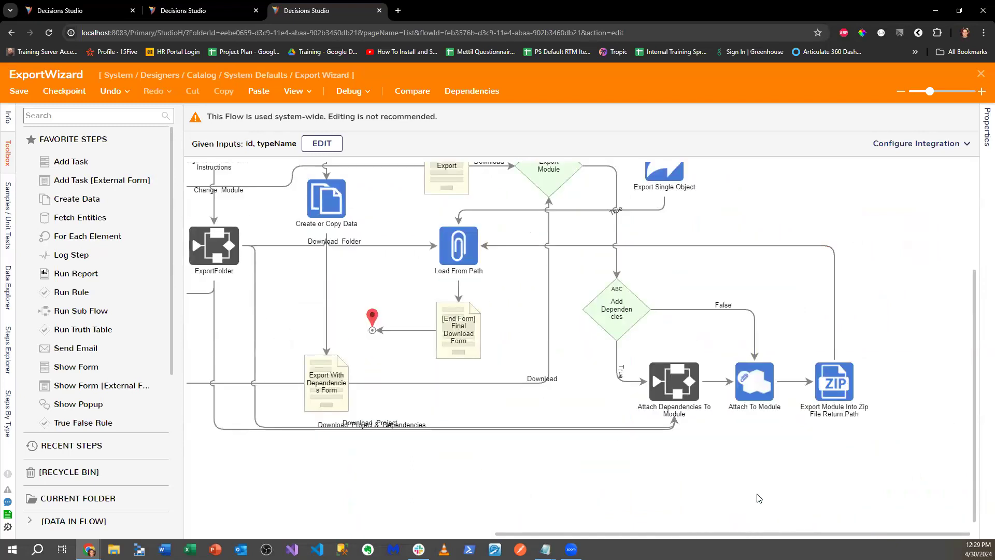
{"action": "left_click_drag", "start_coordinate": [637, 533], "coordinate": [373, 524]}
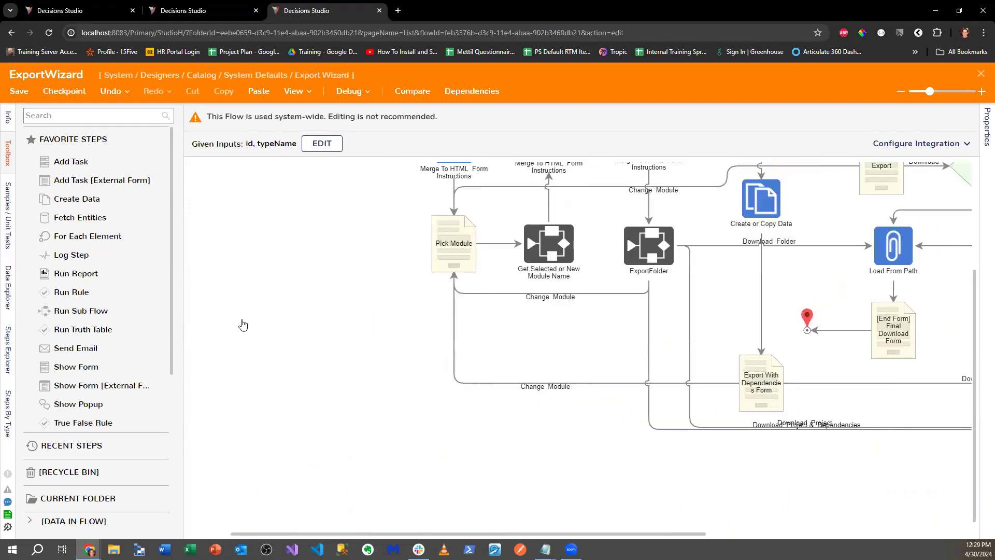
{"action": "left_click", "coordinate": [979, 76]}
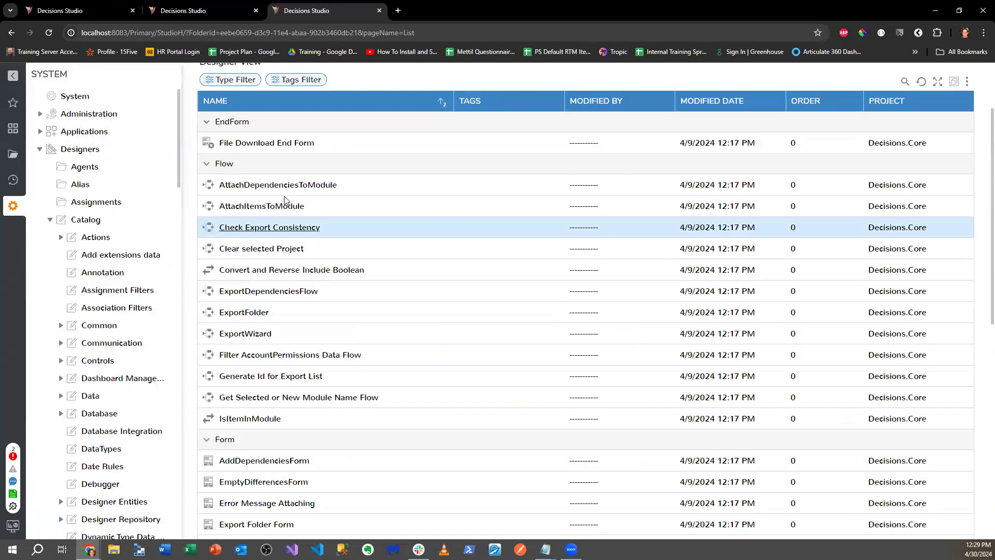
{"action": "left_click", "coordinate": [11, 156]}
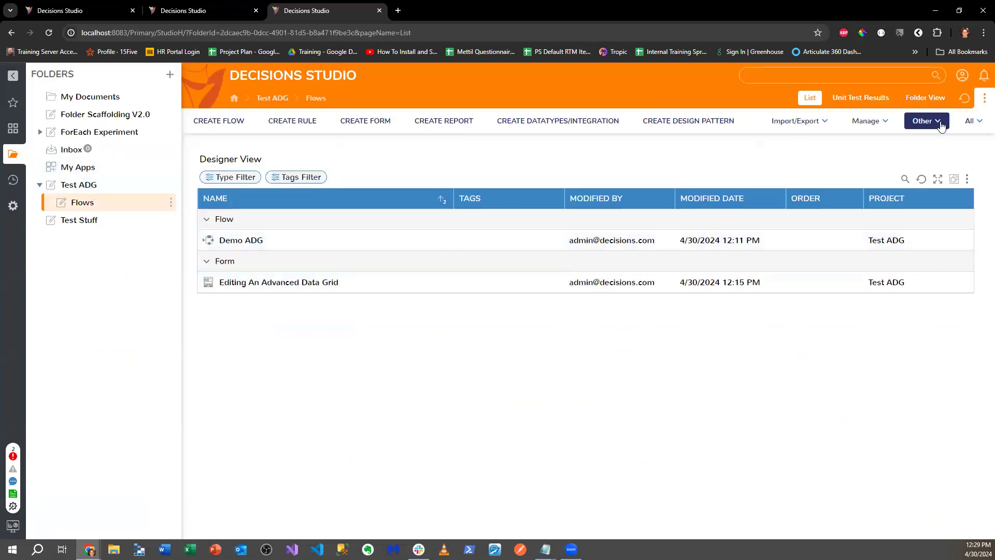
- Start the Global Debugger from the debugging tools
{"action": "left_click", "coordinate": [925, 120]}
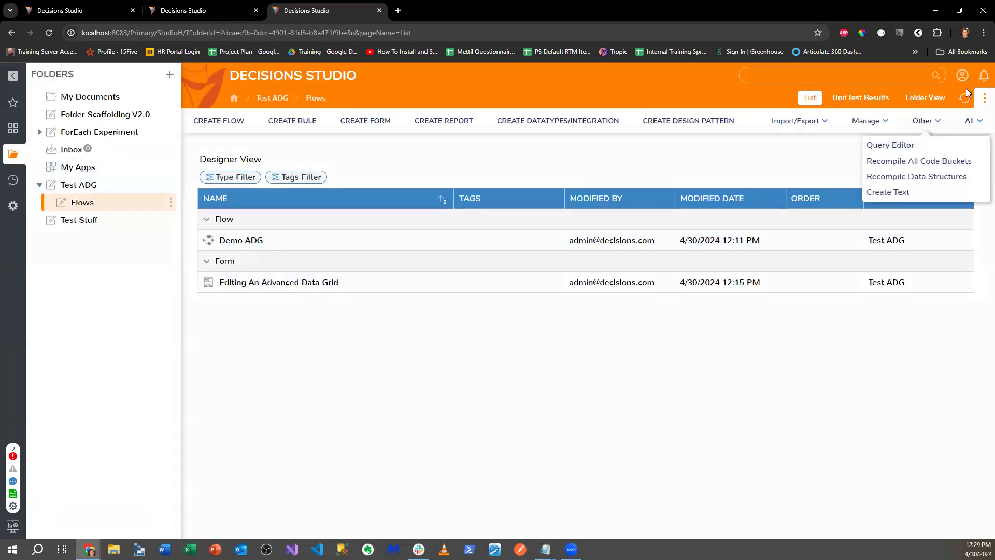
{"action": "left_click", "coordinate": [13, 506]}
{"action": "left_click", "coordinate": [74, 493]}
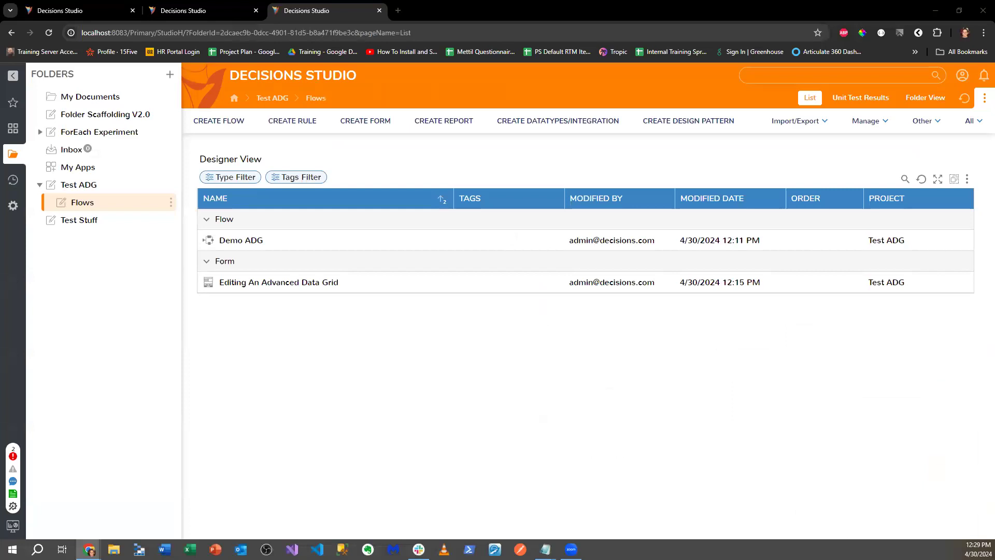
- Choose Remove from Project [Test ADG] for the Editing An Advanced Data Grid form and answer YES
{"action": "right_click", "coordinate": [459, 283]}
{"action": "mouse_move", "coordinate": [577, 329]}
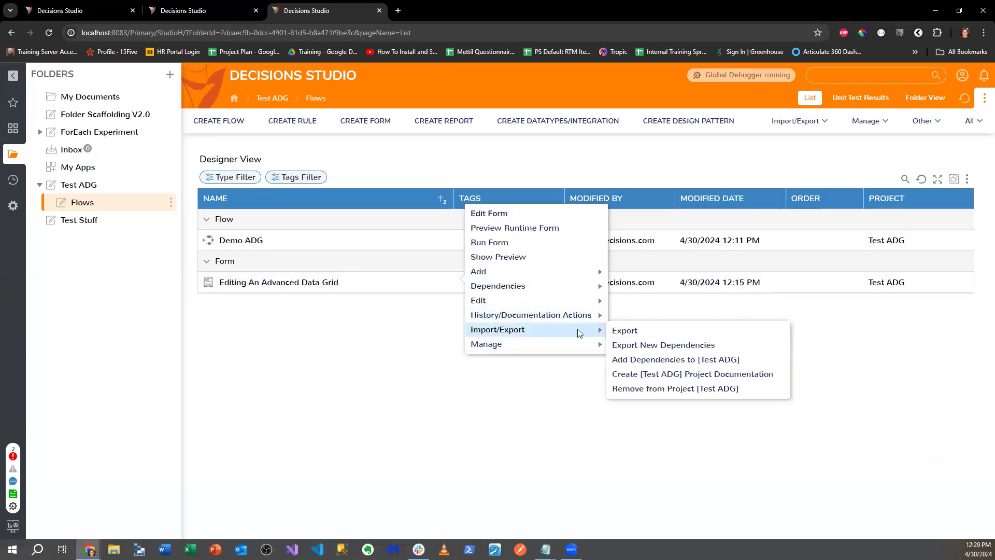
{"action": "left_click", "coordinate": [700, 388]}
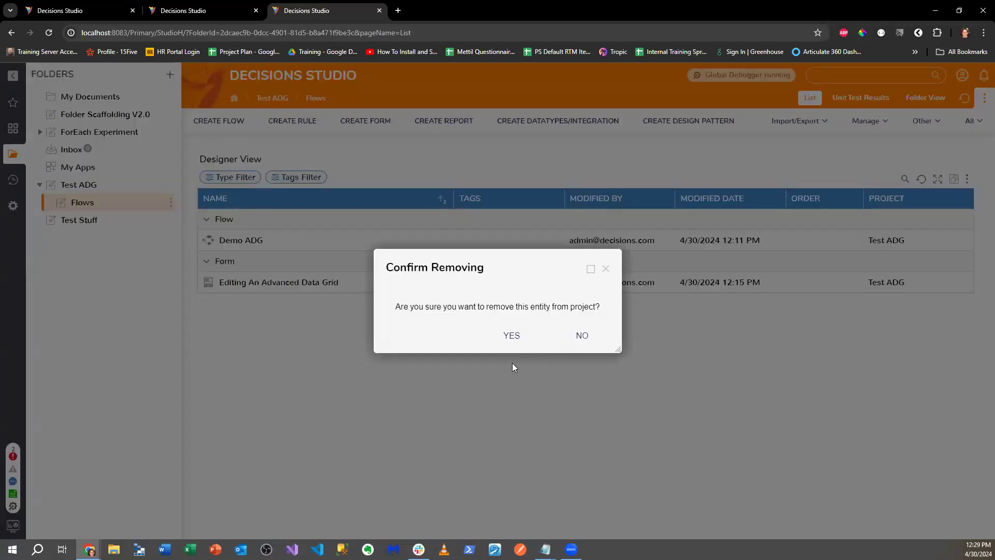
{"action": "left_click", "coordinate": [512, 335]}
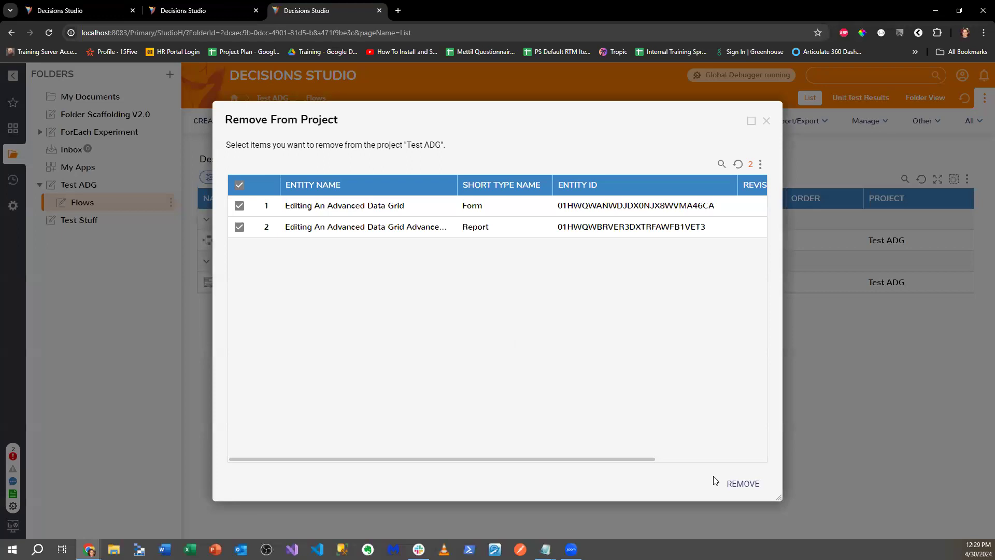
- Remove the form and its report from Test ADG, then view the RemoveFromProject run in the Global Debugger
{"action": "left_click", "coordinate": [743, 484]}
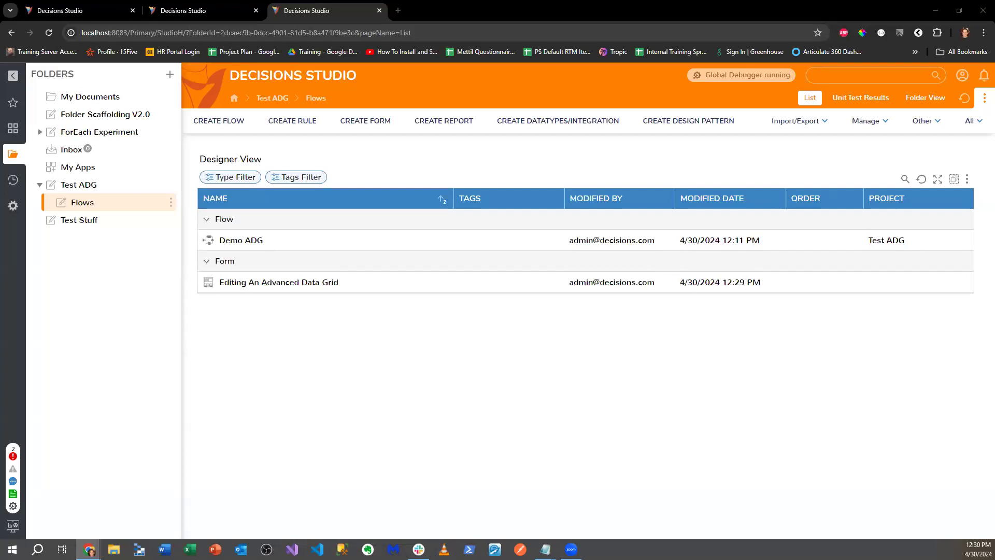
{"action": "left_click", "coordinate": [741, 75]}
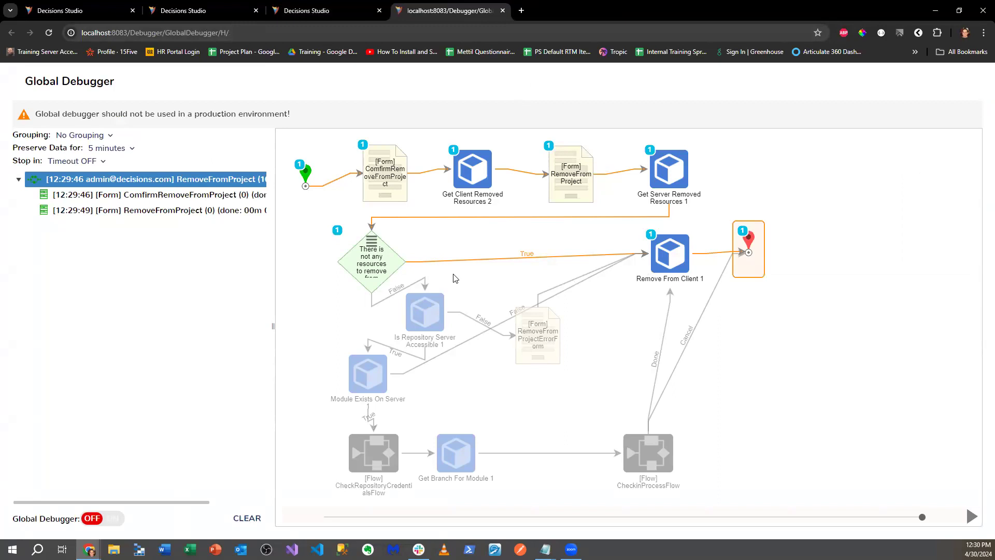
- Verify Remove From Client 1 shows one execution and zero exceptions, then return to Test ADG Flows
{"action": "left_click", "coordinate": [684, 257]}
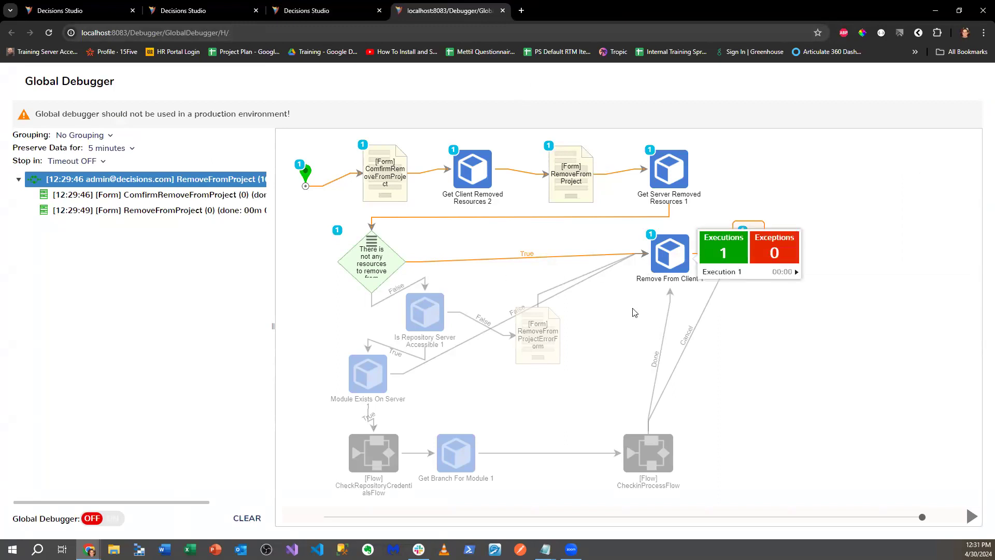
{"action": "left_click", "coordinate": [665, 307]}
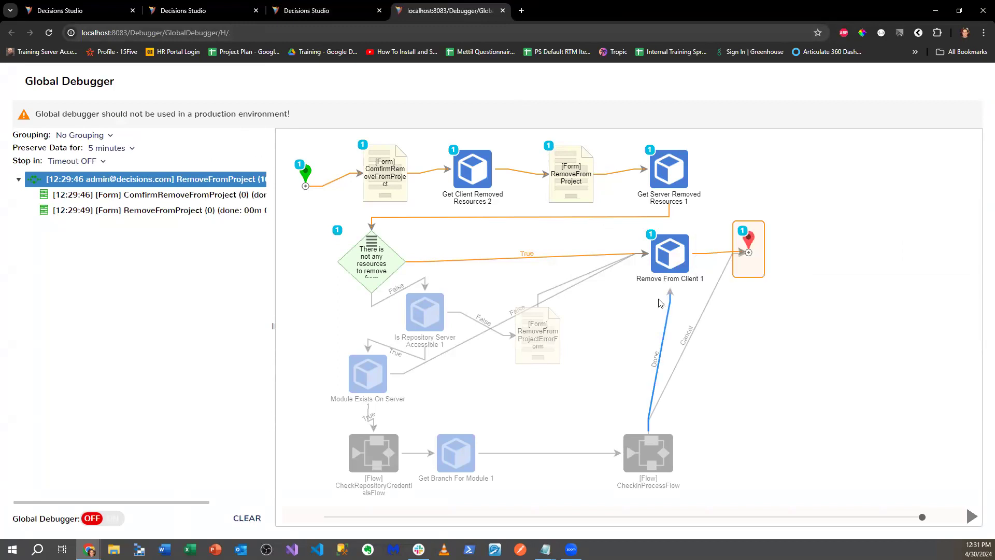
{"action": "left_click", "coordinate": [666, 263]}
{"action": "left_click_drag", "start_coordinate": [274, 207], "coordinate": [371, 212]}
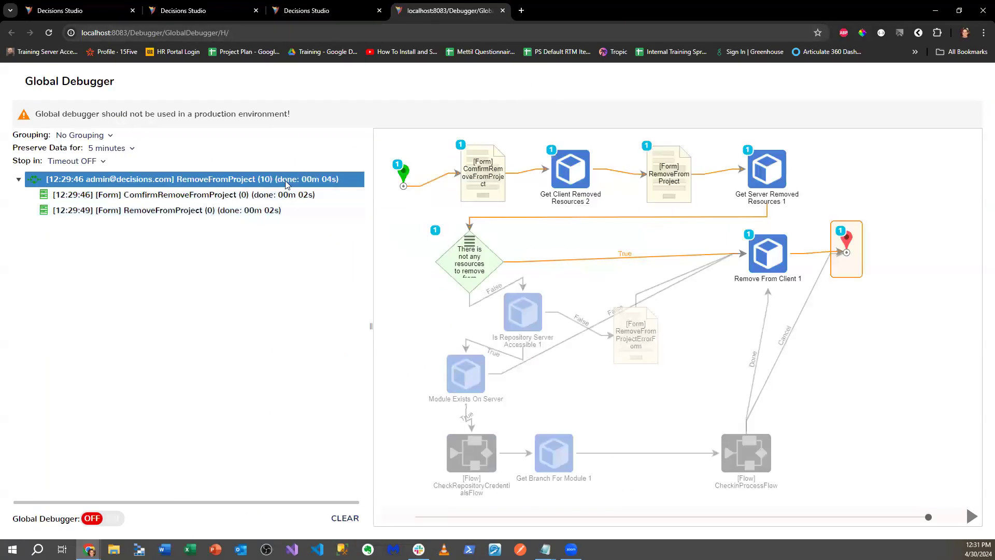
{"action": "left_click", "coordinate": [349, 19]}
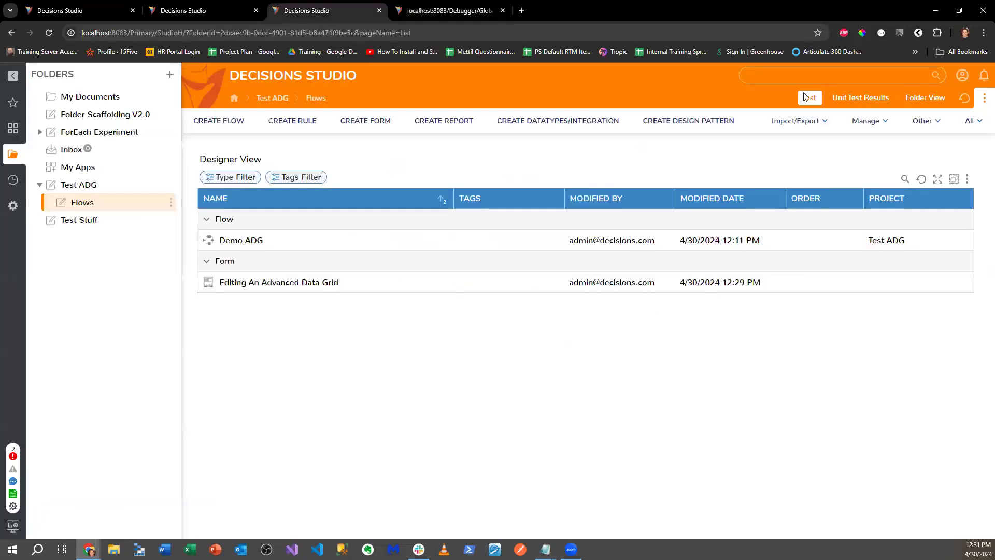
- Search for 'RemoveFromProject' and open that flow in the designer
{"action": "left_click", "coordinate": [834, 78]}
{"action": "type", "text": "RemoveFromProject"}
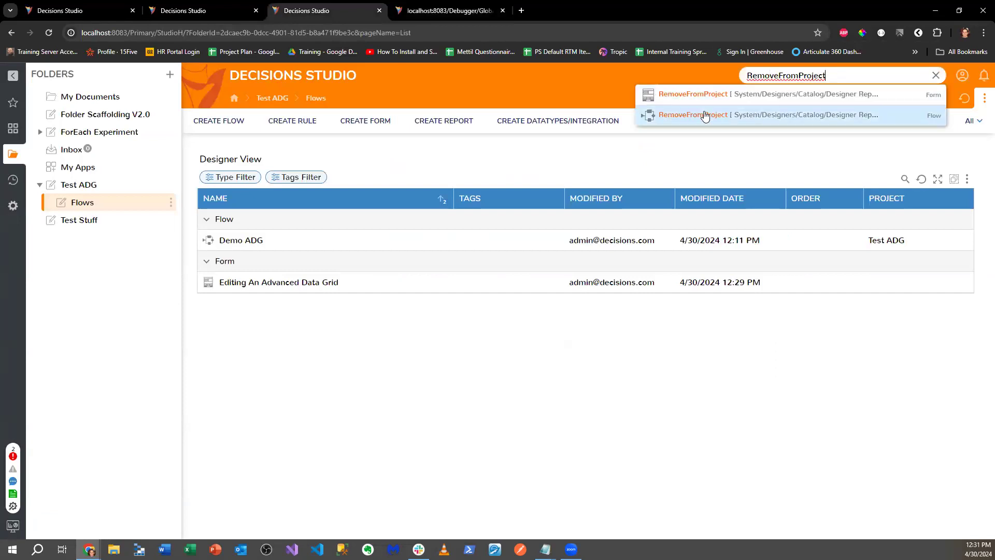
{"action": "left_click", "coordinate": [706, 115]}
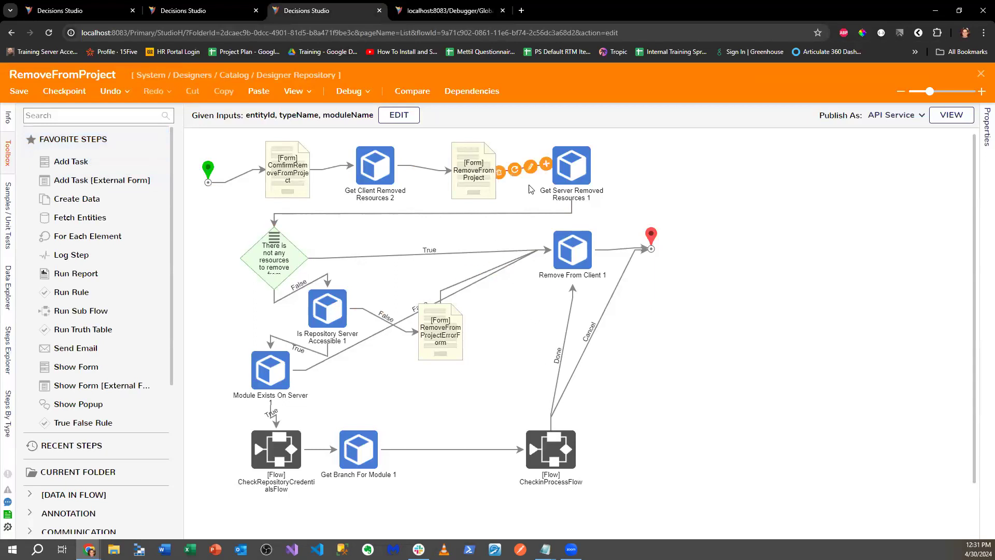
- Check Remove From Client 1 uses the DesignerRepositoryClientService service, then switch to AttachItemsToModule
{"action": "left_click", "coordinate": [571, 248]}
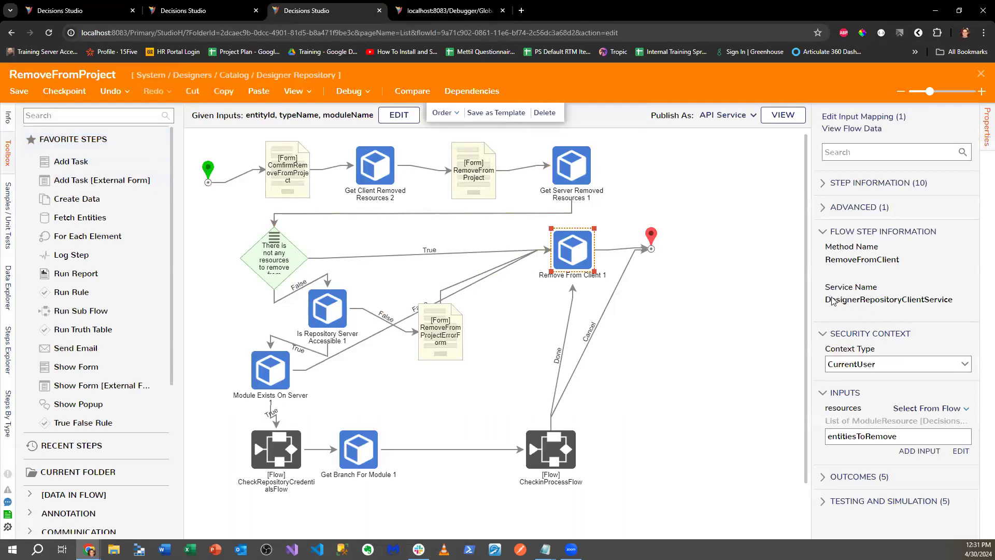
{"action": "left_click_drag", "start_coordinate": [826, 299], "coordinate": [956, 302]}
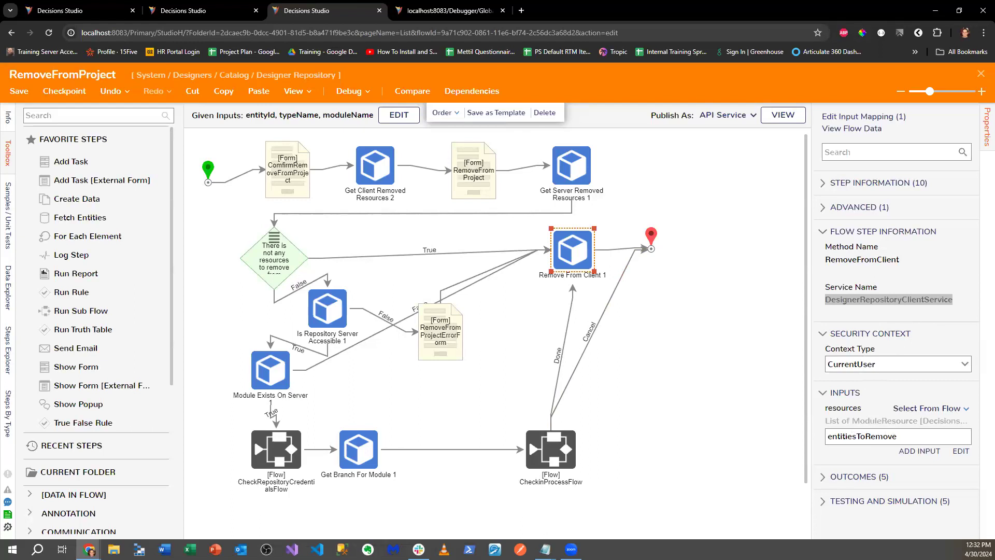
{"action": "left_click", "coordinate": [236, 13]}
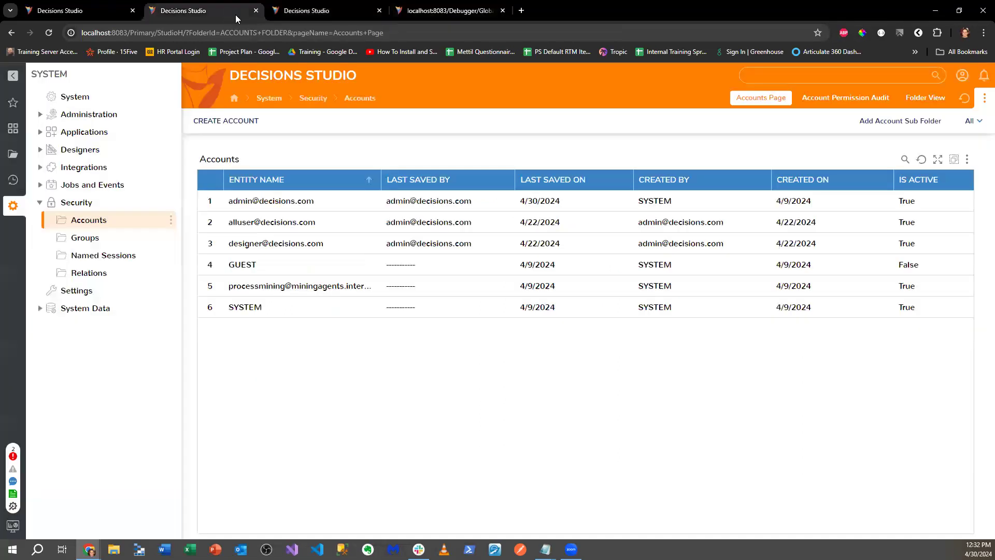
{"action": "left_click", "coordinate": [87, 8]}
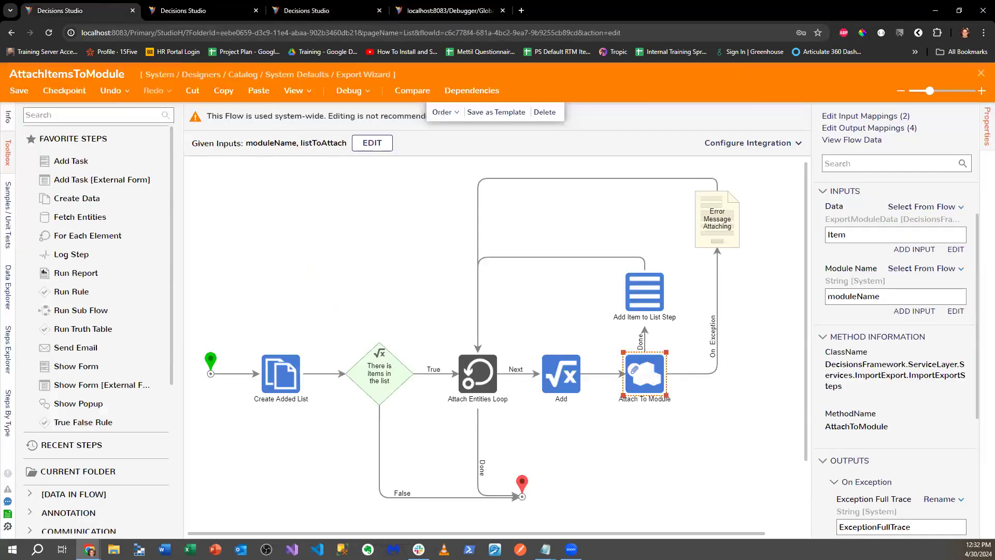
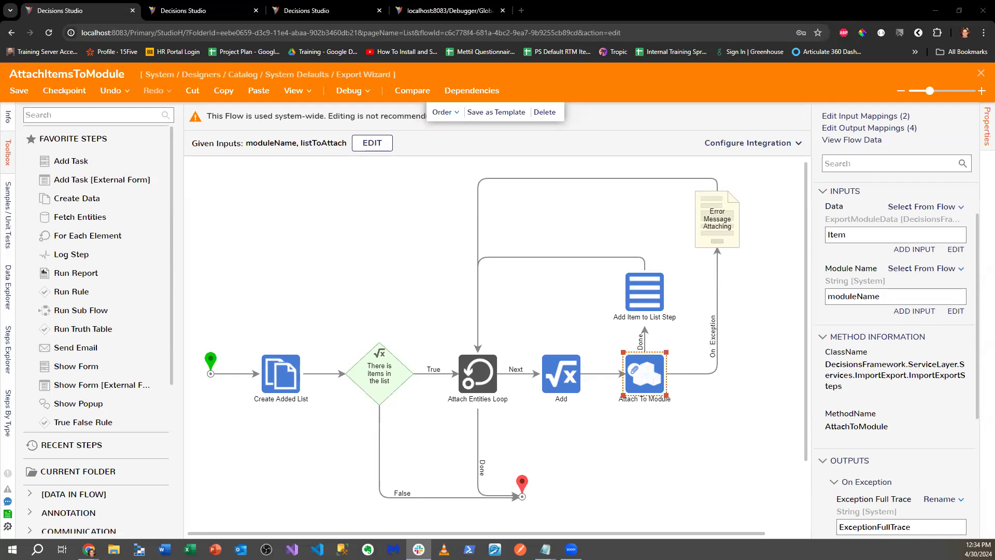
- Close the AttachItemsToModule designer and open Logging under Administration > System Tools
{"action": "left_click", "coordinate": [980, 74]}
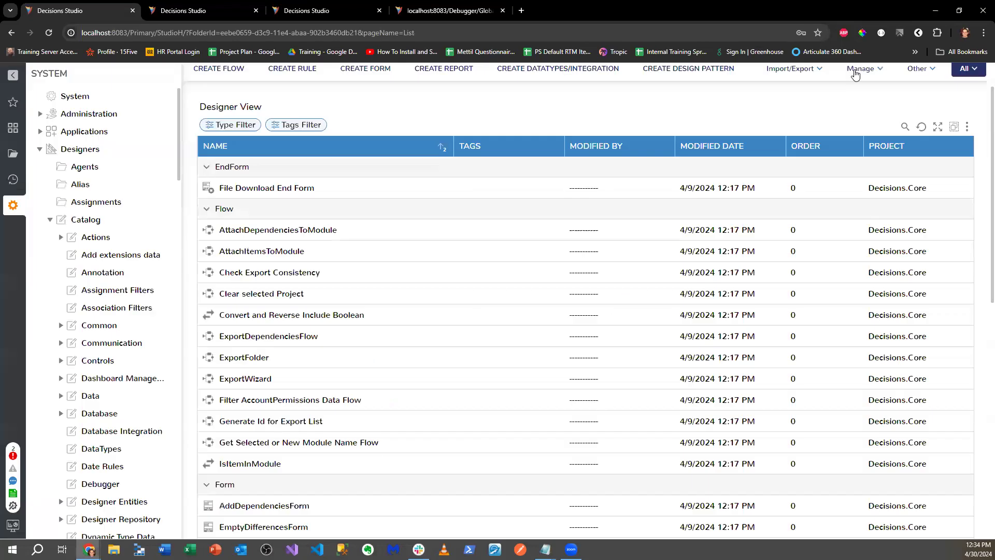
{"action": "left_click", "coordinate": [50, 219]}
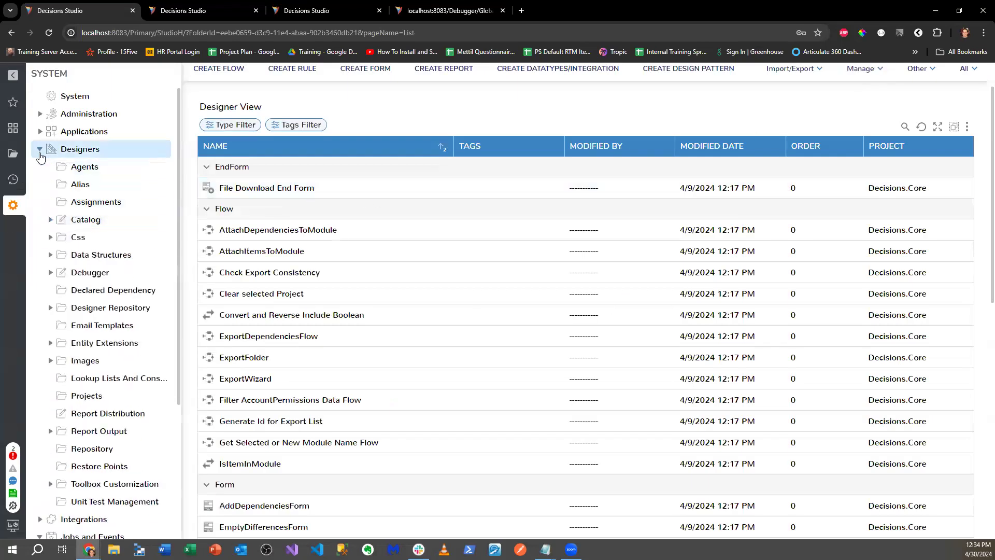
{"action": "left_click", "coordinate": [39, 148]}
{"action": "left_click", "coordinate": [99, 343]}
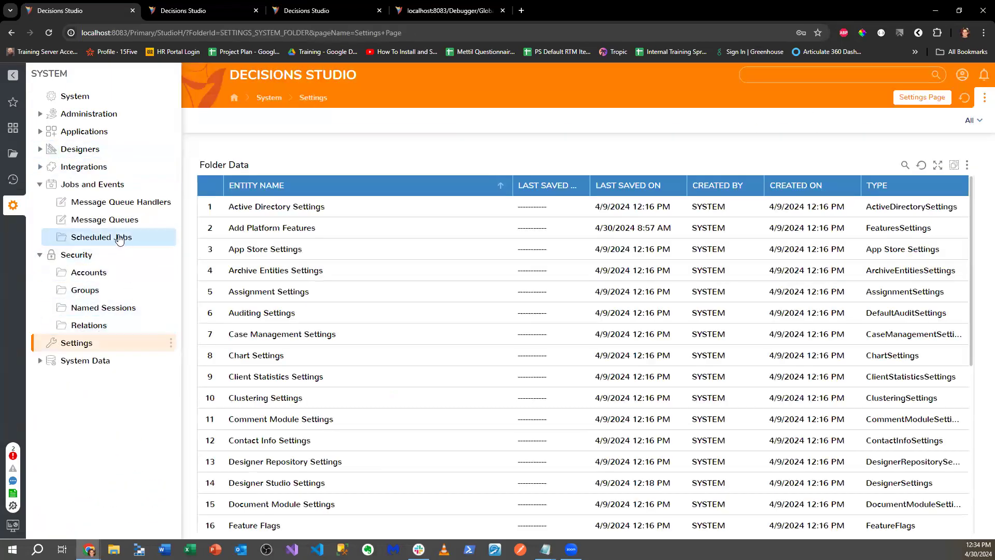
{"action": "left_click", "coordinate": [40, 113]}
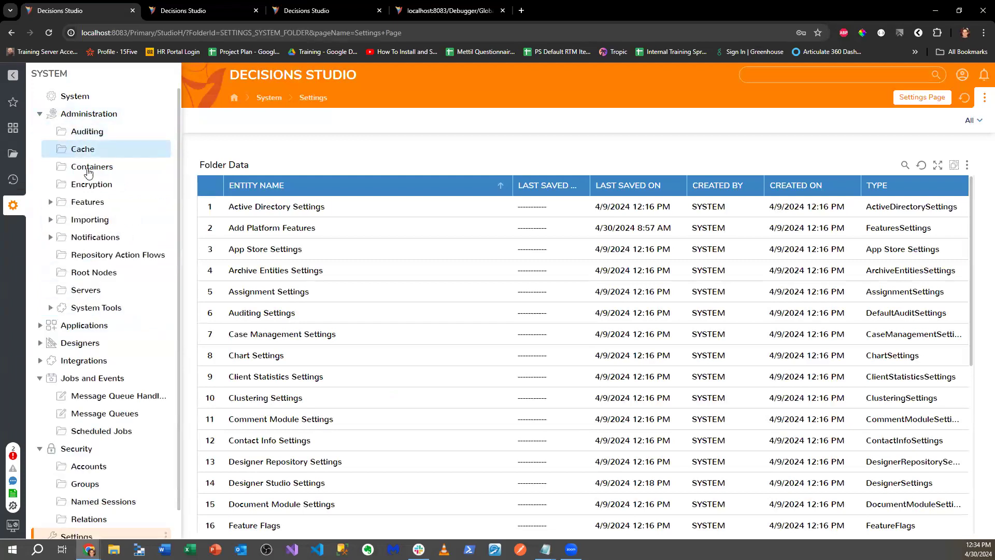
{"action": "left_click", "coordinate": [50, 308]}
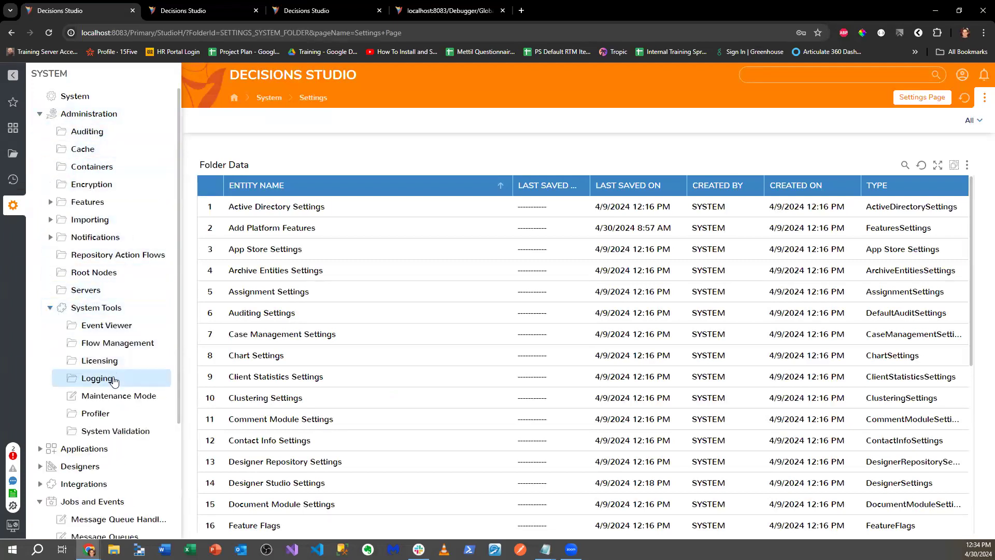
{"action": "left_click", "coordinate": [114, 380]}
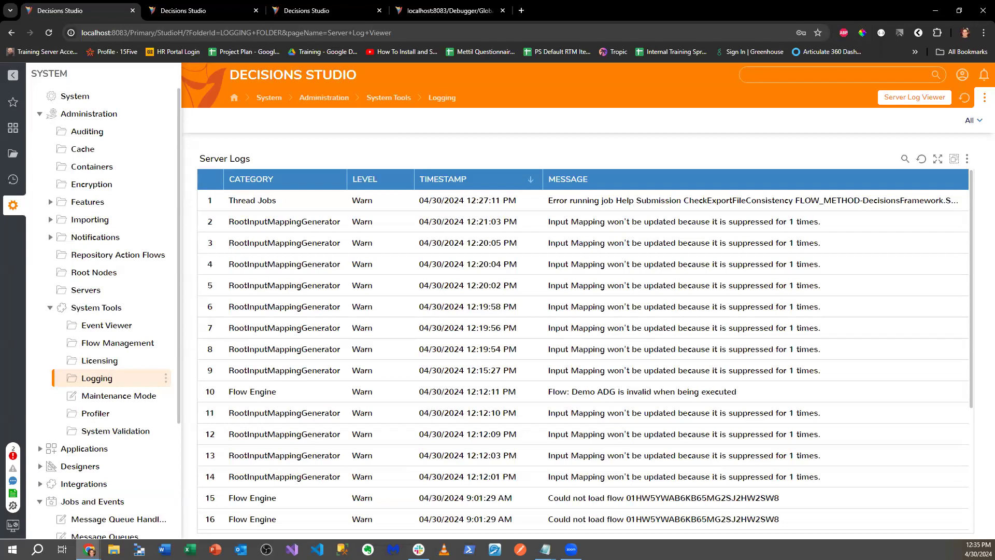
- Collapse the Catalog, Designers and System Tools branches, then open the ForEach Experiment folder
{"action": "left_click", "coordinate": [13, 154]}
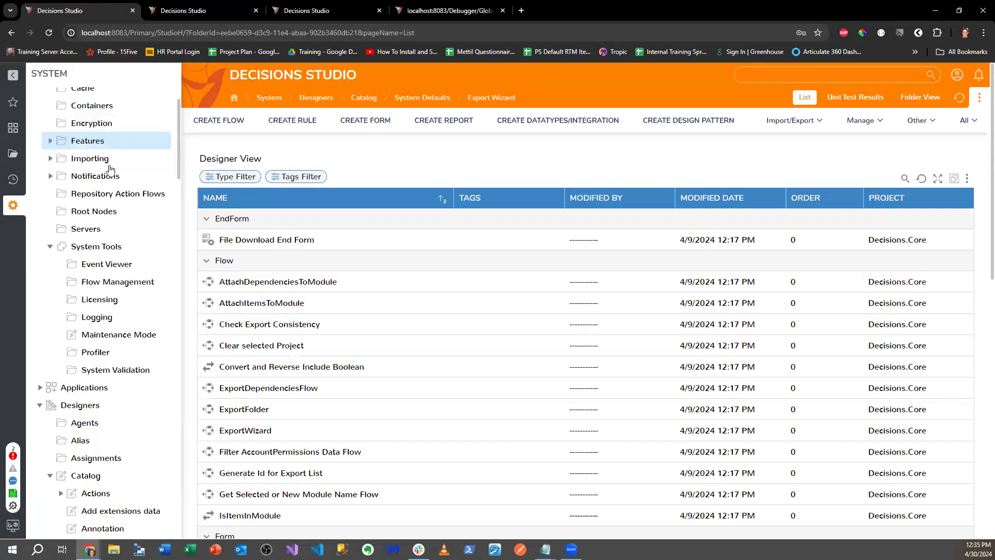
{"action": "scroll", "coordinate": [115, 200], "scroll_direction": "up", "scroll_amount": 15}
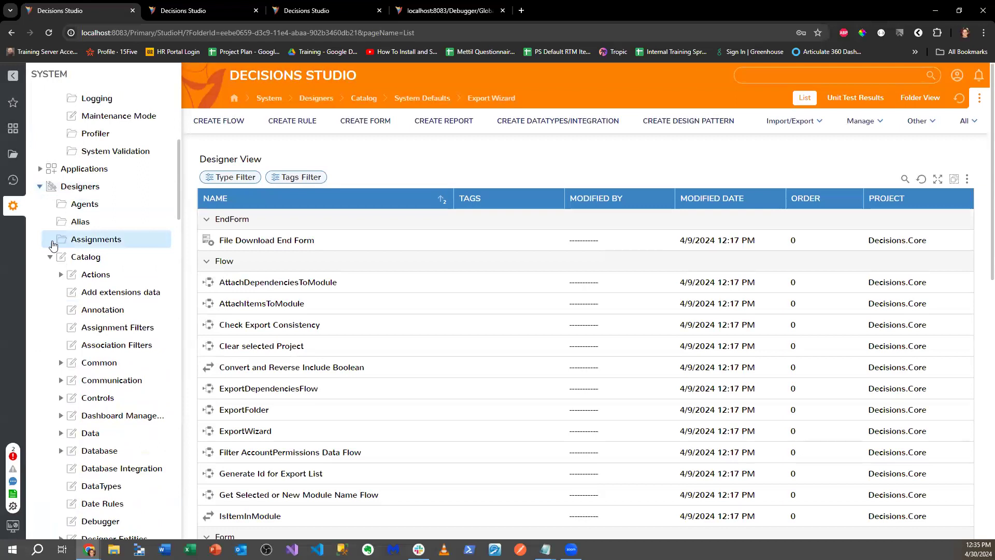
{"action": "left_click", "coordinate": [49, 259]}
{"action": "left_click", "coordinate": [40, 187]}
{"action": "scroll", "coordinate": [55, 192], "scroll_direction": "up", "scroll_amount": 2}
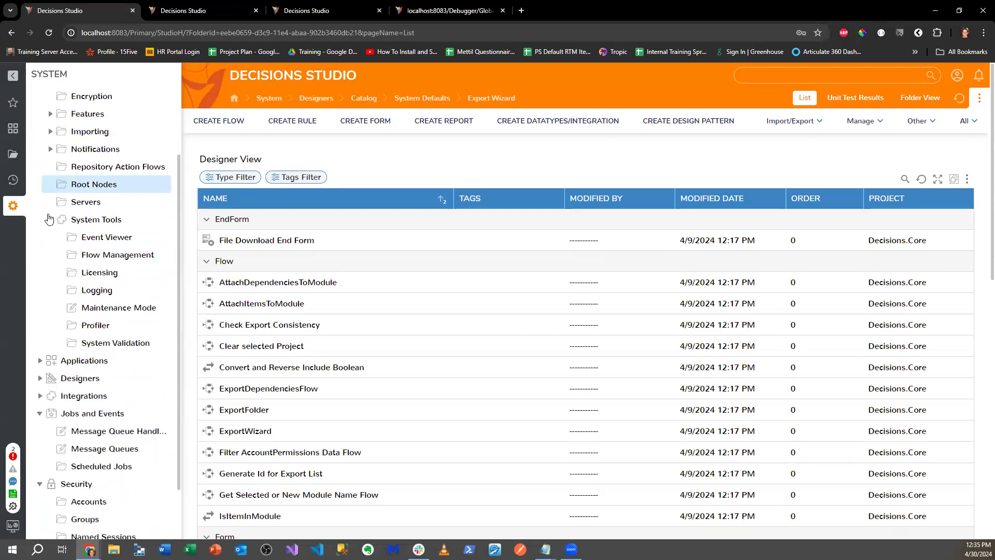
{"action": "left_click", "coordinate": [50, 261]}
{"action": "scroll", "coordinate": [60, 238], "scroll_direction": "up", "scroll_amount": 2}
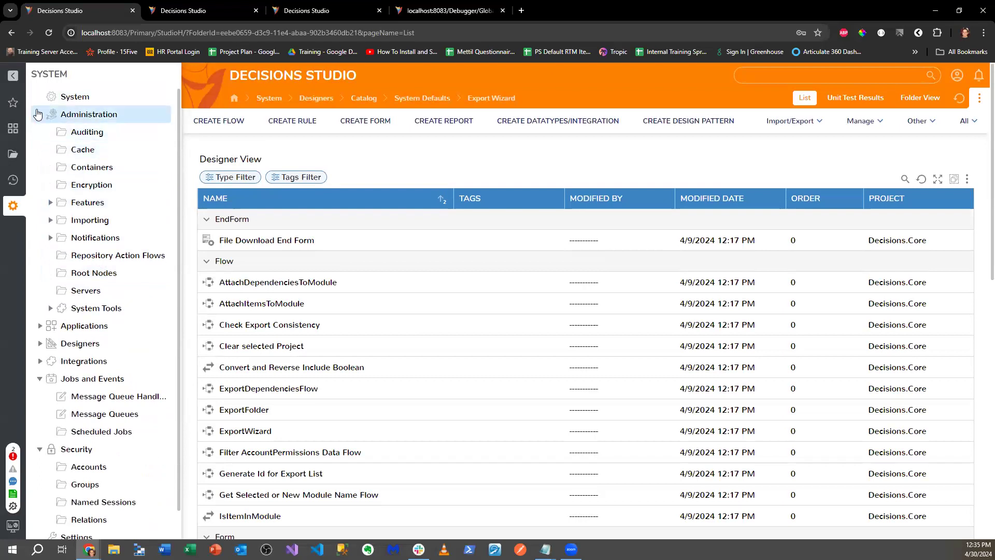
{"action": "left_click", "coordinate": [13, 162]}
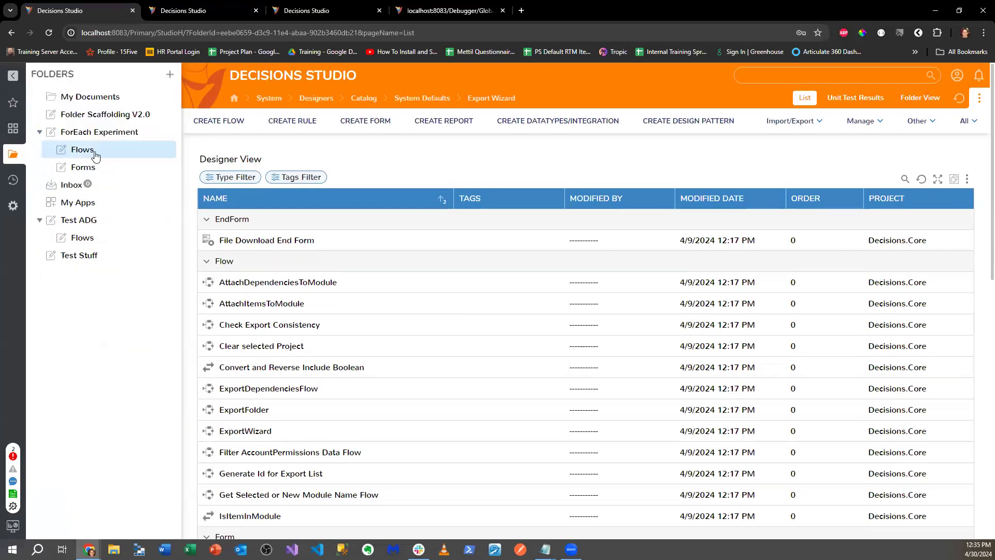
{"action": "left_click", "coordinate": [120, 132]}
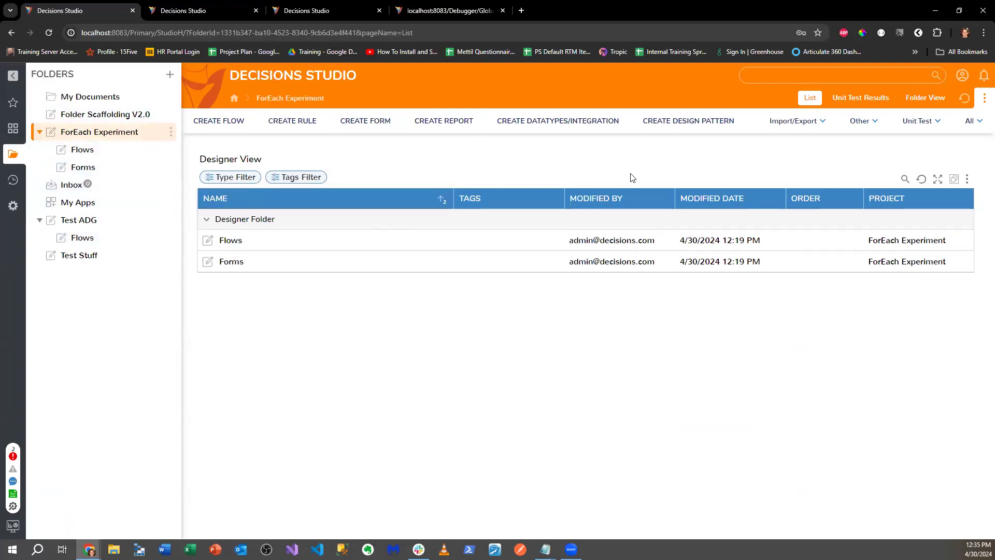
- Browse the Create DataTypes / Integration categories and choose Database Integration > Add Query
{"action": "left_click", "coordinate": [565, 122]}
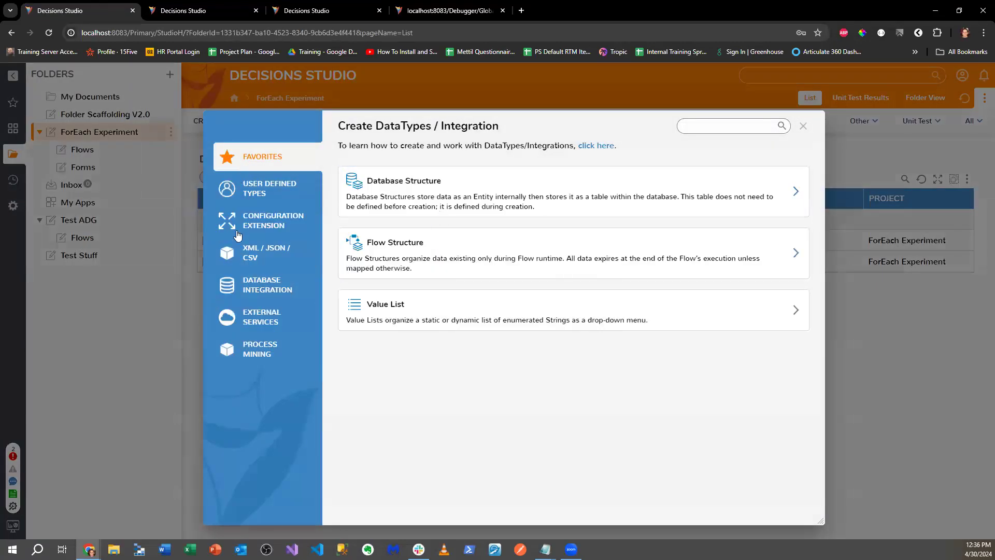
{"action": "left_click", "coordinate": [252, 189]}
{"action": "scroll", "coordinate": [503, 241], "scroll_direction": "down", "scroll_amount": 3}
{"action": "scroll", "coordinate": [474, 251], "scroll_direction": "down", "scroll_amount": 2}
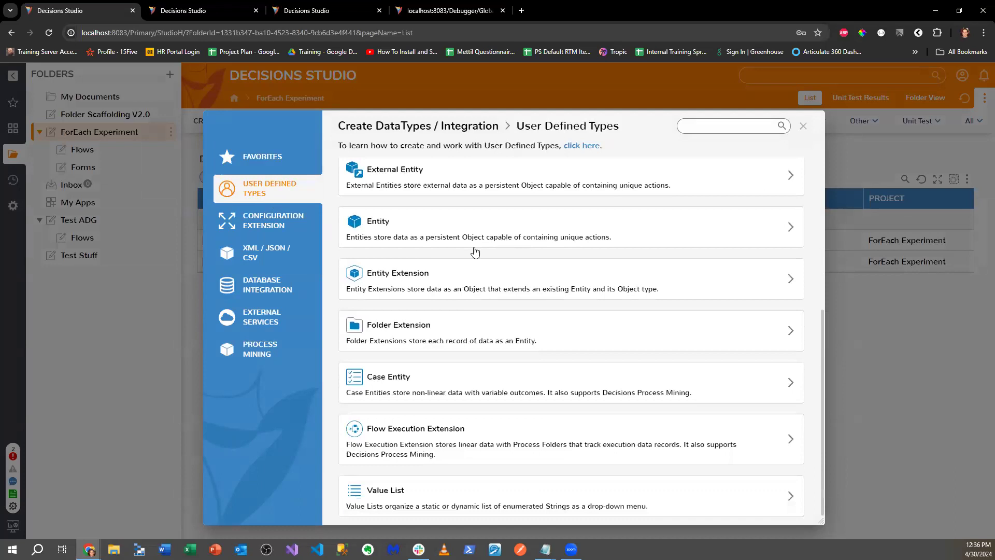
{"action": "left_click", "coordinate": [266, 254]}
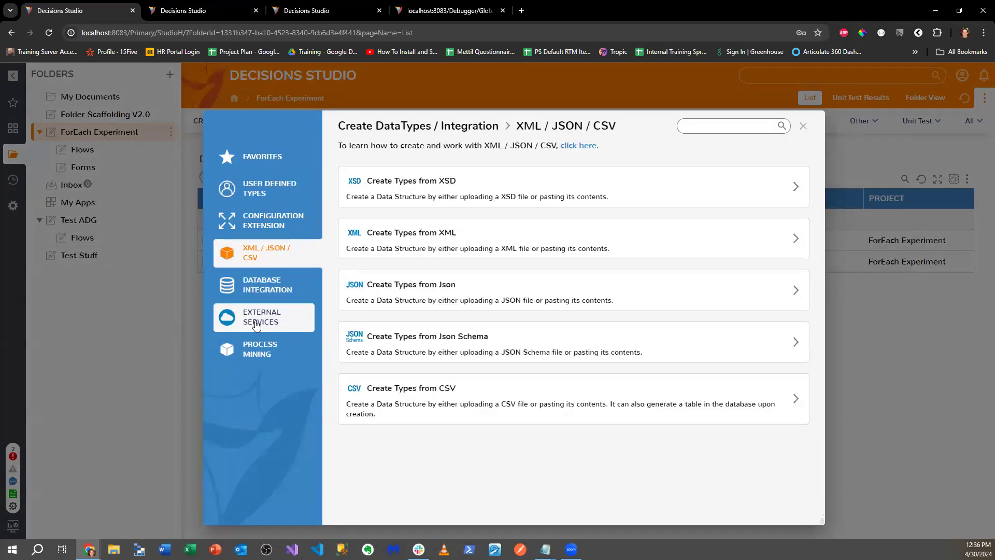
{"action": "left_click", "coordinate": [298, 290]}
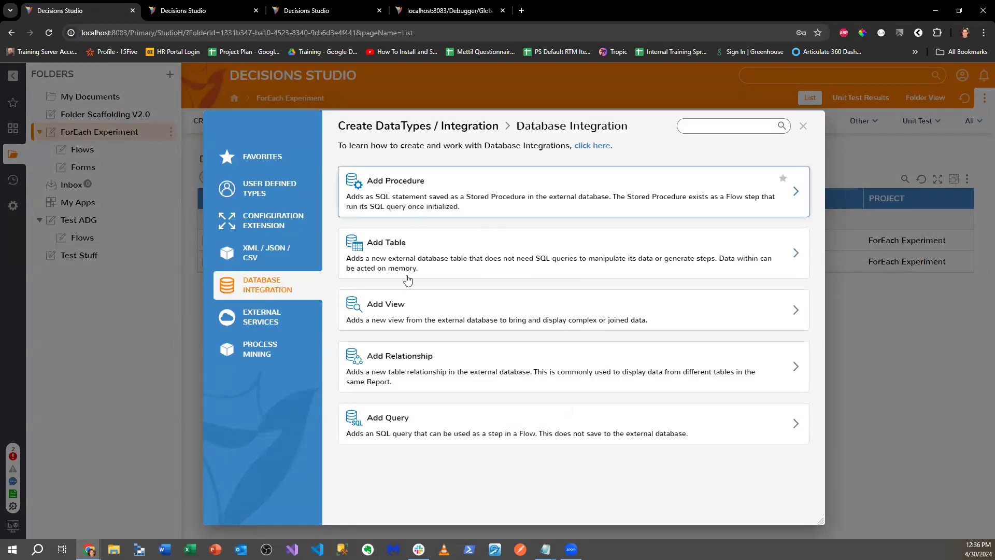
{"action": "left_click", "coordinate": [425, 421]}
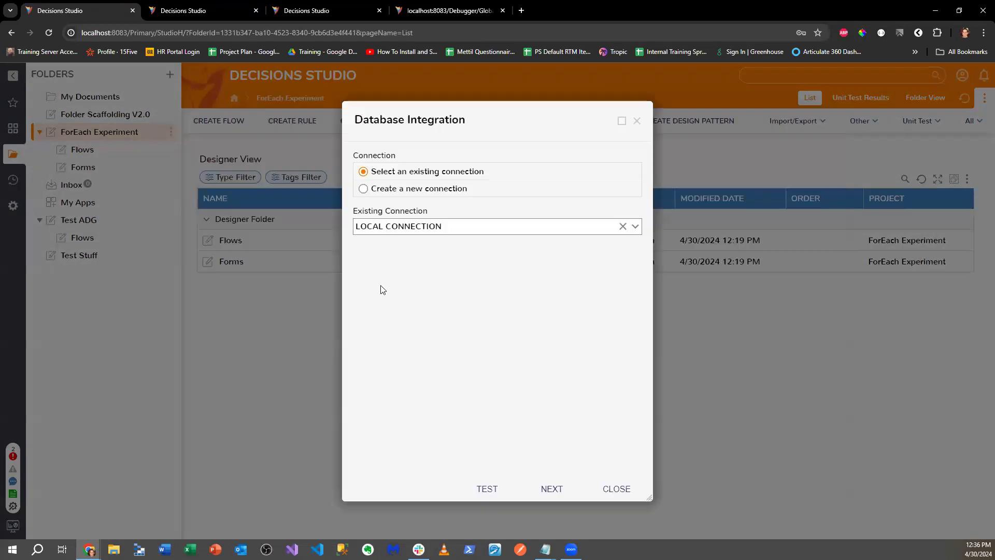
- Keep the existing local connection and name the query DoSomething
{"action": "left_click", "coordinate": [395, 190]}
{"action": "left_click", "coordinate": [399, 186]}
{"action": "left_click", "coordinate": [551, 490]}
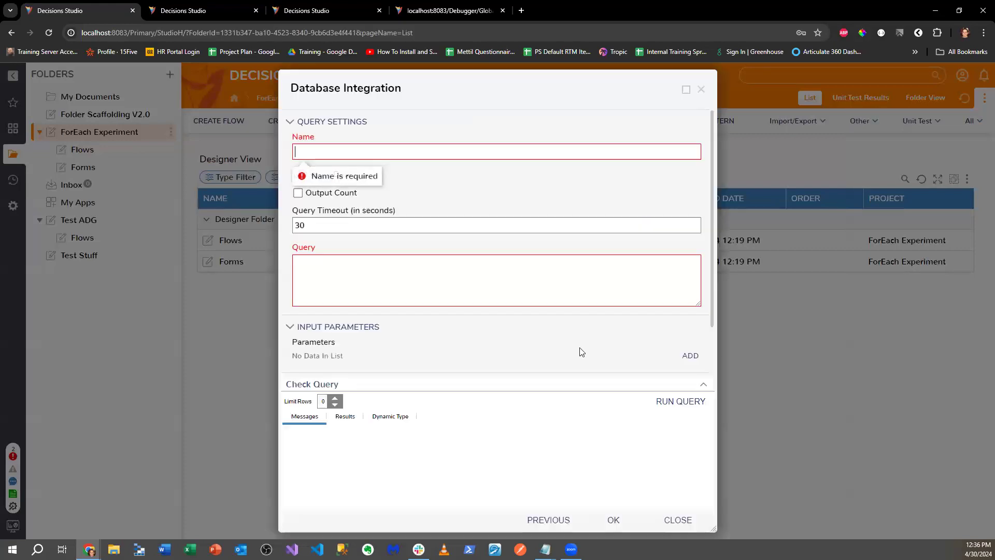
{"action": "left_click", "coordinate": [330, 153]}
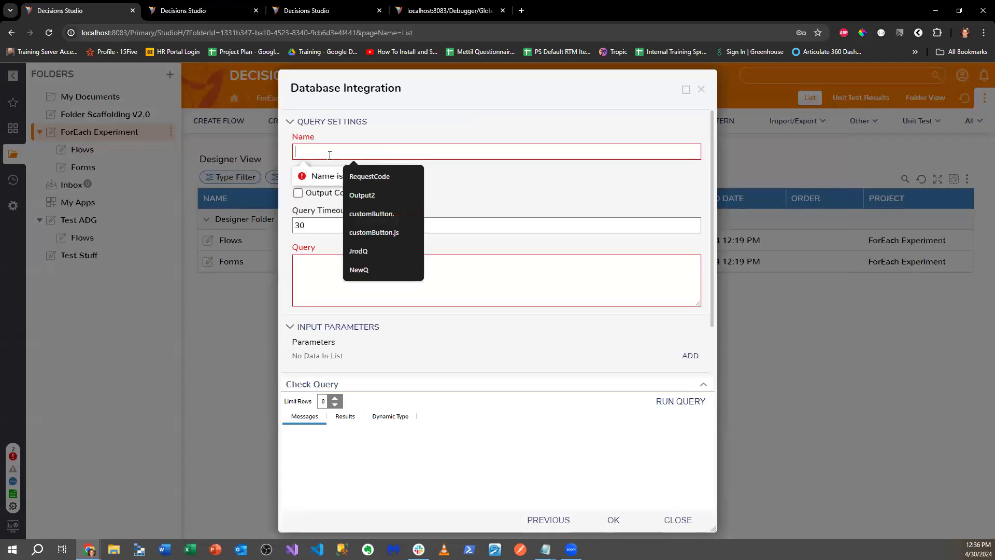
{"action": "type", "text": "DoSOmethign"}
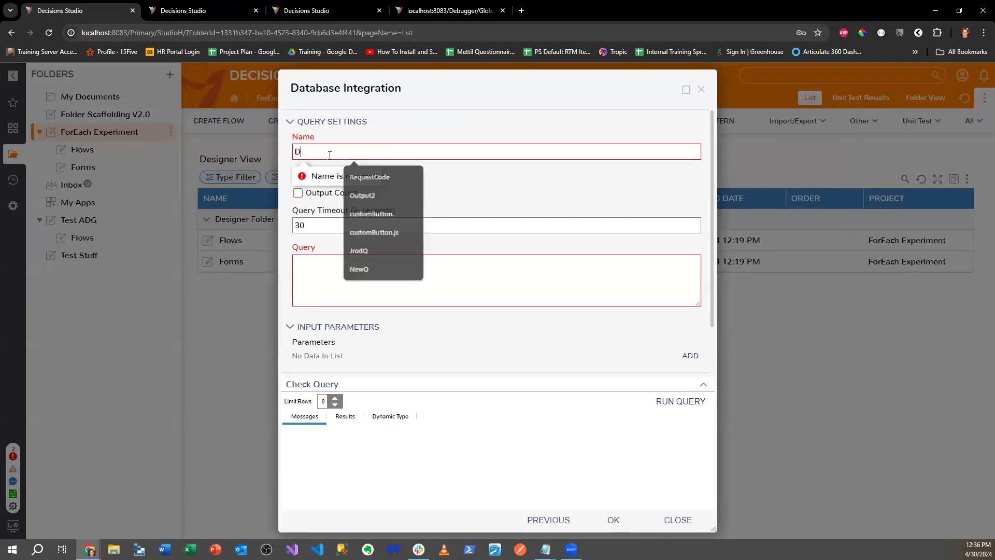
{"action": "key", "text": "BackSpace"}
{"action": "key", "text": "BackSpace"}
{"action": "key", "text": "BackSpace"}
{"action": "key", "text": "BackSpace"}
{"action": "key", "text": "BackSpace"}
{"action": "key", "text": "BackSpace"}
{"action": "key", "text": "BackSpace"}
{"action": "key", "text": "BackSpace"}
{"action": "key", "text": "BackSpace"}
{"action": "type", "text": "Something"}
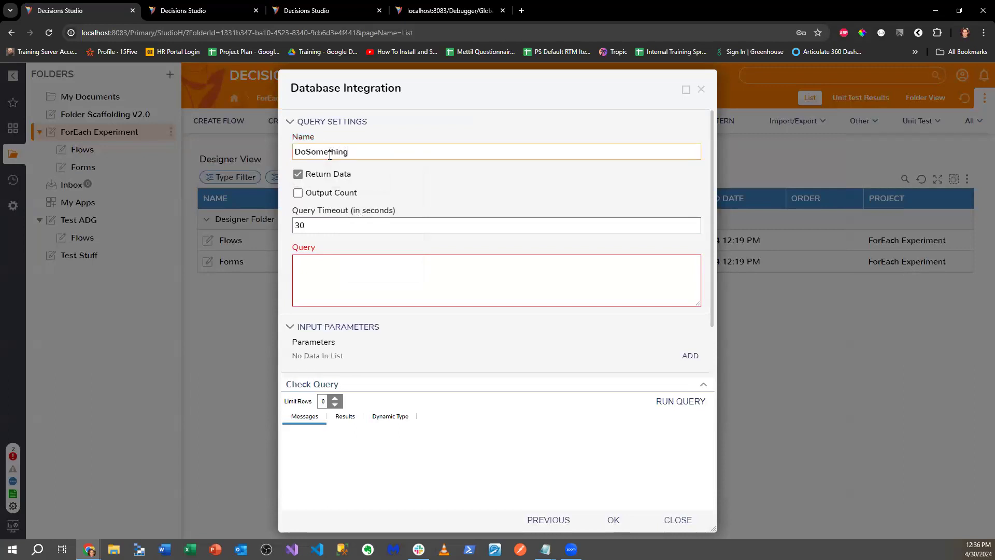
- Enter 'Select * from entity_accoun' as the query and run it, getting an error
{"action": "left_click", "coordinate": [331, 268]}
{"action": "type", "text": "Select * from"}
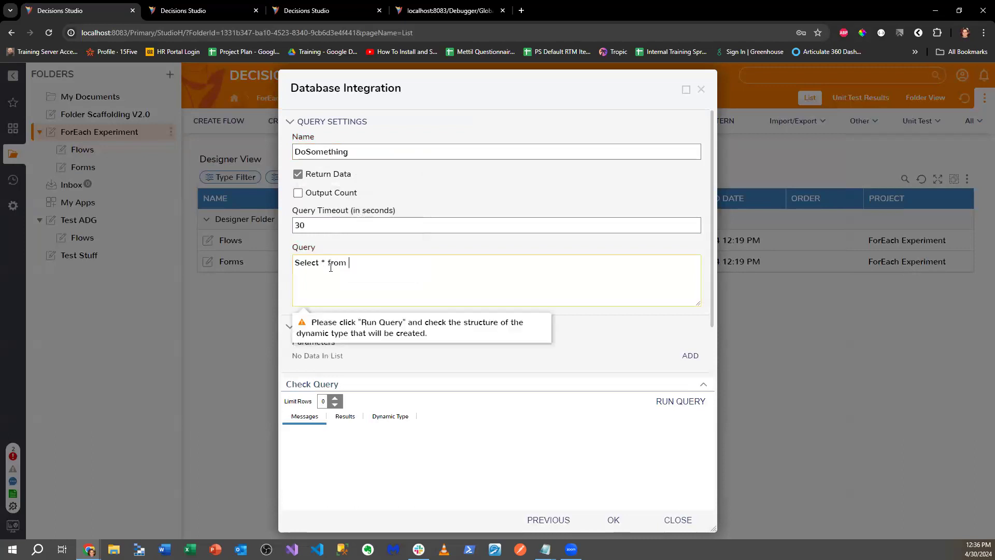
{"action": "type", "text": " entity_accoun"}
{"action": "left_click", "coordinate": [682, 404]}
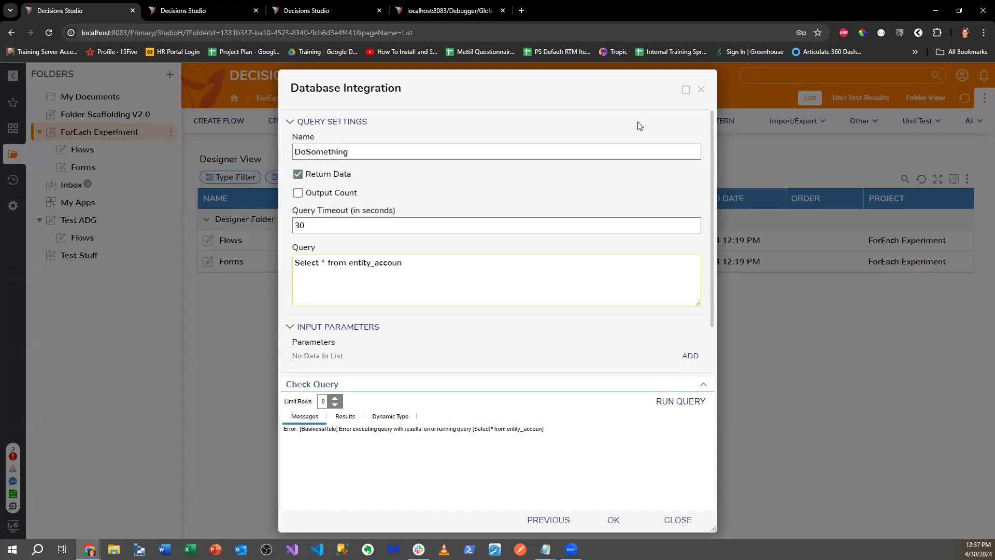
- Close the Database Integration dialog without saving the DoSomething query
{"action": "left_click", "coordinate": [701, 89]}
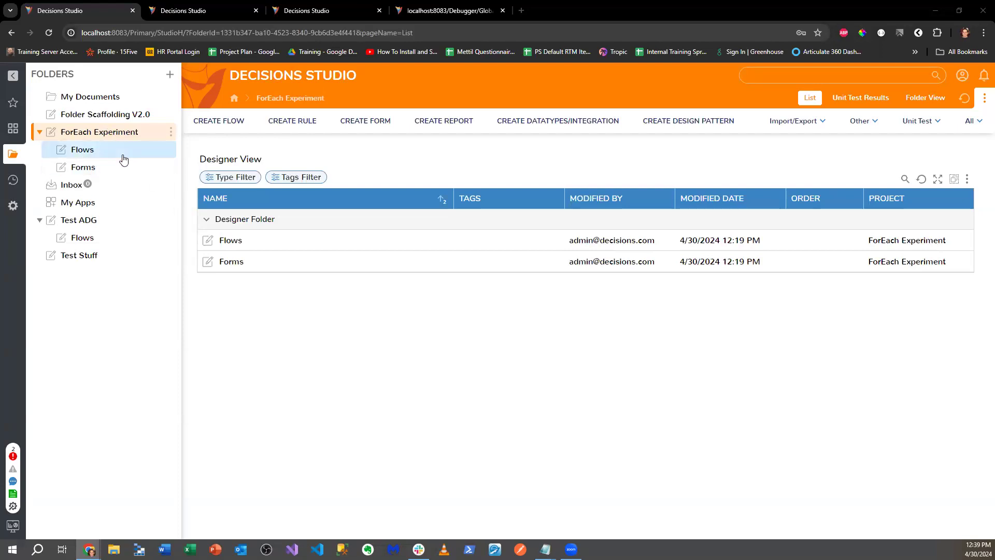
- Create a flow named 'Example Flow' in ForEach Experiment > Flows
{"action": "left_click", "coordinate": [13, 205]}
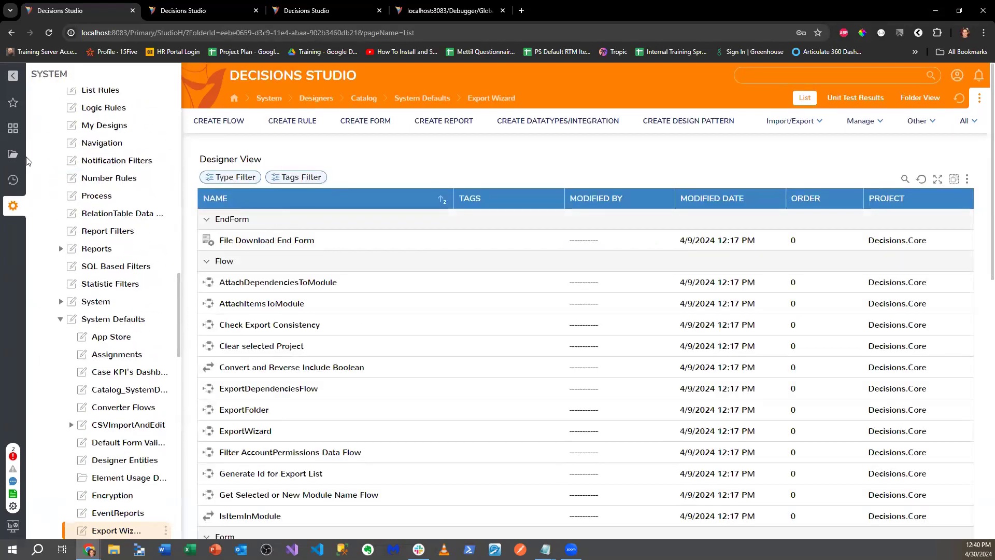
{"action": "left_click", "coordinate": [15, 155]}
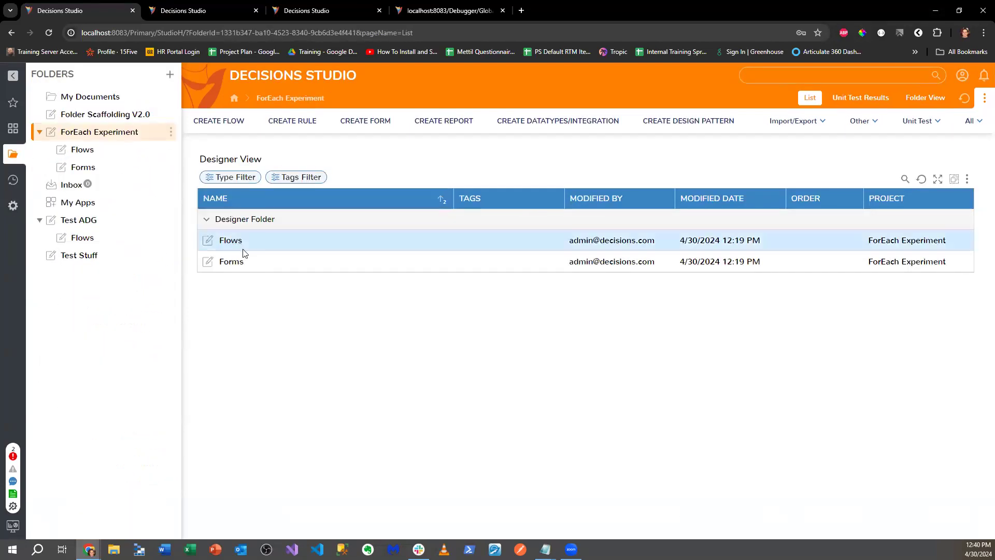
{"action": "left_click", "coordinate": [236, 243]}
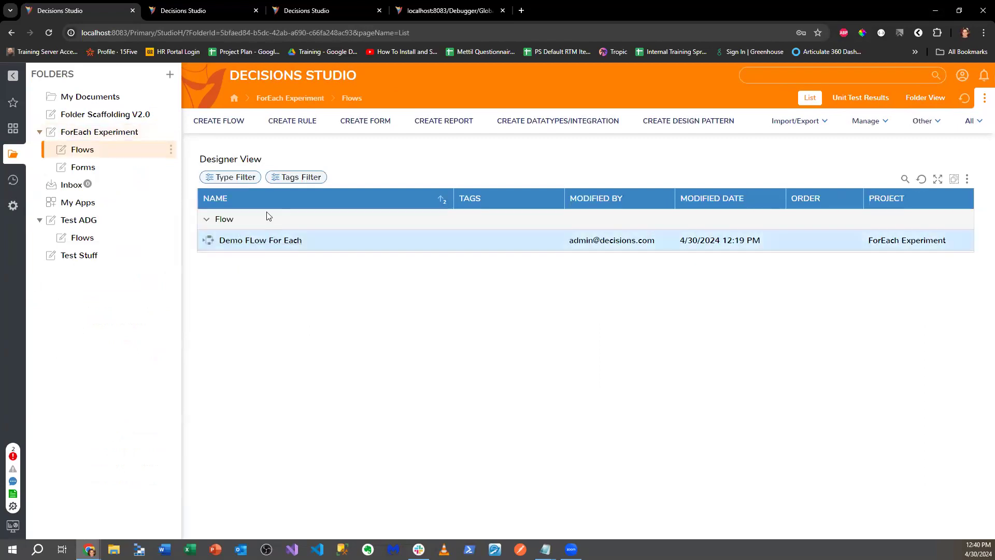
{"action": "left_click", "coordinate": [228, 121]}
{"action": "type", "text": "Example "}
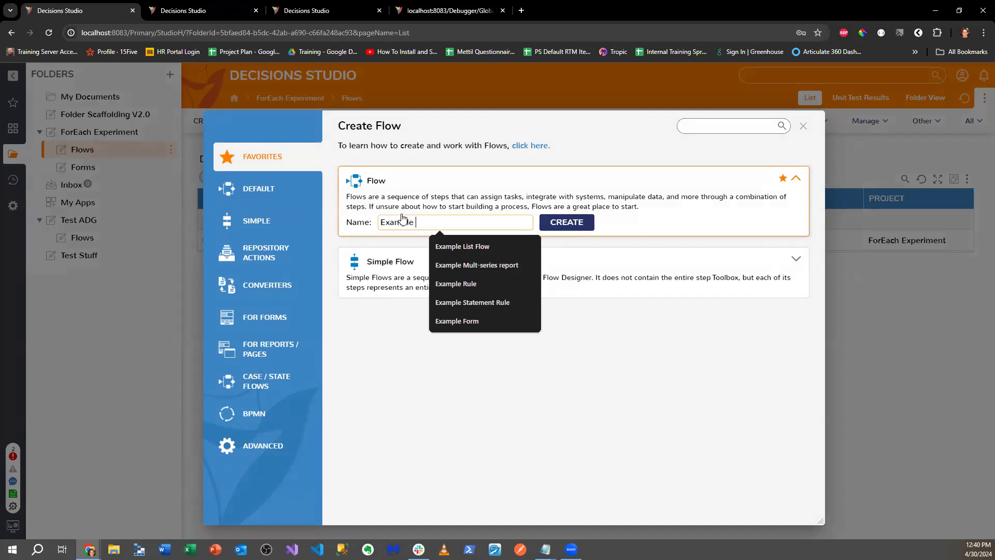
{"action": "type", "text": "Flow"}
{"action": "key", "text": "Return"}
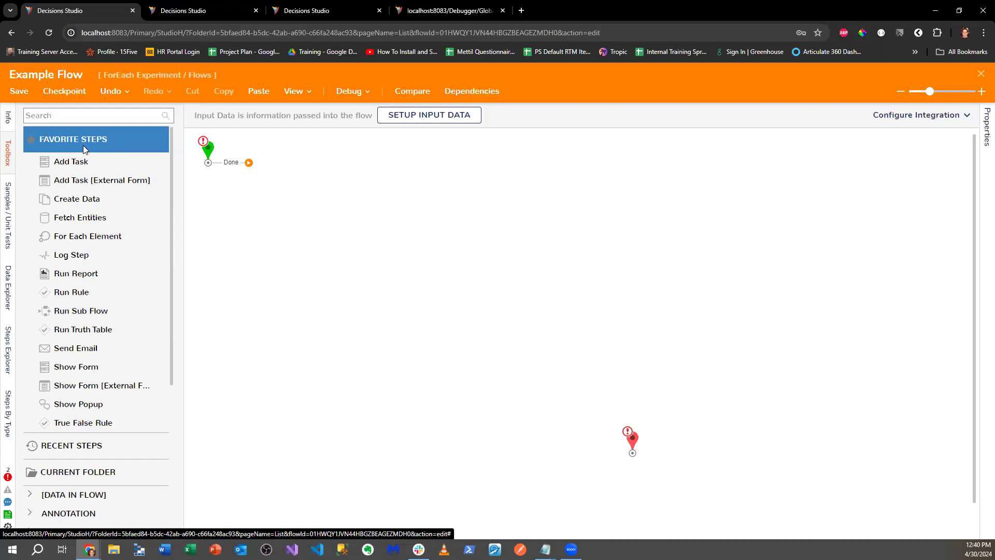
- Add a Send Email step from the Toolbox and wire it between Start and End
{"action": "left_click", "coordinate": [97, 114]}
{"action": "type", "text": "send Email"}
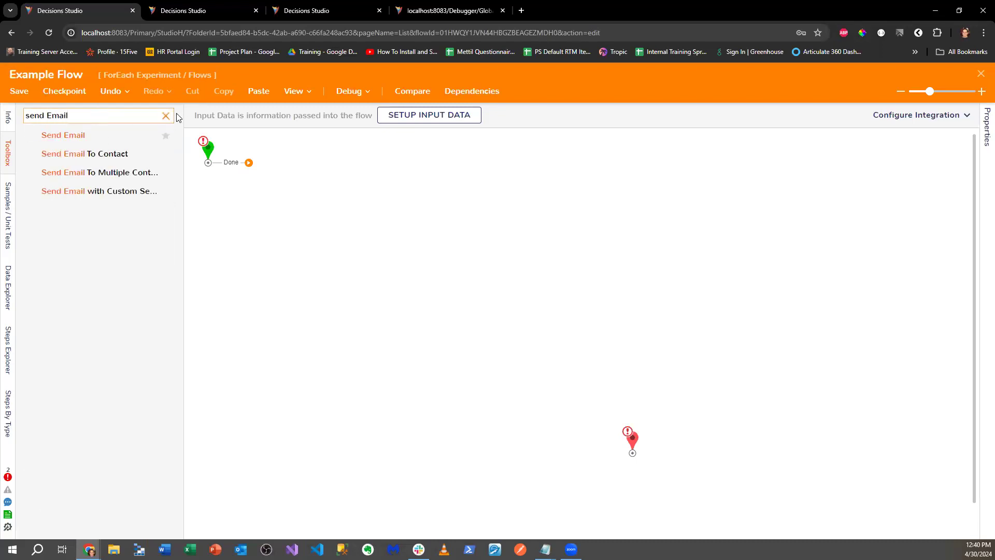
{"action": "left_click_drag", "start_coordinate": [127, 135], "coordinate": [411, 230]}
{"action": "left_click_drag", "start_coordinate": [208, 162], "coordinate": [394, 230]}
{"action": "mouse_move", "coordinate": [466, 231]}
{"action": "left_mouse_down"}
{"action": "mouse_move", "coordinate": [606, 440]}
{"action": "mouse_move", "coordinate": [630, 451]}
{"action": "left_mouse_up"}
- Uncheck Use Default SMTP Settings, review the SMTP settings unchanged, and search the Toolbox for 'Add Task'
{"action": "scroll", "coordinate": [868, 258], "scroll_direction": "down", "scroll_amount": 5}
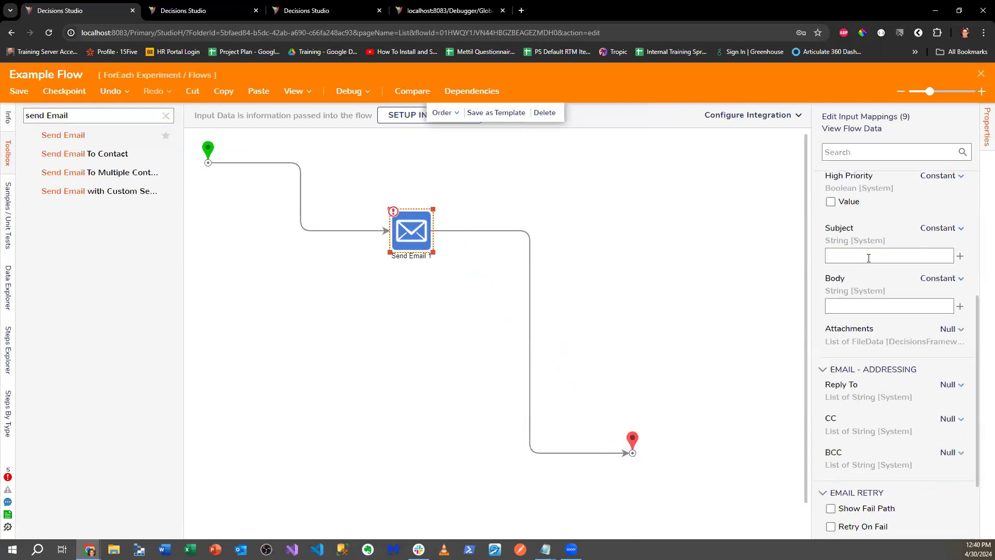
{"action": "scroll", "coordinate": [869, 257], "scroll_direction": "down", "scroll_amount": 3}
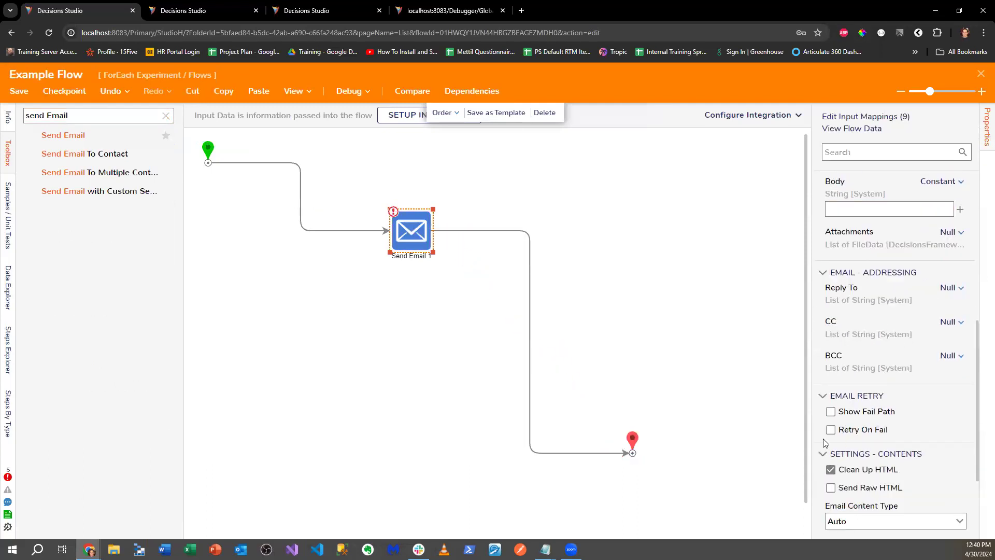
{"action": "scroll", "coordinate": [826, 443], "scroll_direction": "down", "scroll_amount": 3}
{"action": "left_click", "coordinate": [835, 473]}
{"action": "left_click", "coordinate": [831, 478]}
{"action": "scroll", "coordinate": [839, 425], "scroll_direction": "down", "scroll_amount": 1}
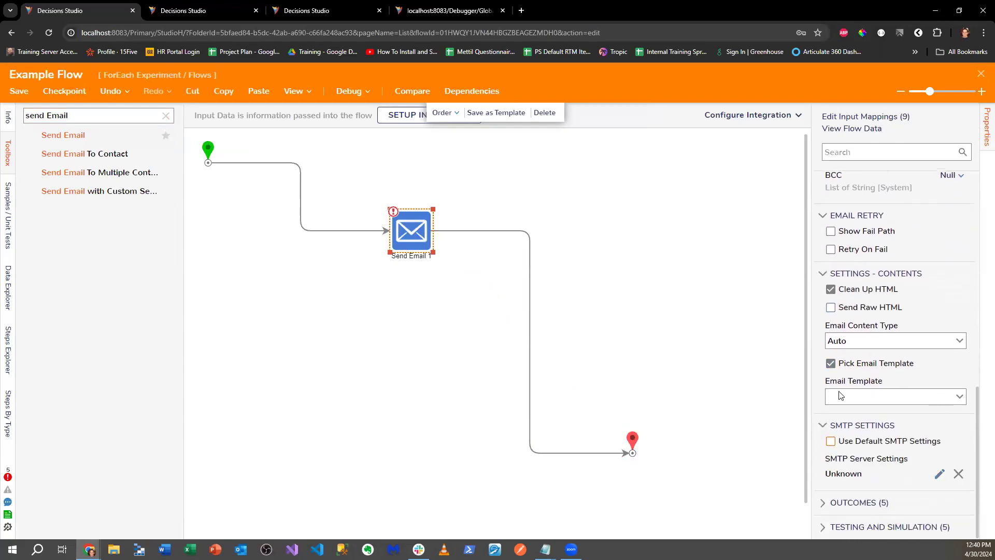
{"action": "left_click", "coordinate": [939, 474]}
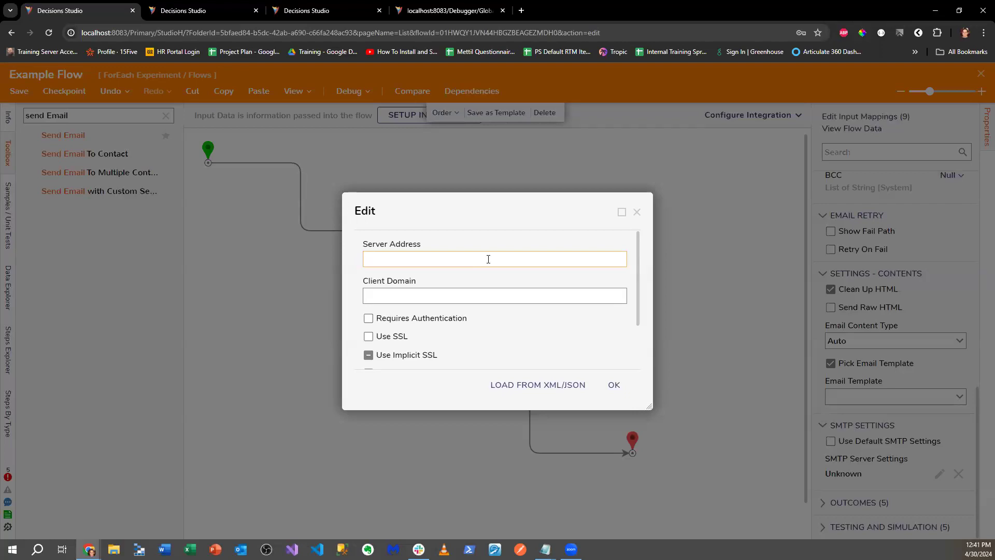
{"action": "left_click", "coordinate": [637, 211]}
{"action": "key", "text": "ctrl+a"}
{"action": "type", "text": "Add Ta"}
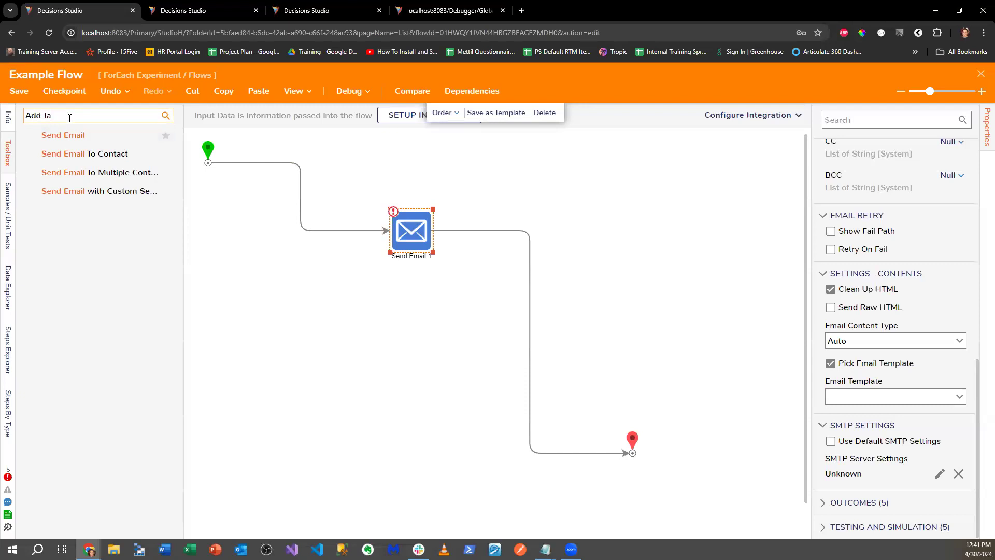
{"action": "type", "text": "sk"}
- Insert an Add Task step after Send Email 1 and expand its advanced and email settings
{"action": "left_click_drag", "start_coordinate": [67, 135], "coordinate": [539, 300]}
{"action": "scroll", "coordinate": [892, 357], "scroll_direction": "down", "scroll_amount": 2}
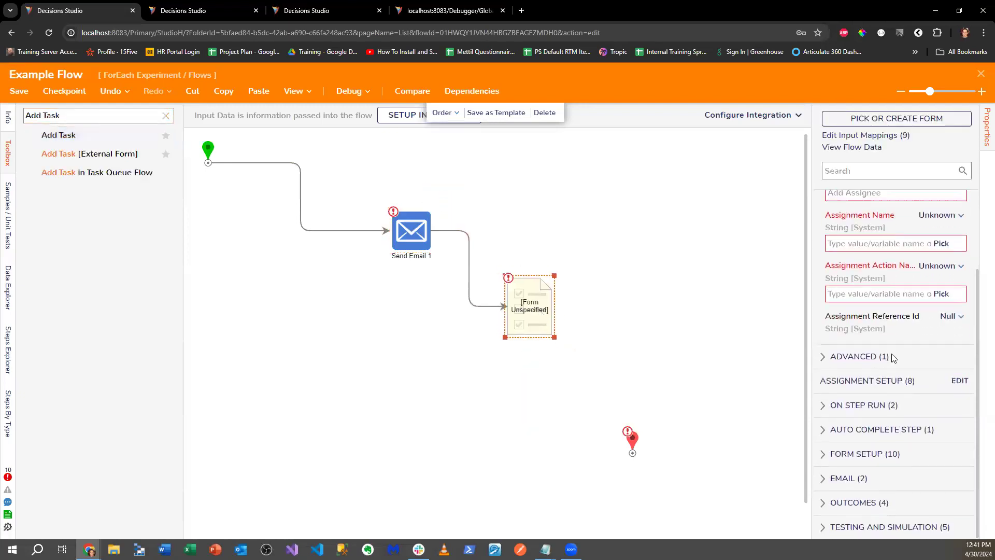
{"action": "left_click", "coordinate": [863, 357]}
{"action": "scroll", "coordinate": [866, 370], "scroll_direction": "down", "scroll_amount": 1}
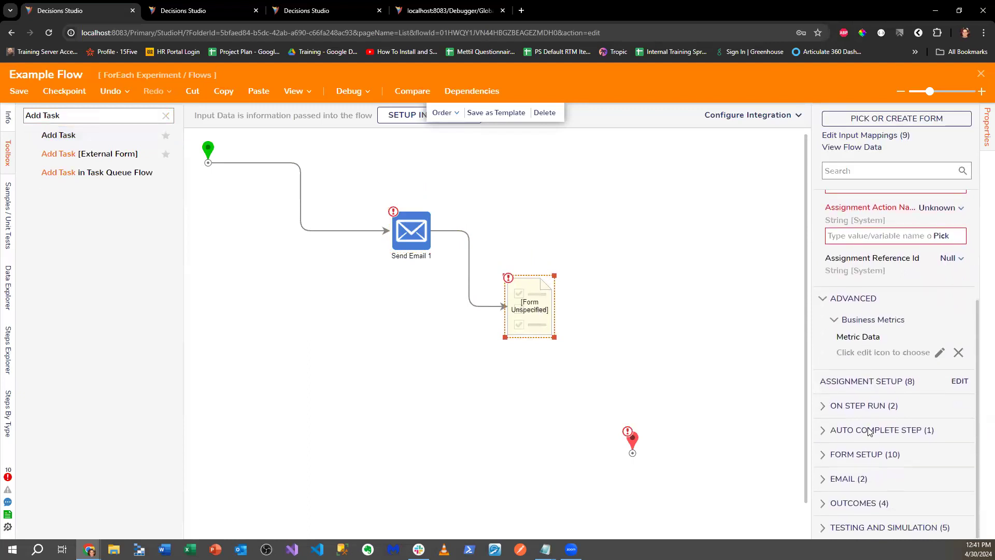
{"action": "left_click", "coordinate": [828, 479]}
{"action": "scroll", "coordinate": [901, 453], "scroll_direction": "down", "scroll_amount": 3}
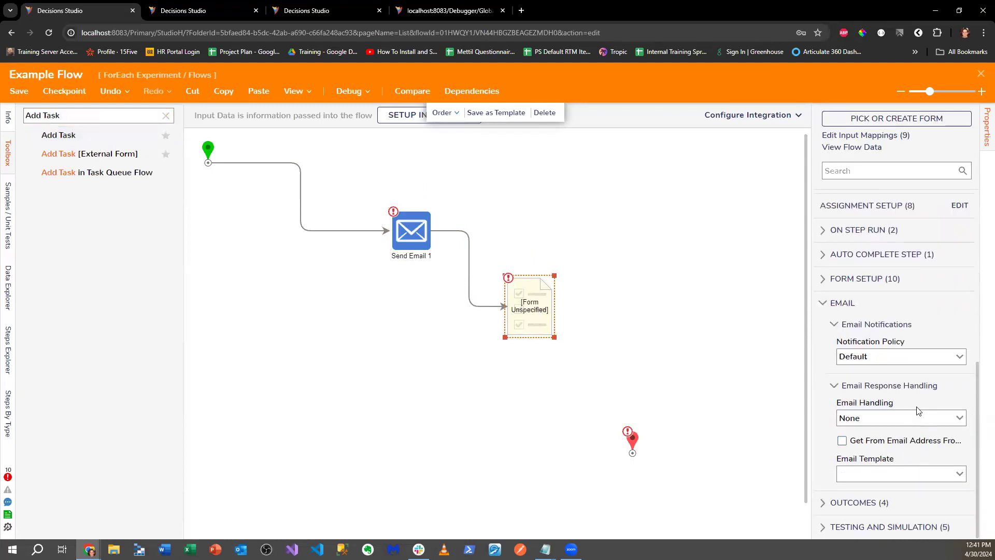
- Set the task's notification policy to Custom, leave the body empty, and open Assignment Setup
{"action": "left_click", "coordinate": [959, 357]}
{"action": "left_click", "coordinate": [868, 409]}
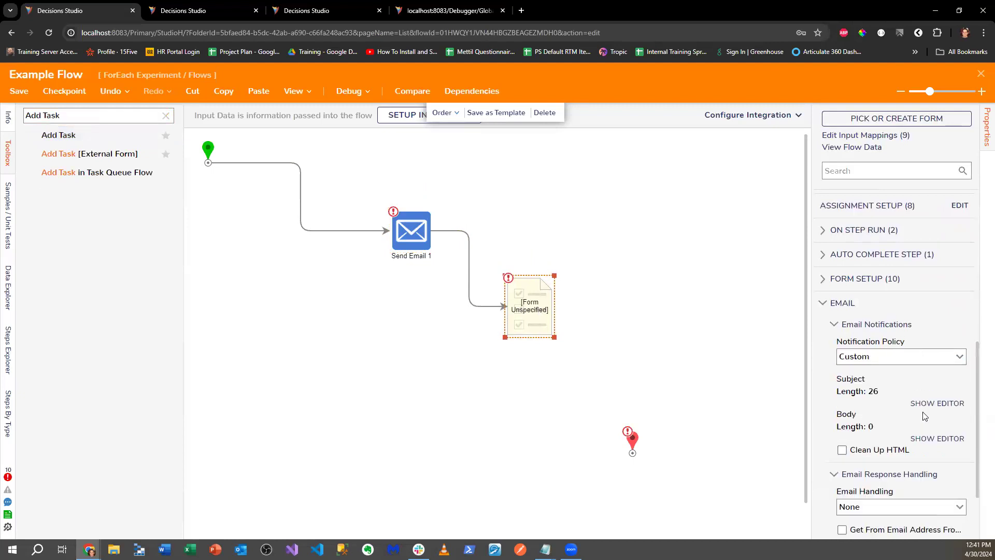
{"action": "left_click", "coordinate": [925, 439]}
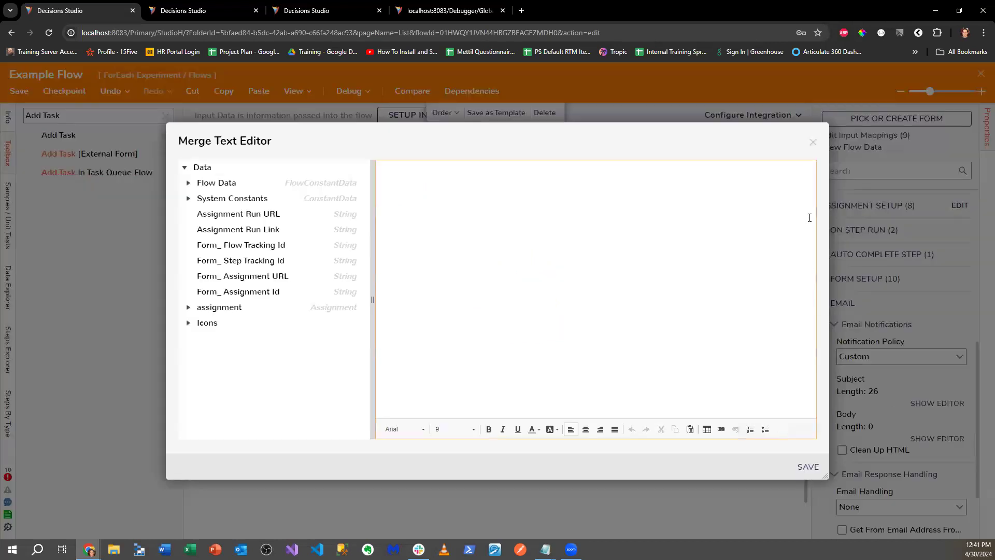
{"action": "left_click", "coordinate": [812, 143]}
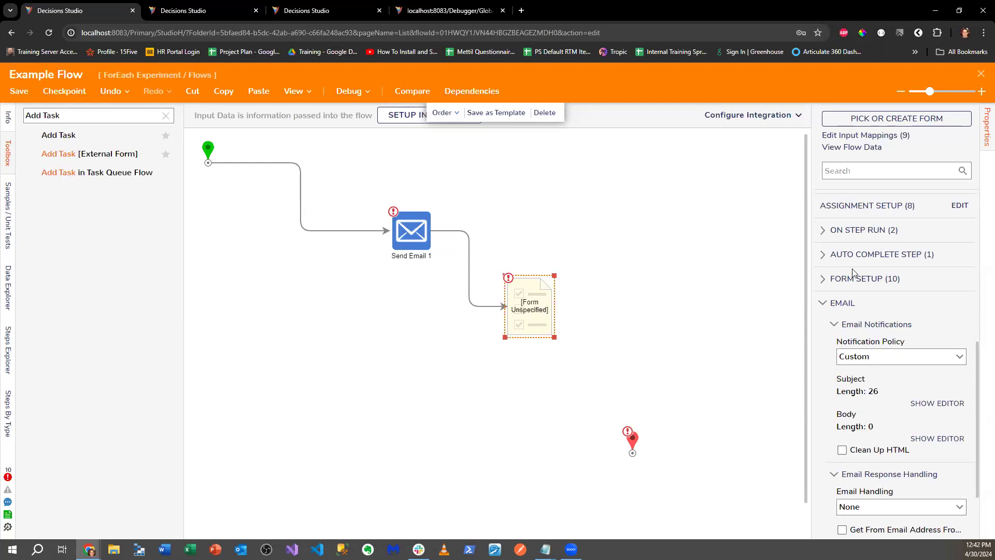
{"action": "left_click", "coordinate": [959, 206]}
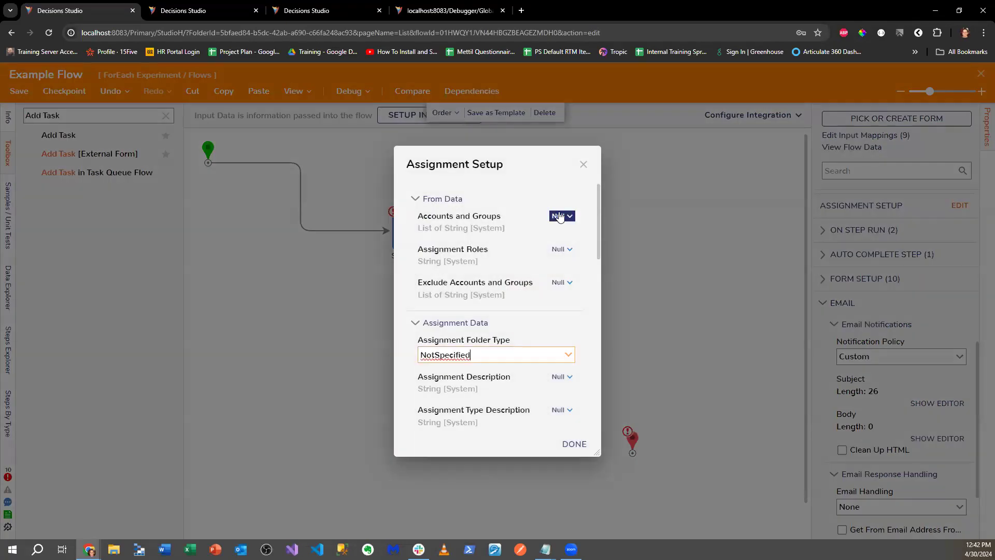
- Check the Accounts and Groups value source options and scroll through Assignment Setup, closing it unchanged
{"action": "left_click", "coordinate": [558, 216]}
{"action": "left_click", "coordinate": [452, 176]}
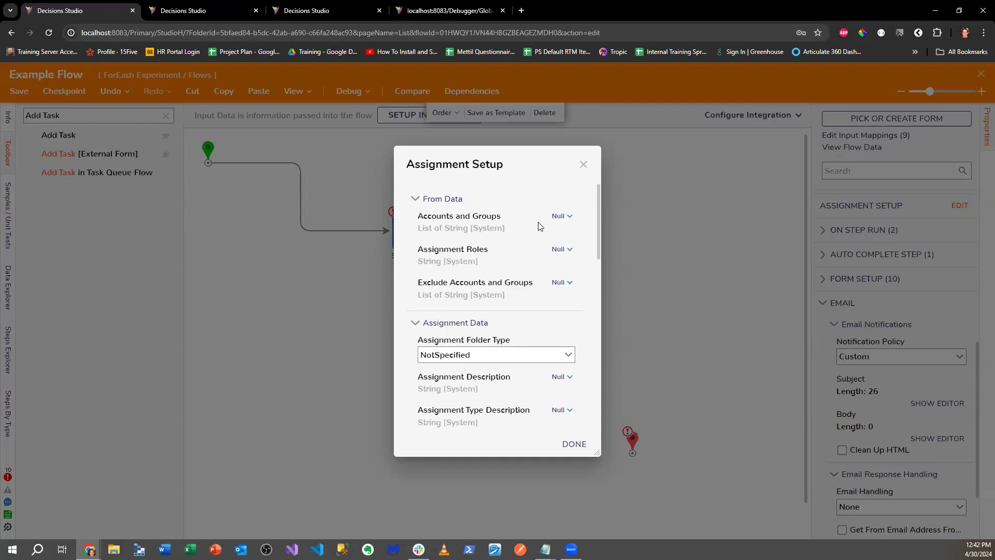
{"action": "left_click_drag", "start_coordinate": [469, 164], "coordinate": [471, 147]}
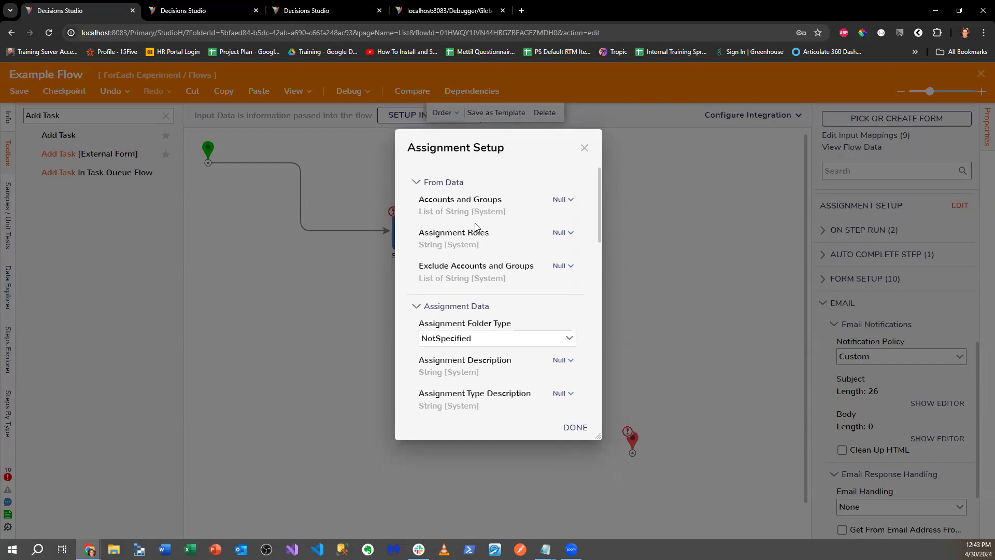
{"action": "scroll", "coordinate": [476, 227], "scroll_direction": "down", "scroll_amount": 2}
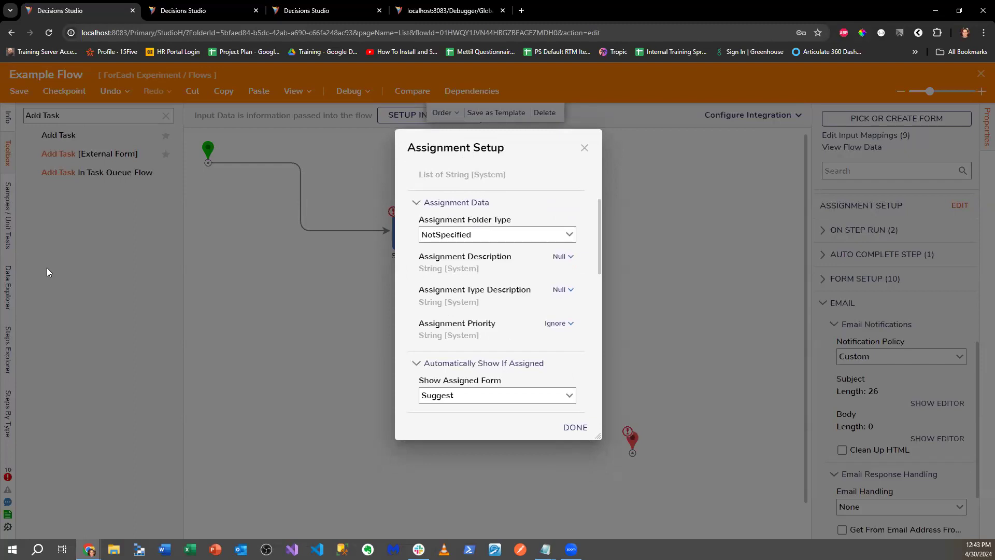
{"action": "scroll", "coordinate": [516, 275], "scroll_direction": "down", "scroll_amount": 3}
{"action": "scroll", "coordinate": [515, 275], "scroll_direction": "down", "scroll_amount": 5}
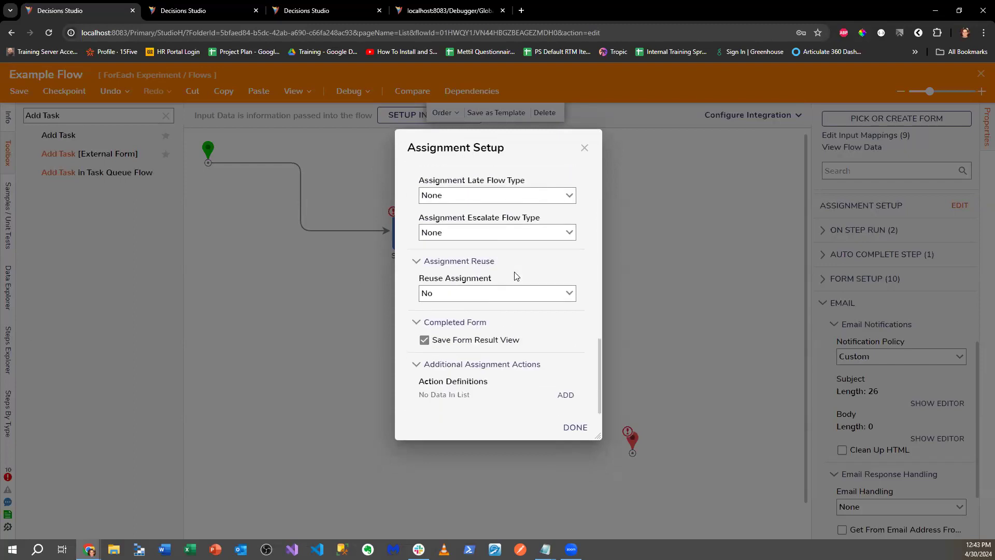
{"action": "left_click", "coordinate": [585, 148]}
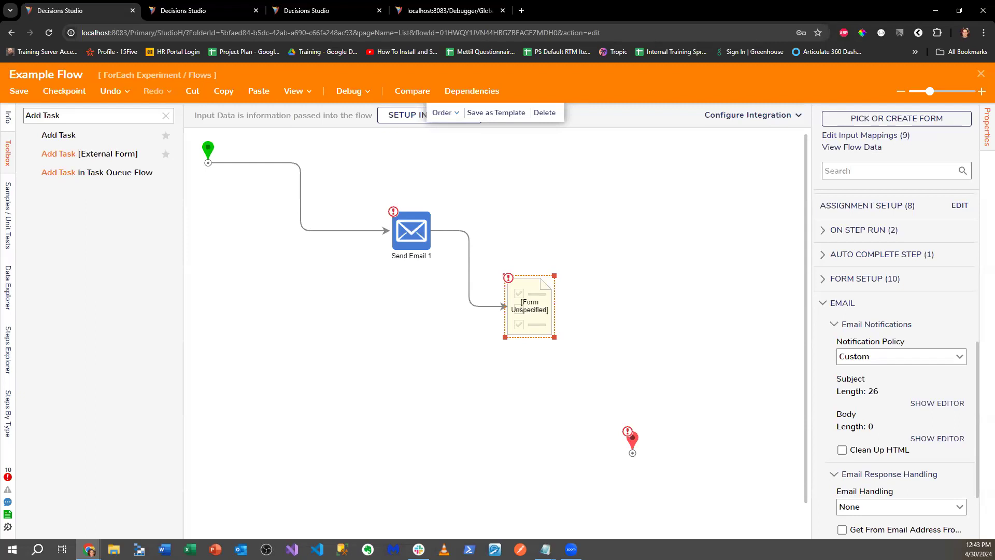
- Close the Example Flow designer, bringing up the save prompt
{"action": "left_click", "coordinate": [981, 73]}
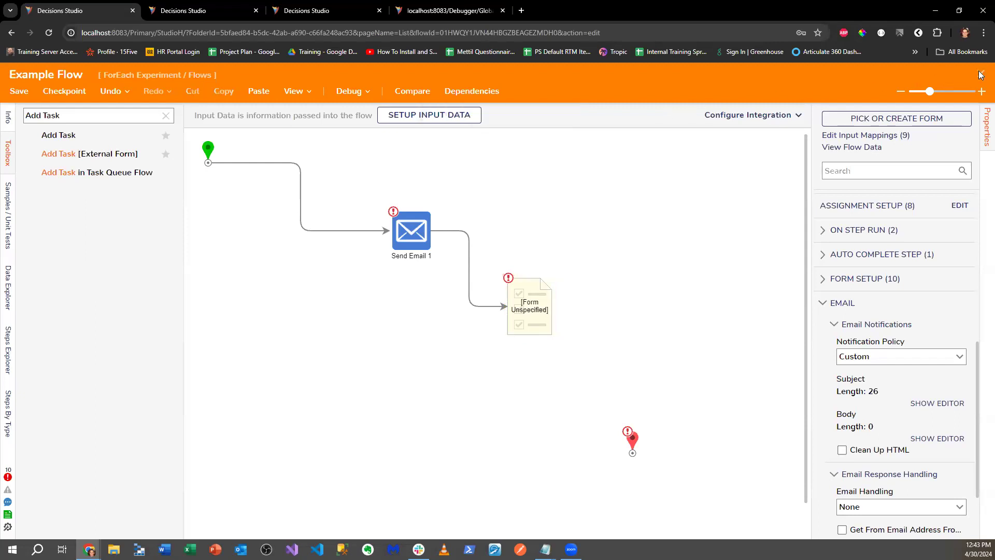
- Discard the unsaved flow changes and load documentation.decisions.com in a new browser tab
{"action": "left_click", "coordinate": [575, 359]}
{"action": "left_click", "coordinate": [521, 11]}
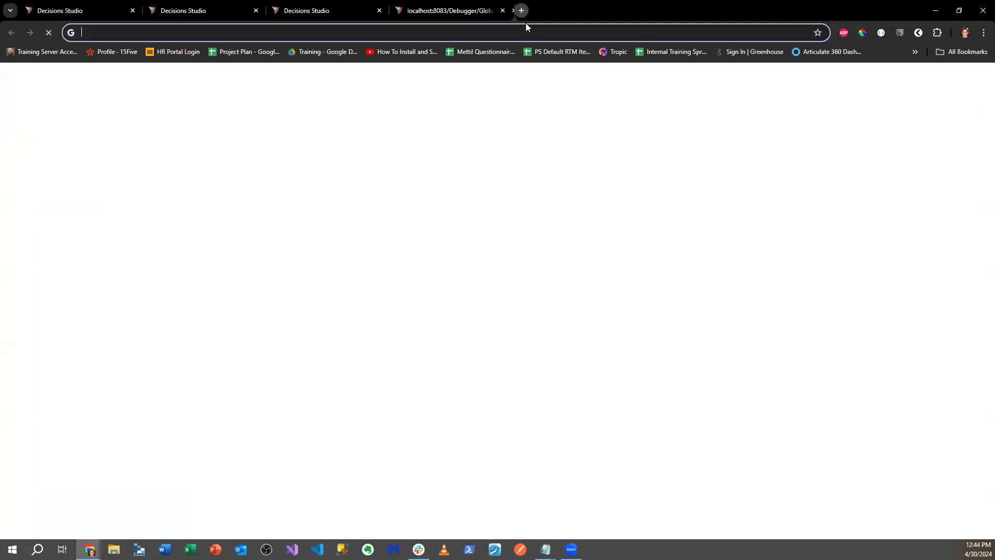
{"action": "type", "text": "documentation.decisions.com/docs"}
{"action": "key", "text": "Return"}
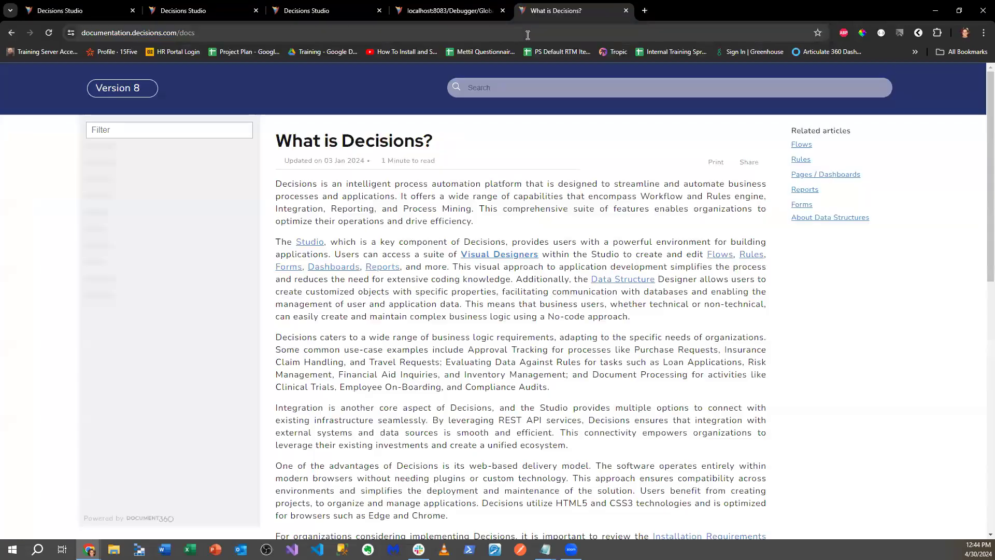
- Search the documentation for 'configuration extension' and open the Creating Configuration Extensions article
{"action": "type", "text": "on"}
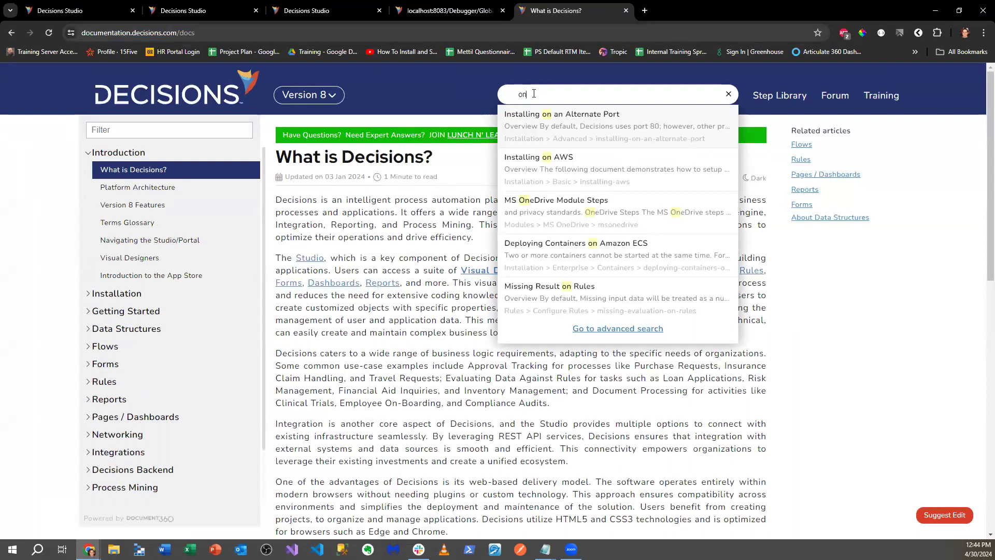
{"action": "key", "text": "BackSpace"}
{"action": "key", "text": "BackSpace"}
{"action": "type", "text": "co"}
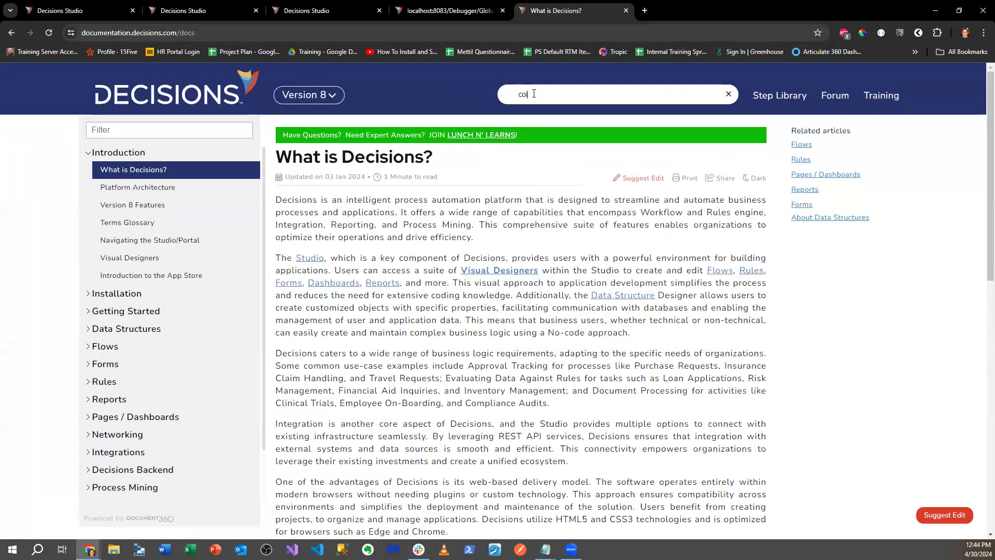
{"action": "type", "text": "nfiguration extenmsion"}
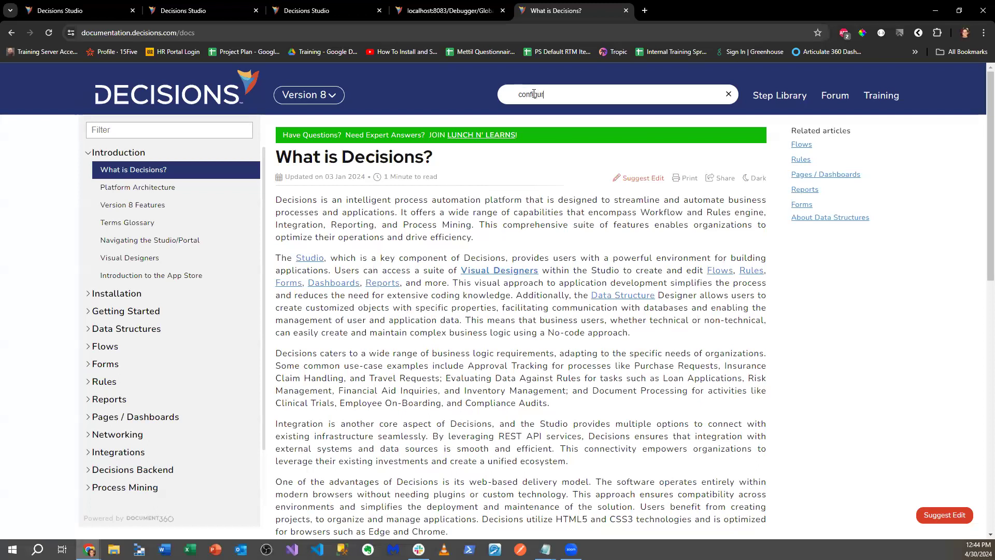
{"action": "key", "text": "BackSpace"}
{"action": "key", "text": "BackSpace"}
{"action": "key", "text": "BackSpace"}
{"action": "key", "text": "BackSpace"}
{"action": "key", "text": "BackSpace"}
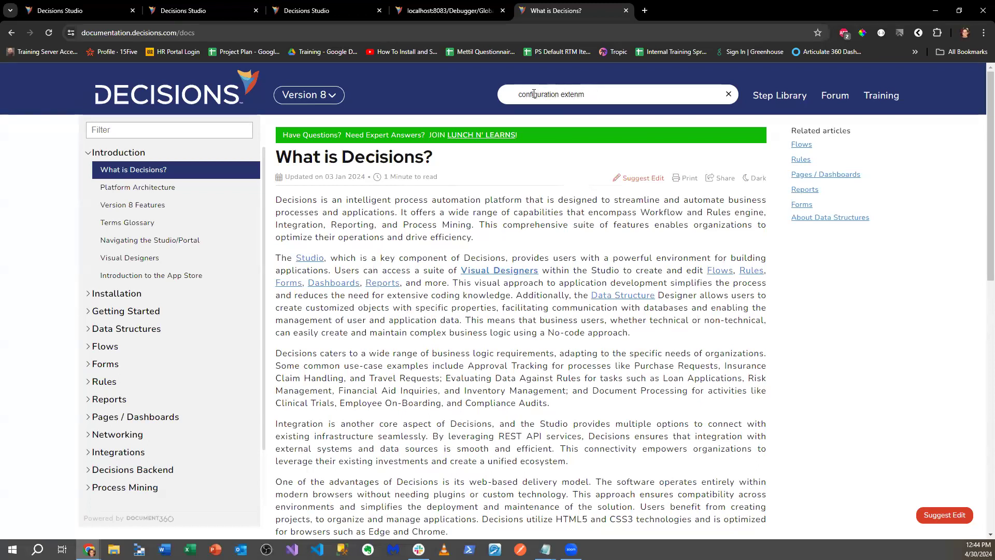
{"action": "type", "text": "siuon"}
{"action": "key", "text": "Return"}
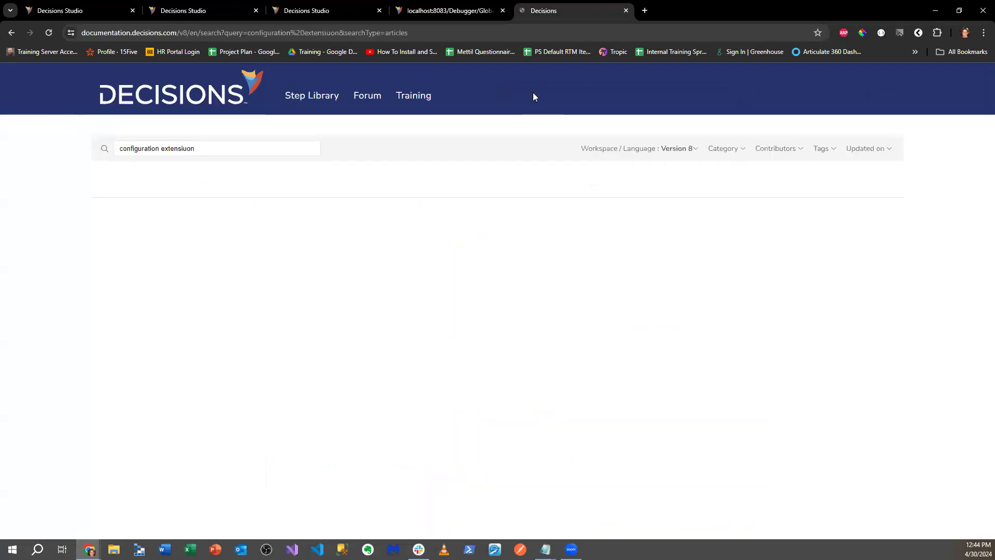
{"action": "left_click", "coordinate": [191, 226]}
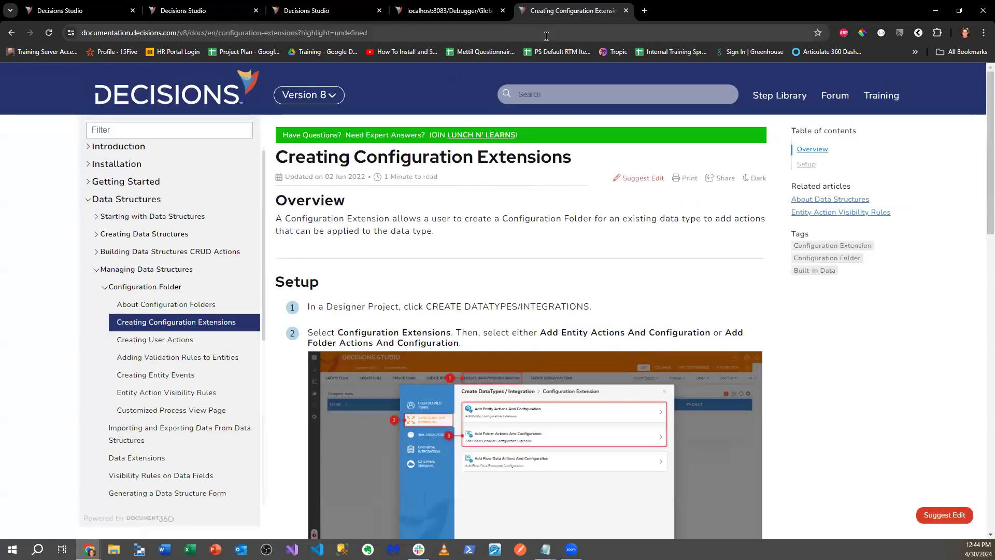
{"action": "left_click", "coordinate": [381, 35]}
{"action": "left_click", "coordinate": [528, 95]}
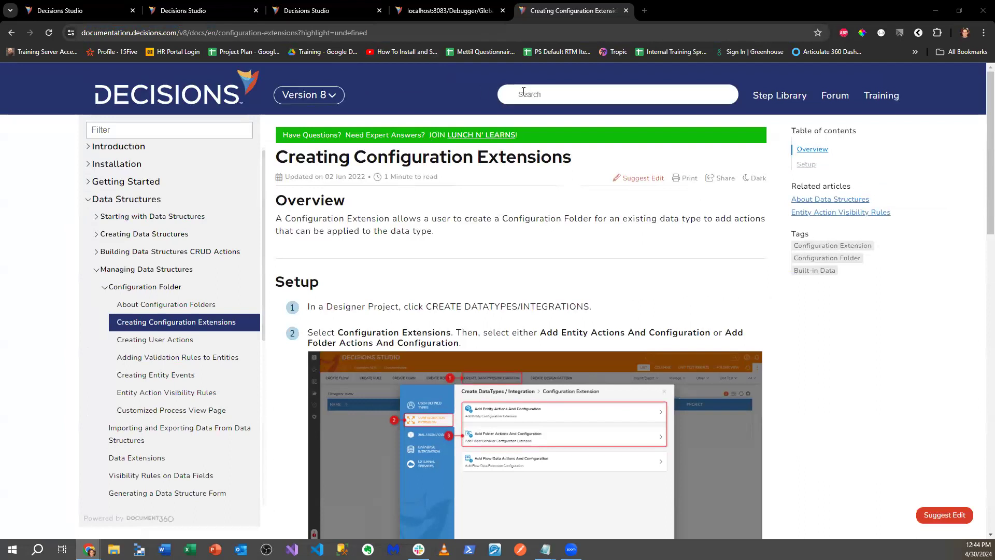
- Search 'action visibility' and open the Entity Action Visibility Rules article
{"action": "type", "text": "action visibility"}
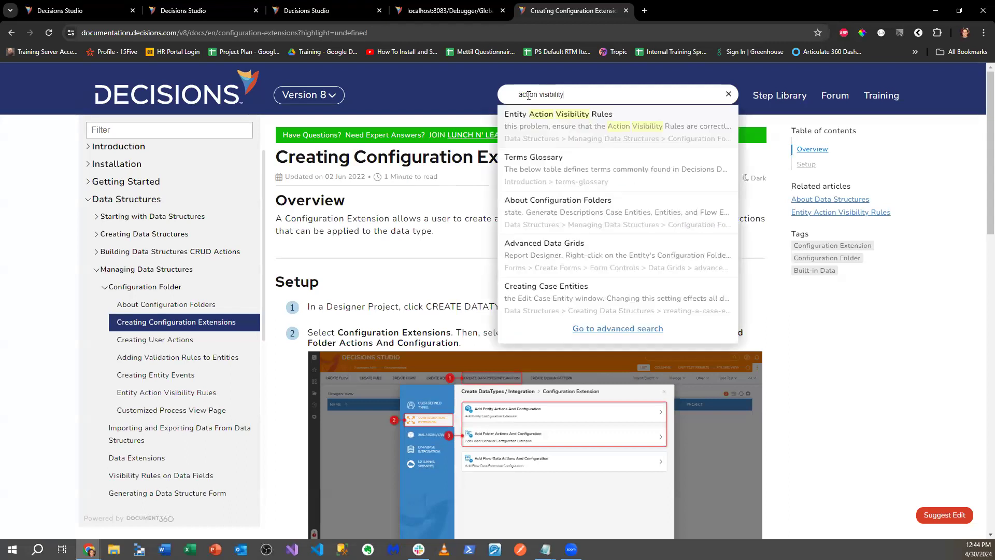
{"action": "left_click", "coordinate": [539, 115]}
{"action": "scroll", "coordinate": [487, 225], "scroll_direction": "down", "scroll_amount": 1}
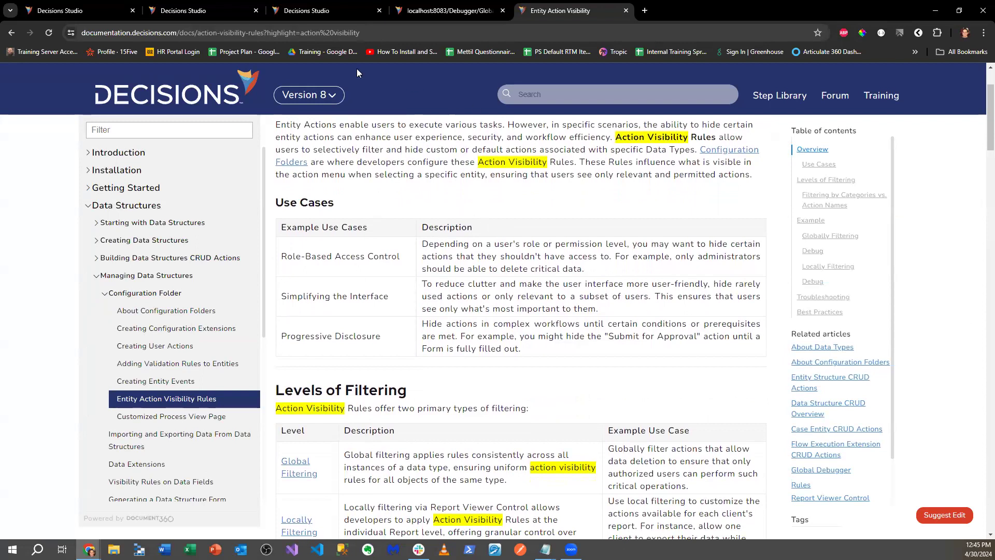
- Select the article's web address and bring Notepad to the front
{"action": "left_click", "coordinate": [234, 32]}
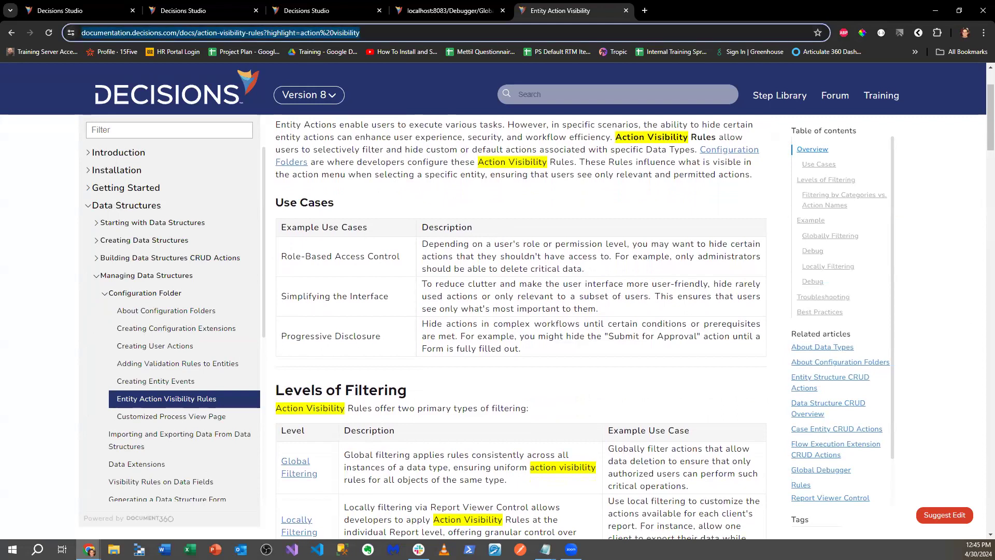
{"action": "key", "text": "alt+Tab"}
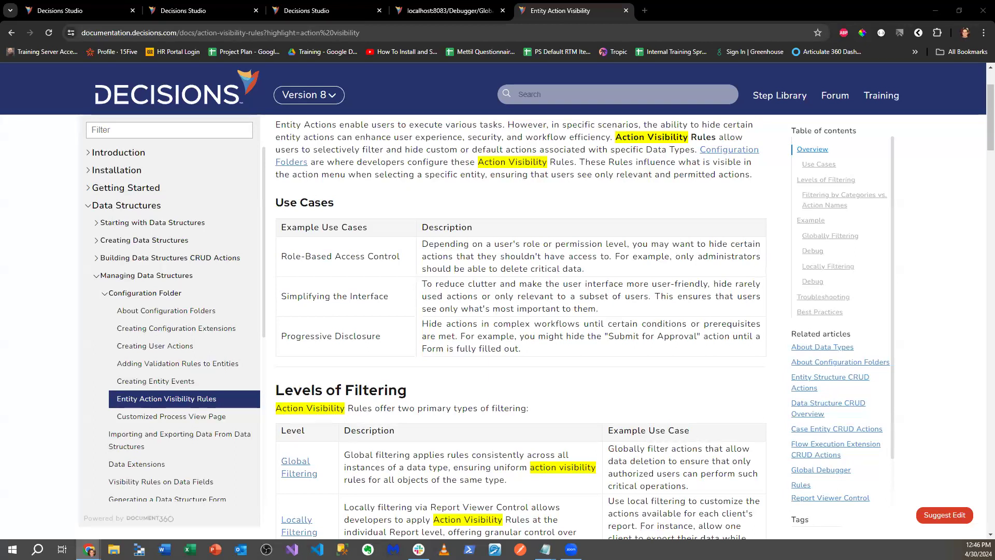
{"action": "key", "text": "alt+Tab"}
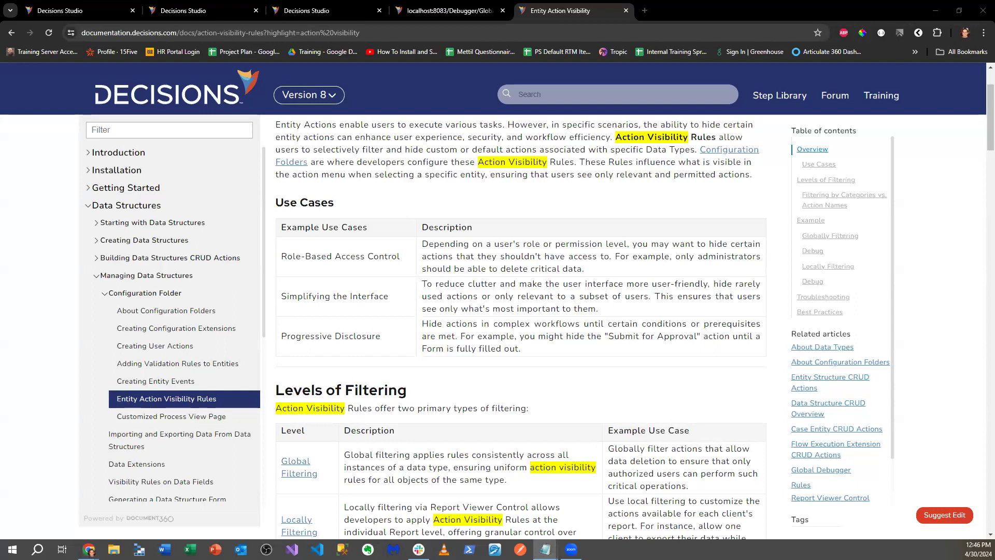